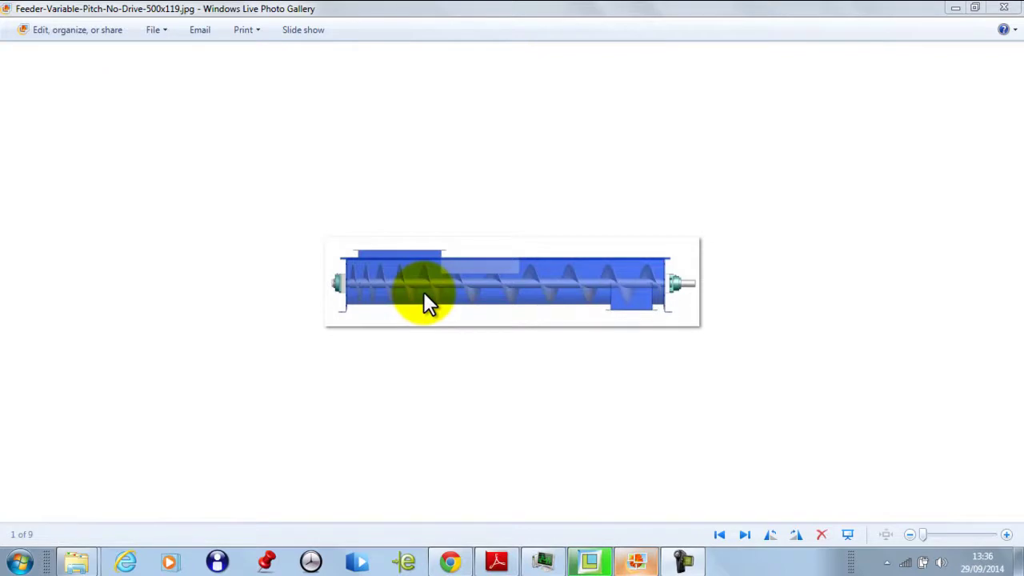
- Switch from the feeder reference image to Creo Parametric and create a new solid part, prt0001, from the default template
left_click(387, 219)
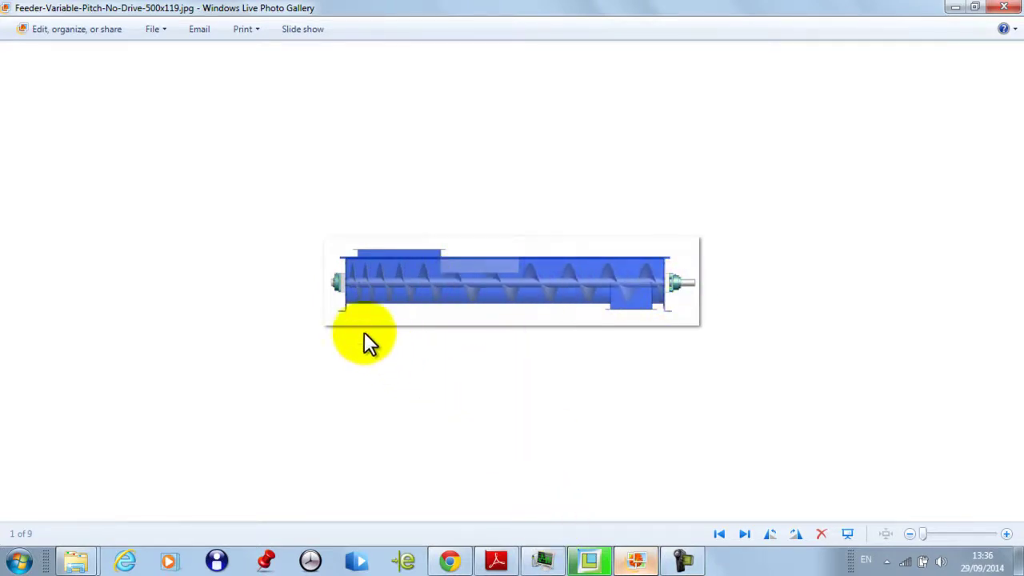
scroll(365, 320, "up", 1)
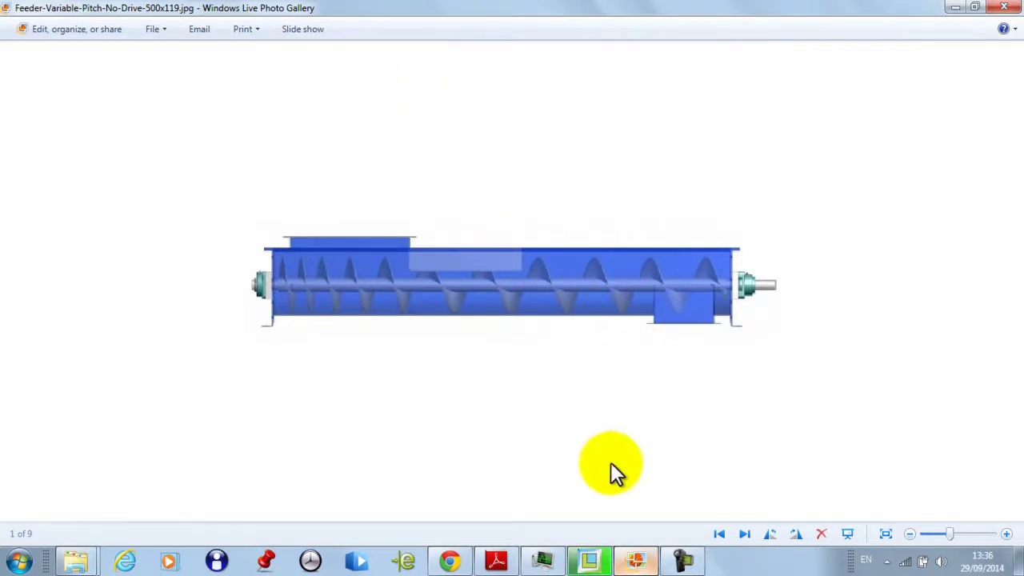
left_click(589, 560)
left_click(21, 63)
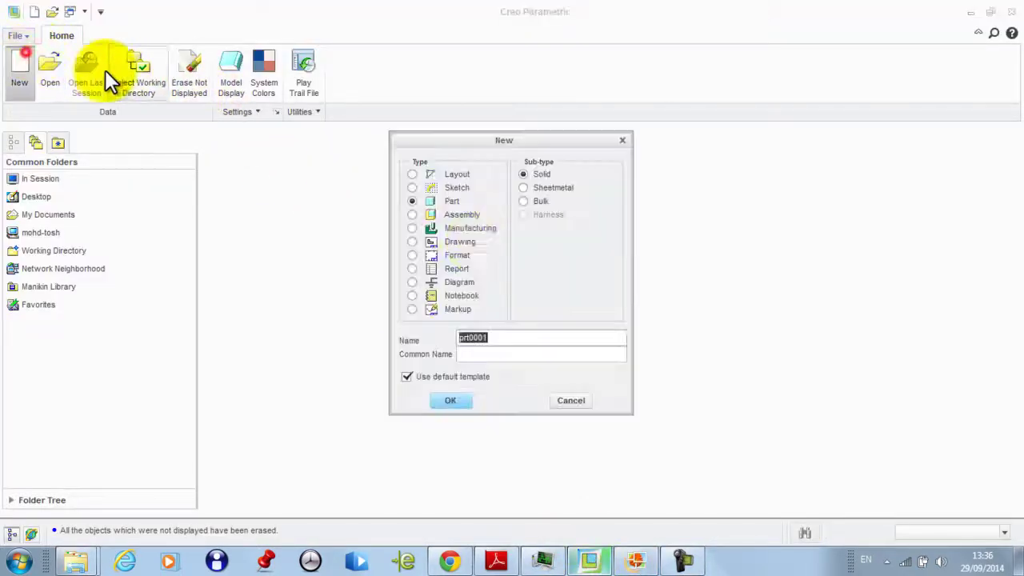
left_click(448, 395)
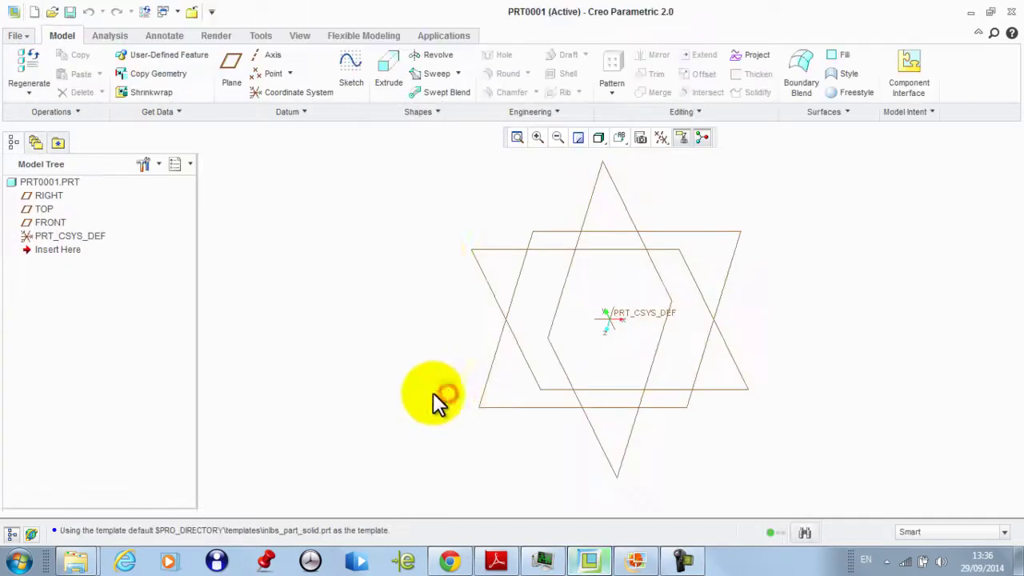
- Sketch a circle centred on the origin on the RIGHT datum plane
left_click(48, 195)
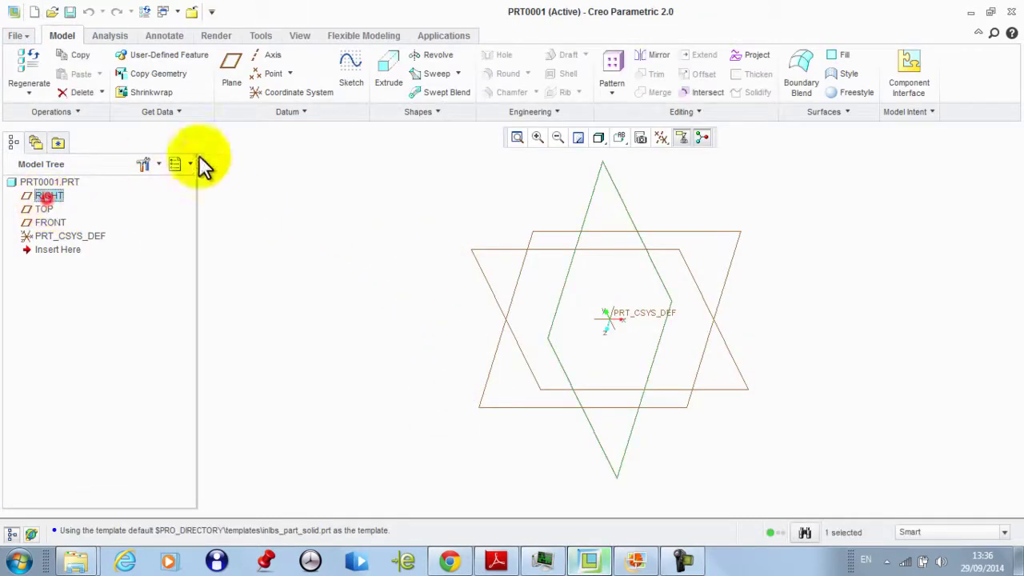
left_click(354, 68)
left_click(676, 139)
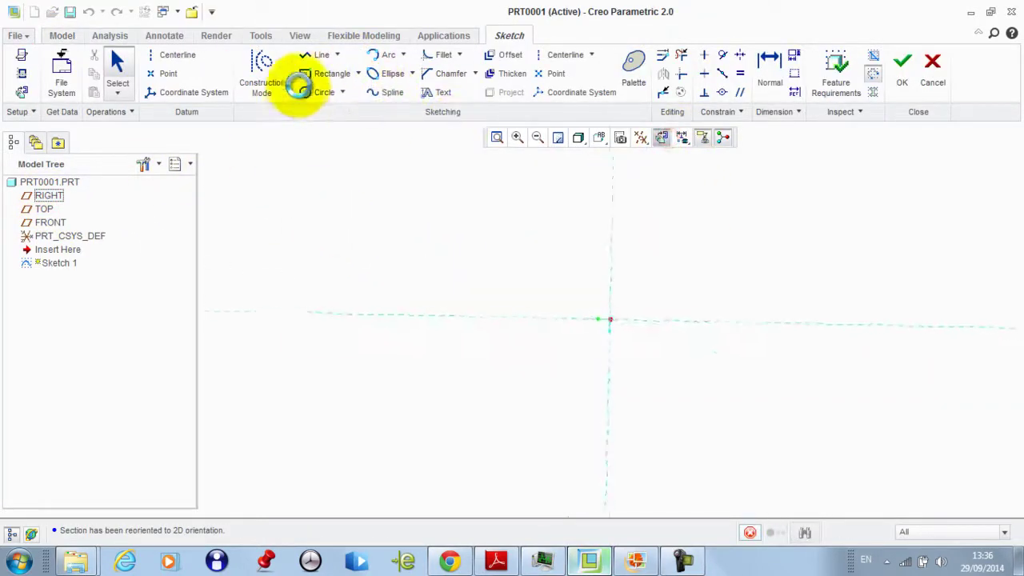
left_click(312, 92)
left_click(609, 320)
left_click(631, 290)
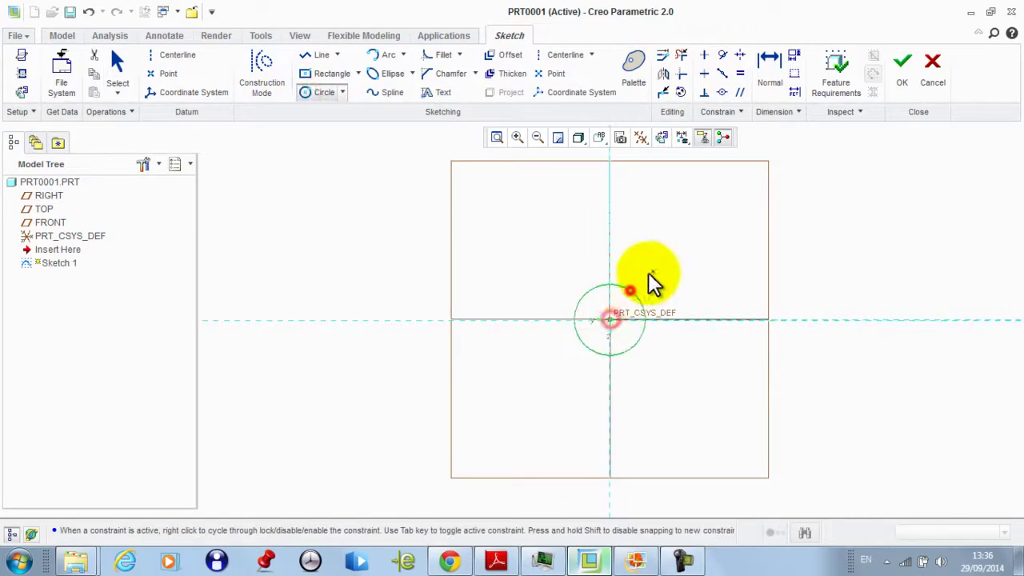
middle_click(616, 280)
- Set the circle's diameter to 10 and accept the sketch
double_click(548, 285)
type("10")
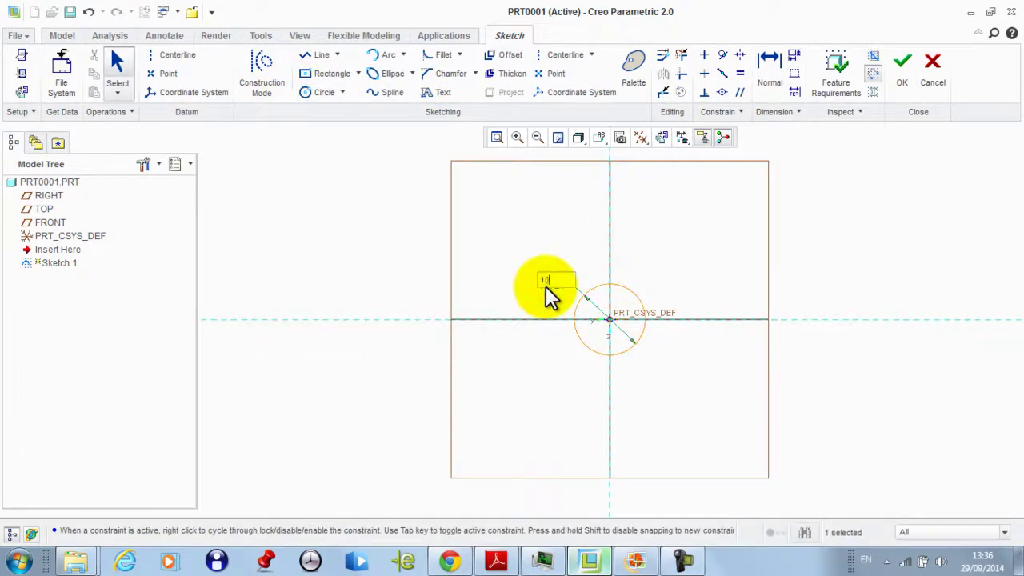
key("Return")
left_click(903, 68)
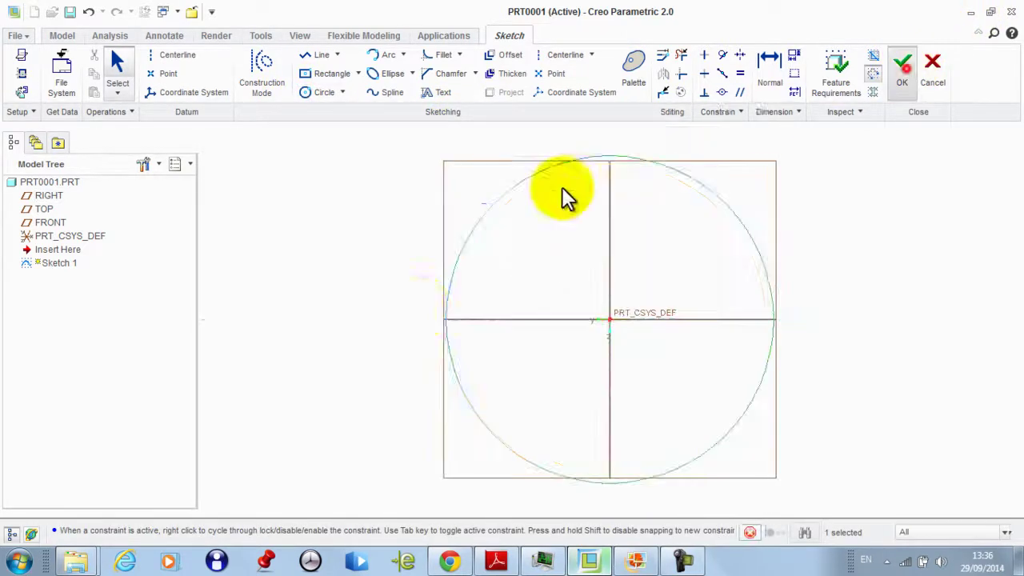
- Extrude the circle symmetrically about the sketch plane to a total depth of 200
middle_click_drag(423, 312, 380, 264)
left_click(385, 73)
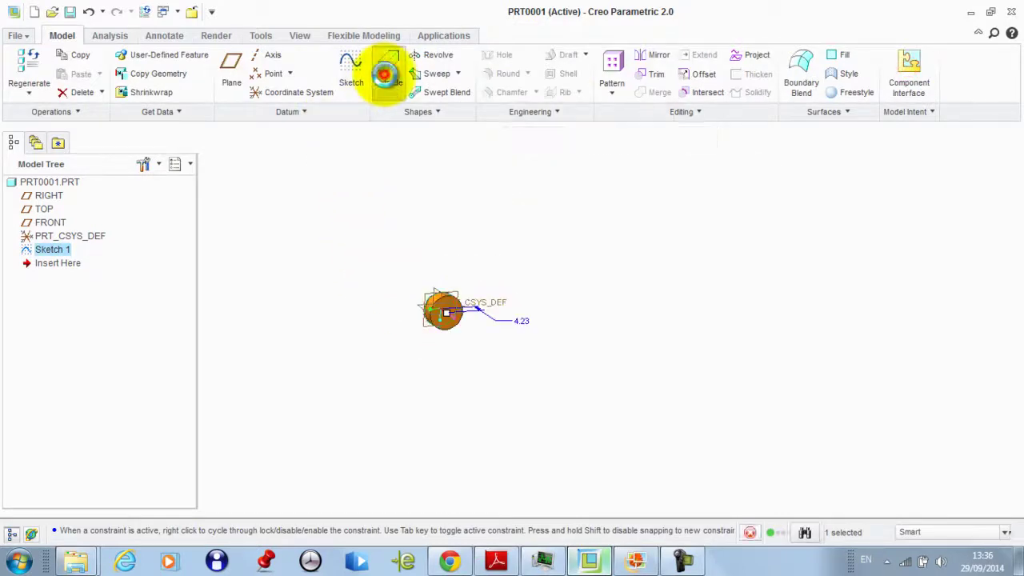
left_click(73, 118)
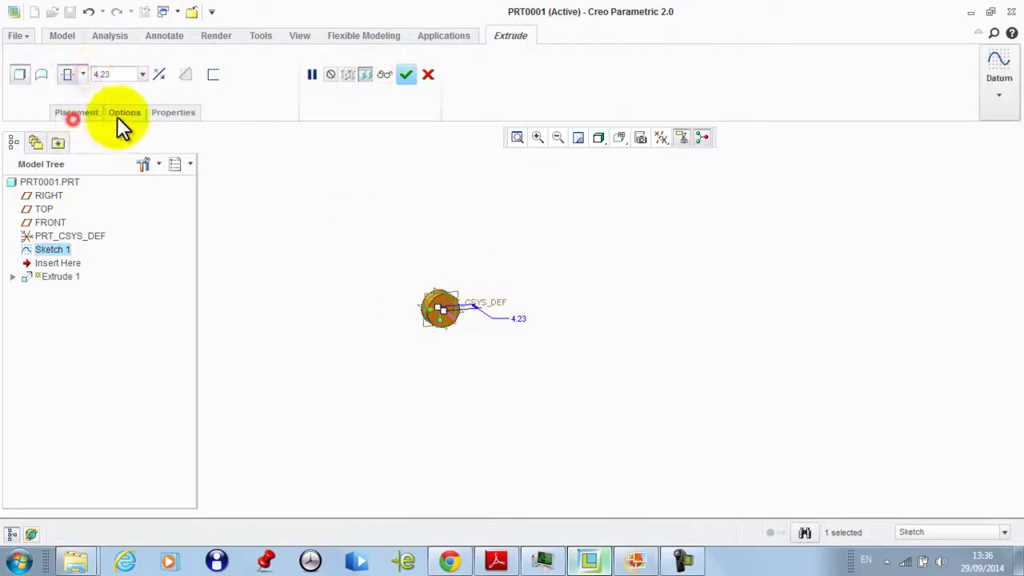
left_click(118, 74)
type("2")
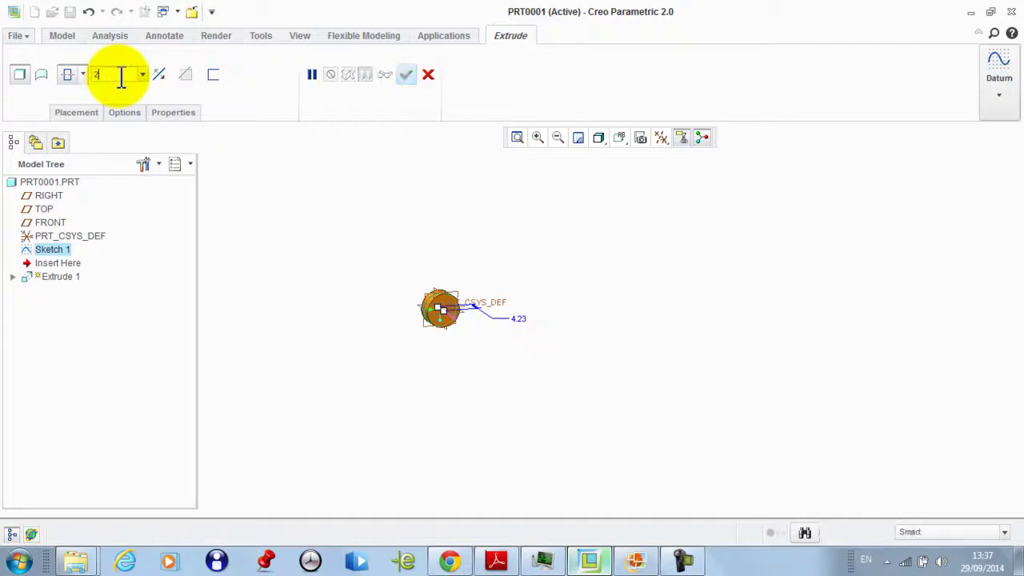
type("00")
key("Return")
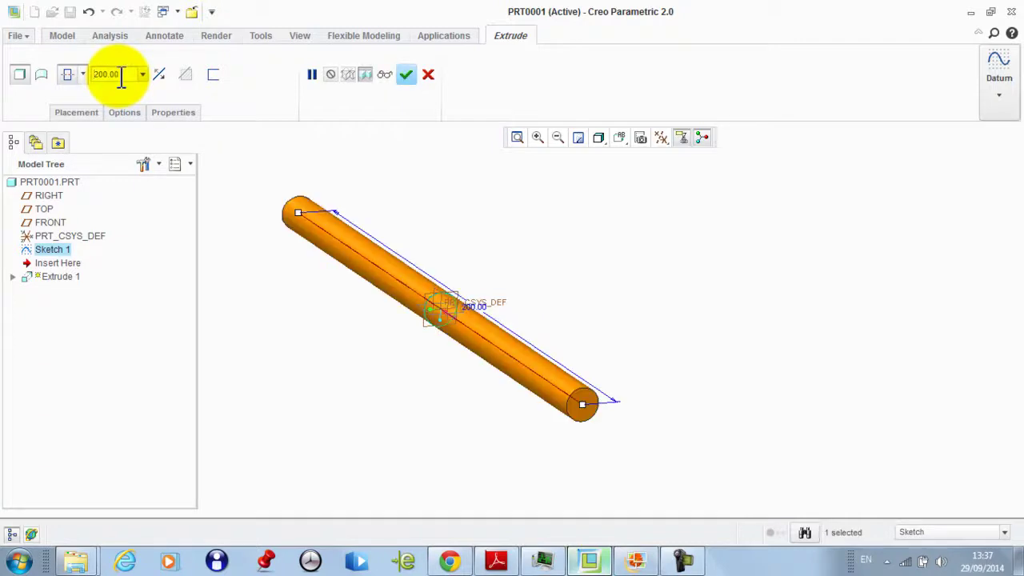
left_click(407, 74)
- Sketch on the shaft's end face by projecting its full circular edge, and accept the sketch
left_click(513, 209)
scroll(583, 360, "down", 4)
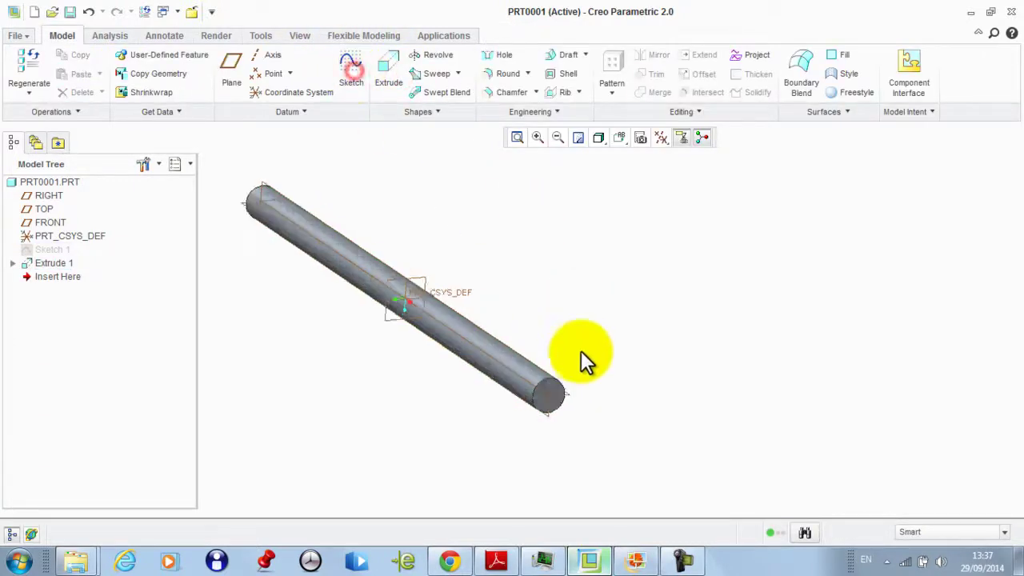
left_click(350, 77)
left_click(530, 411)
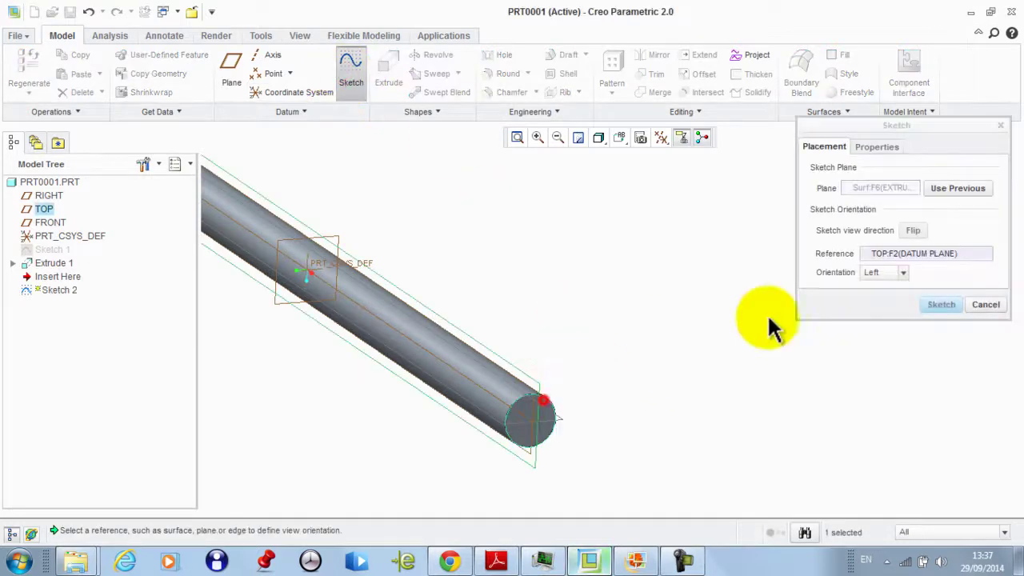
left_click(919, 304)
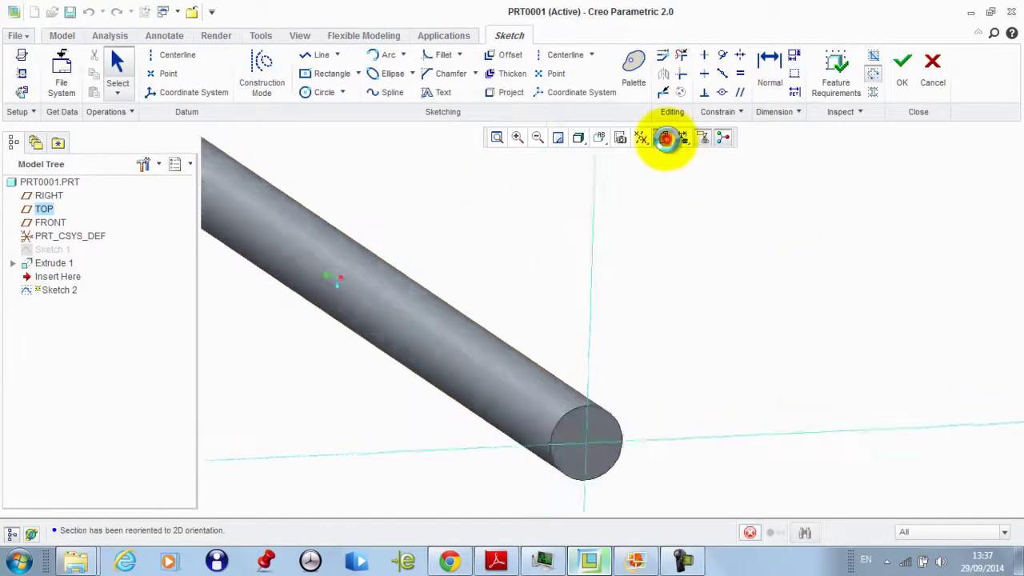
left_click(490, 93)
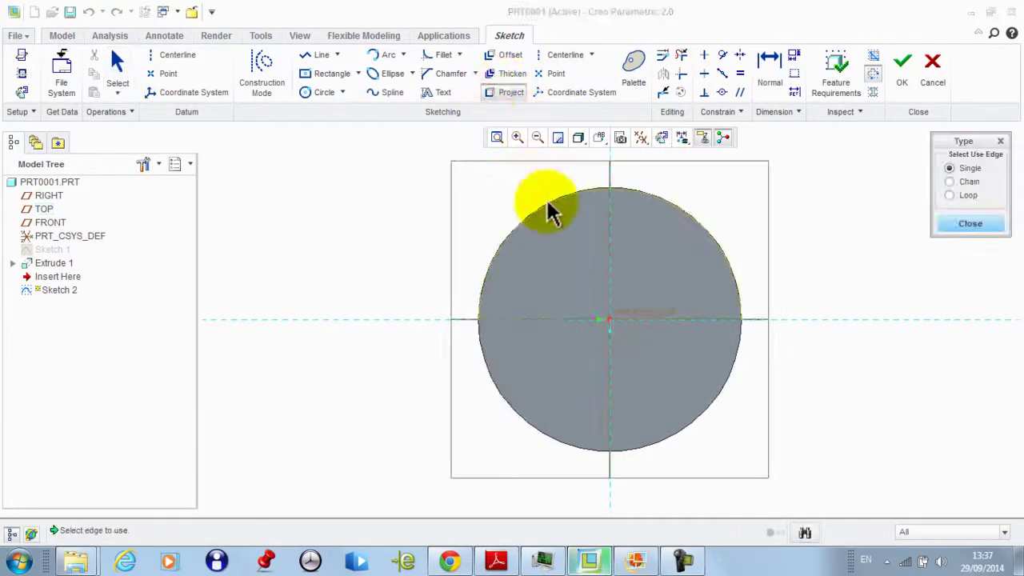
left_click(719, 391)
left_click(970, 223)
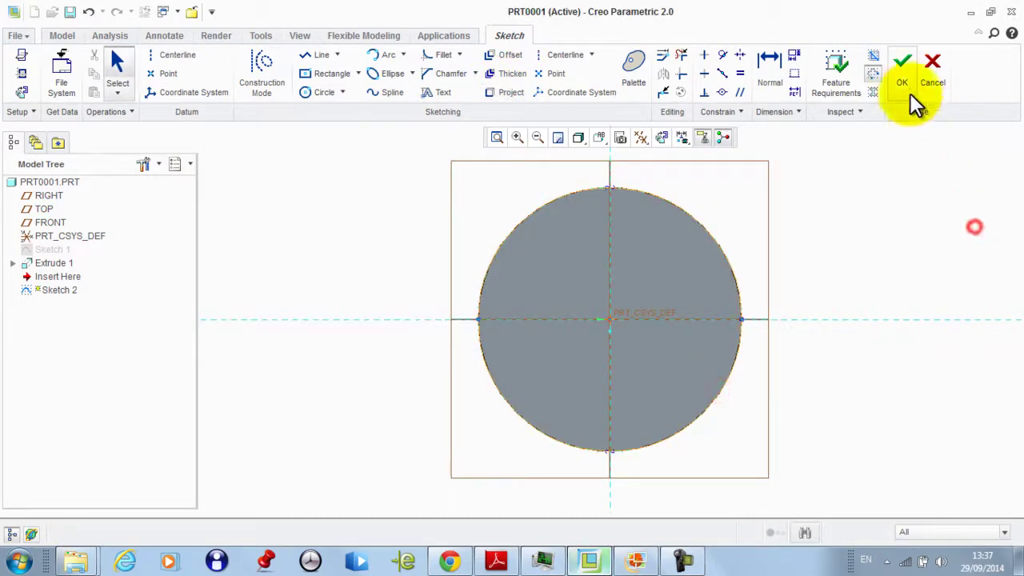
left_click(901, 76)
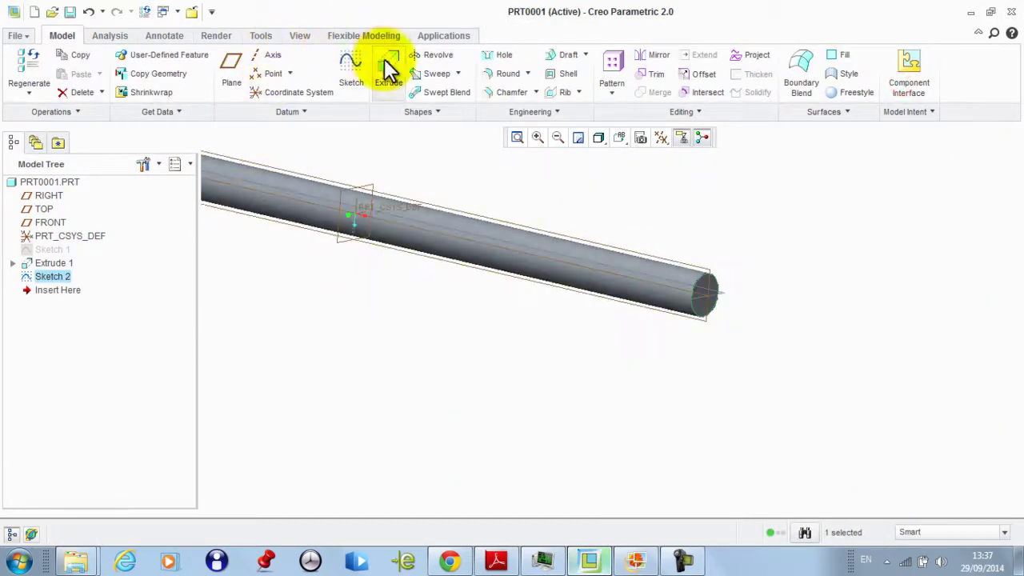
- Extrude the projected end circle outward by 7 to lengthen the shaft
left_click(387, 69)
double_click(111, 74)
type("7")
key("Return")
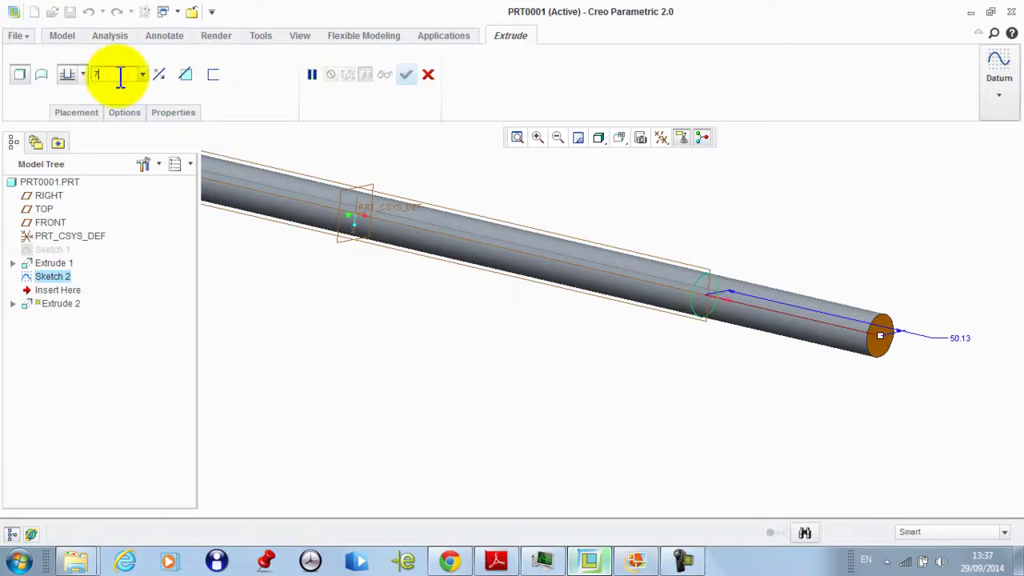
left_click(409, 75)
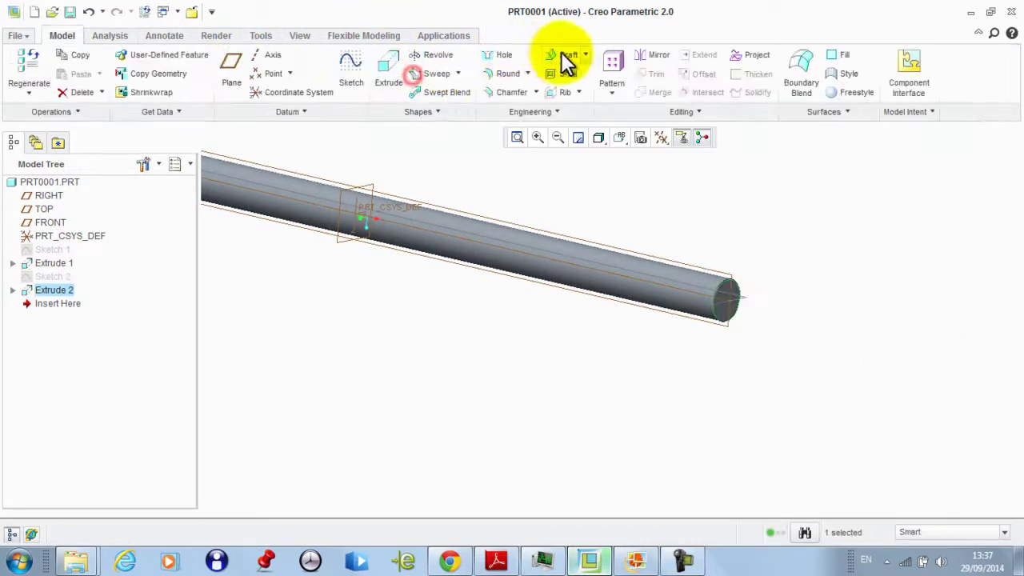
- Mirror the short end extrusion about the RIGHT datum plane to the shaft's other end
left_click(616, 64)
left_click(377, 189)
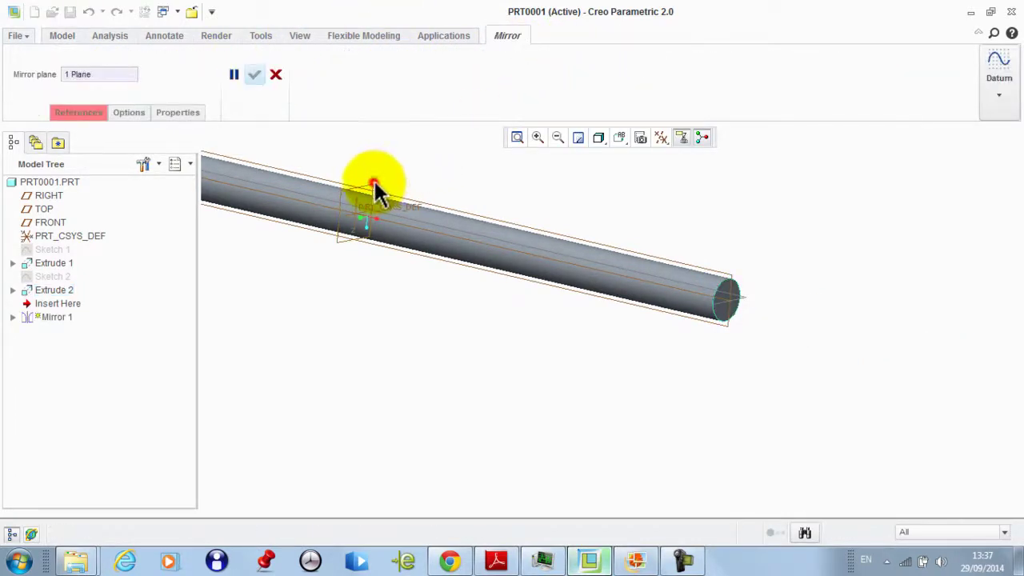
left_click(255, 74)
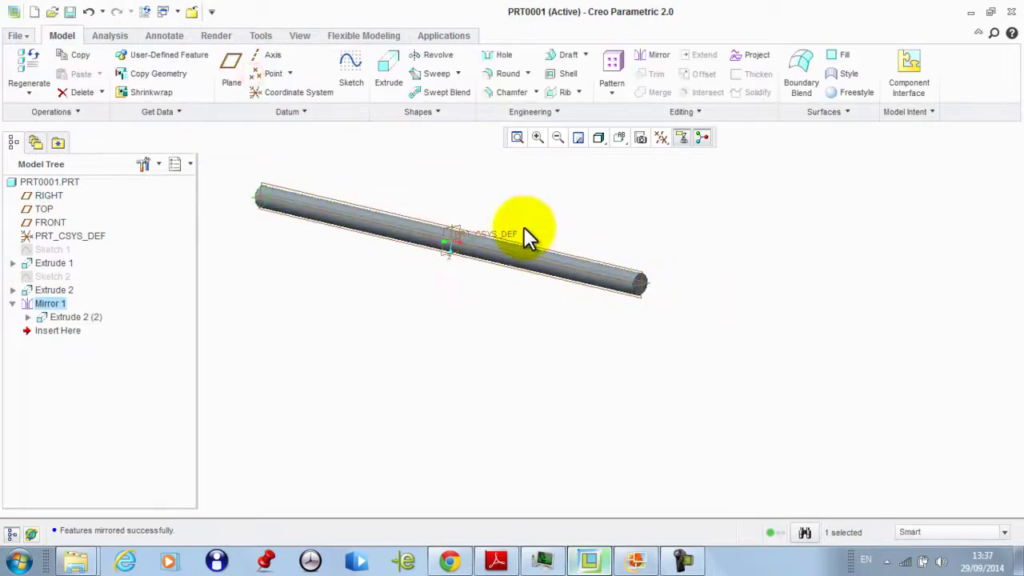
left_click(468, 172)
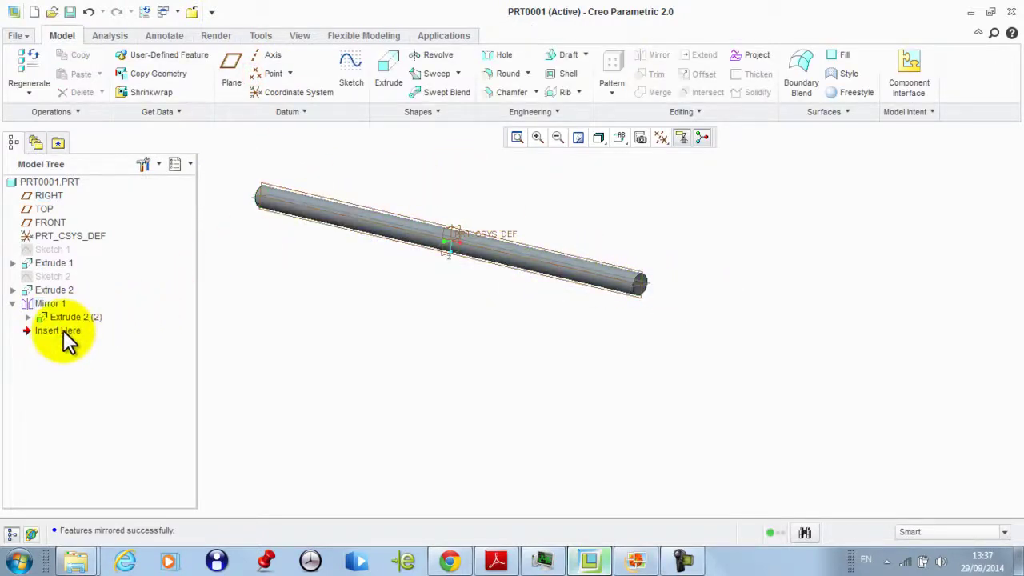
- Move the model's insertion point to before Extrude 2 and start a sketch on the TOP datum plane
left_click_drag(63, 332, 61, 289)
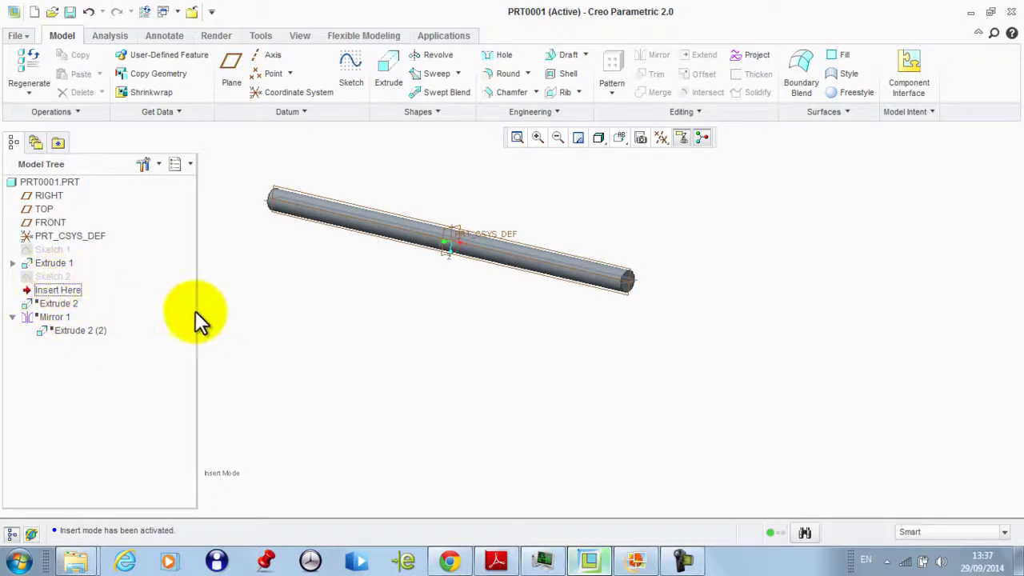
scroll(304, 267, "up", 4)
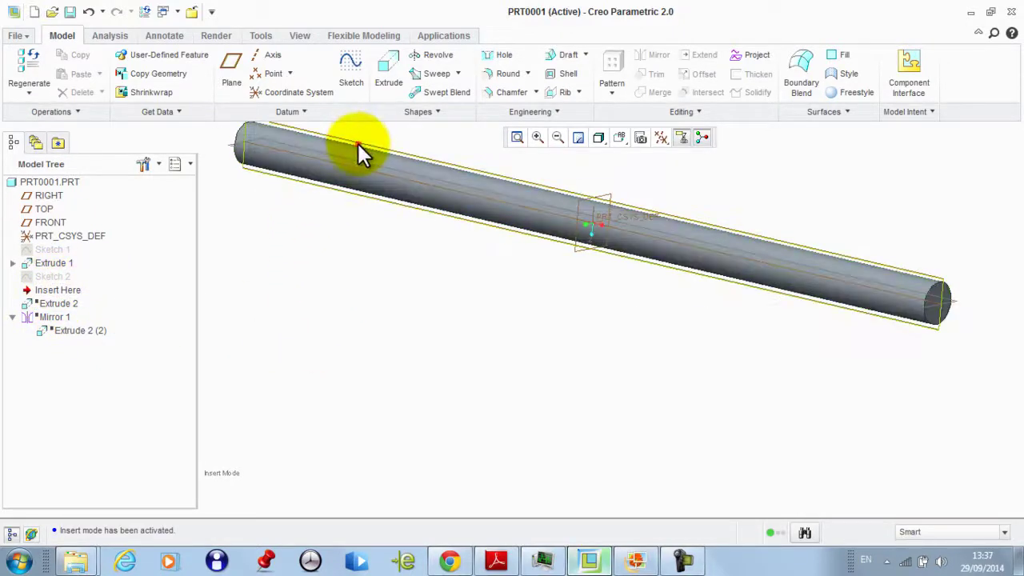
left_click(349, 68)
left_click(662, 138)
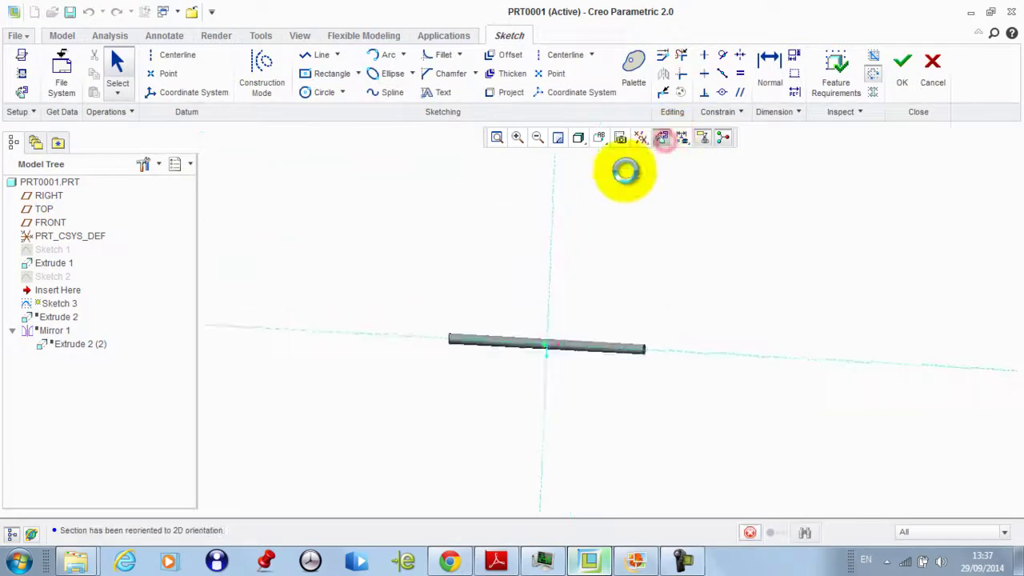
- Turn off the display of all datum features
left_click(640, 138)
left_click(657, 162)
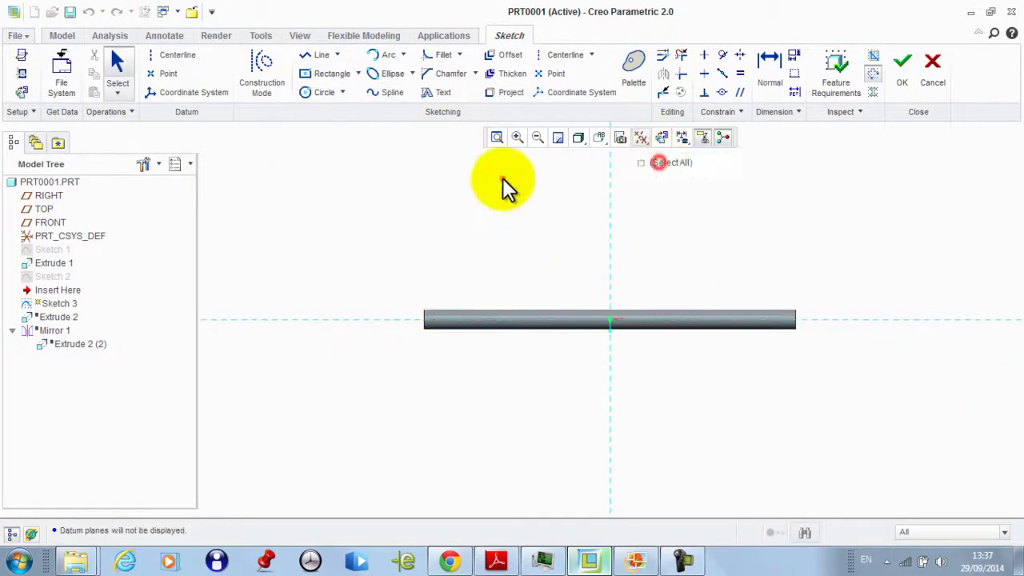
left_click(502, 178)
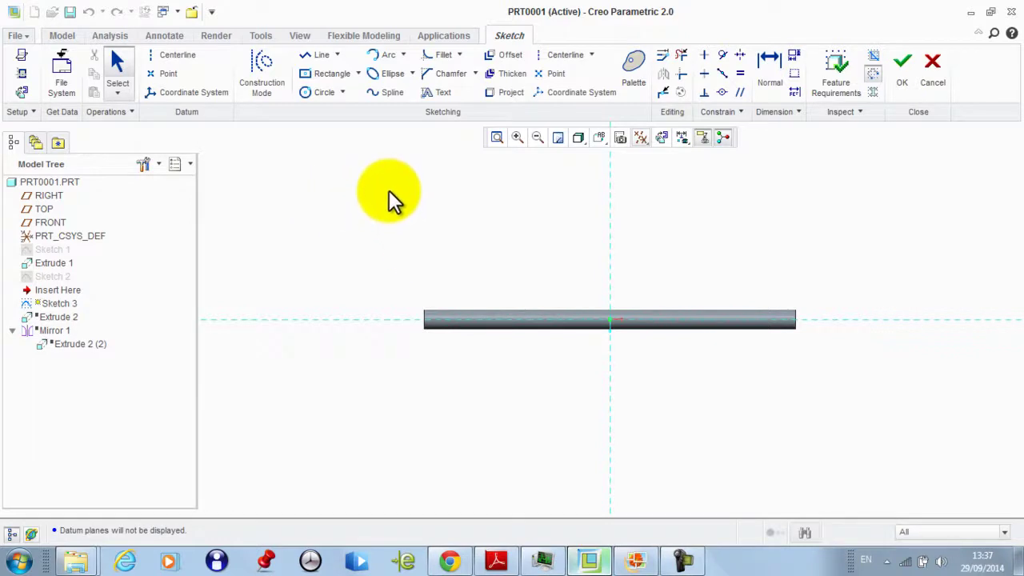
- Add a horizontal datum centerline along the shaft's axis, and complete the sketch with the shaft's projected upper edge
left_click(164, 58)
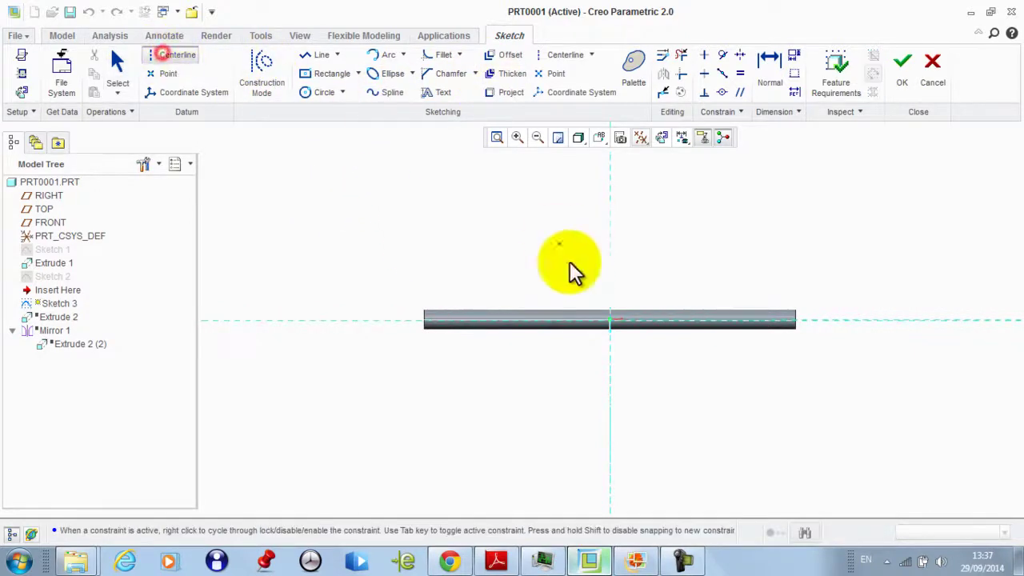
left_click(720, 326)
left_click(493, 92)
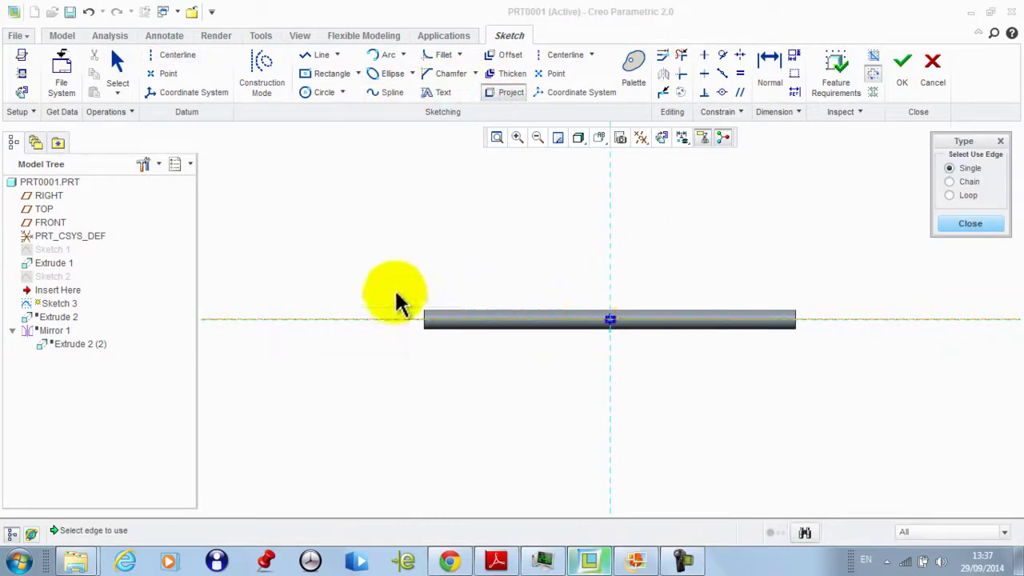
scroll(427, 304, "up", 2)
scroll(434, 315, "down", 3)
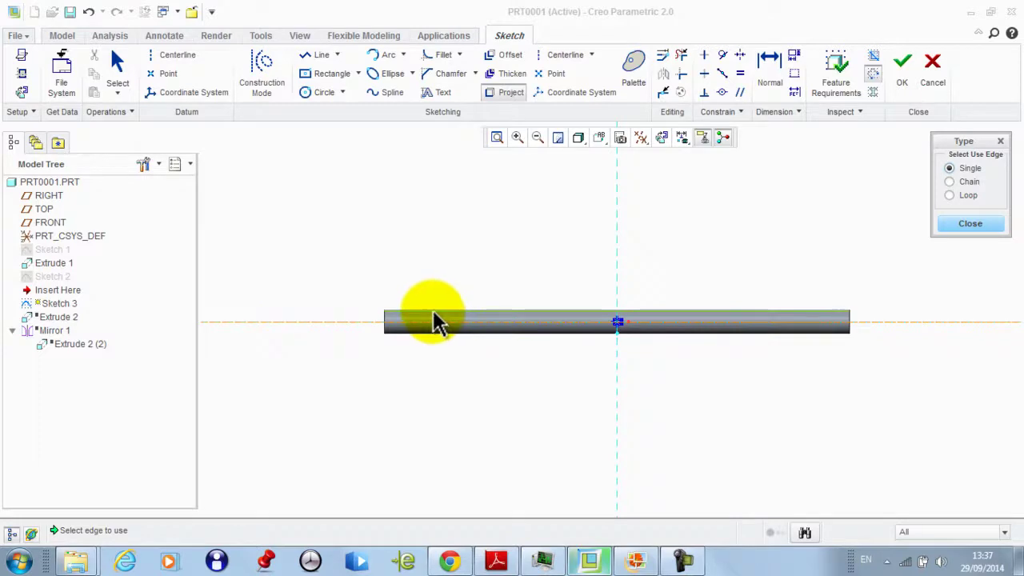
left_click(430, 312)
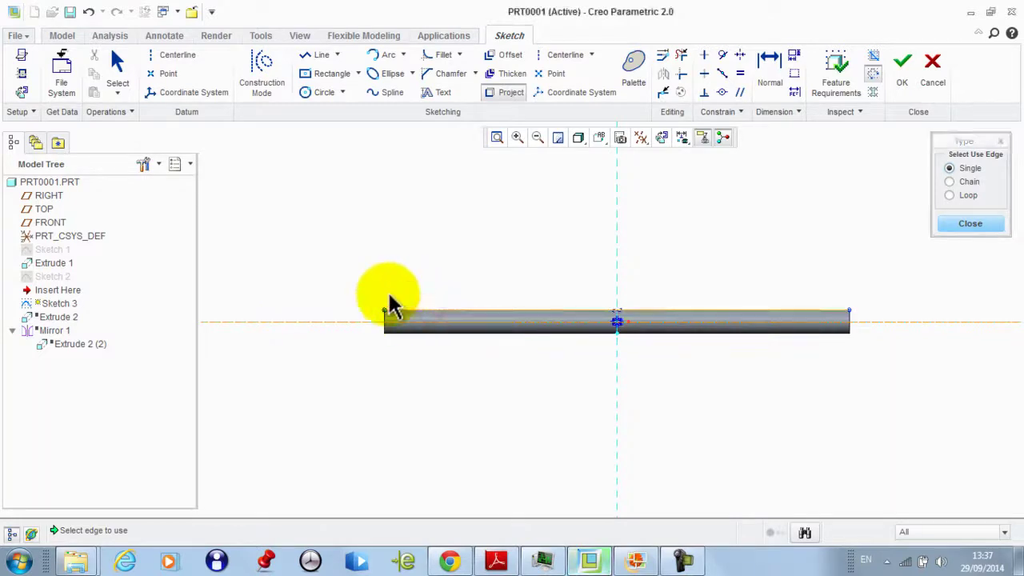
left_click(966, 228)
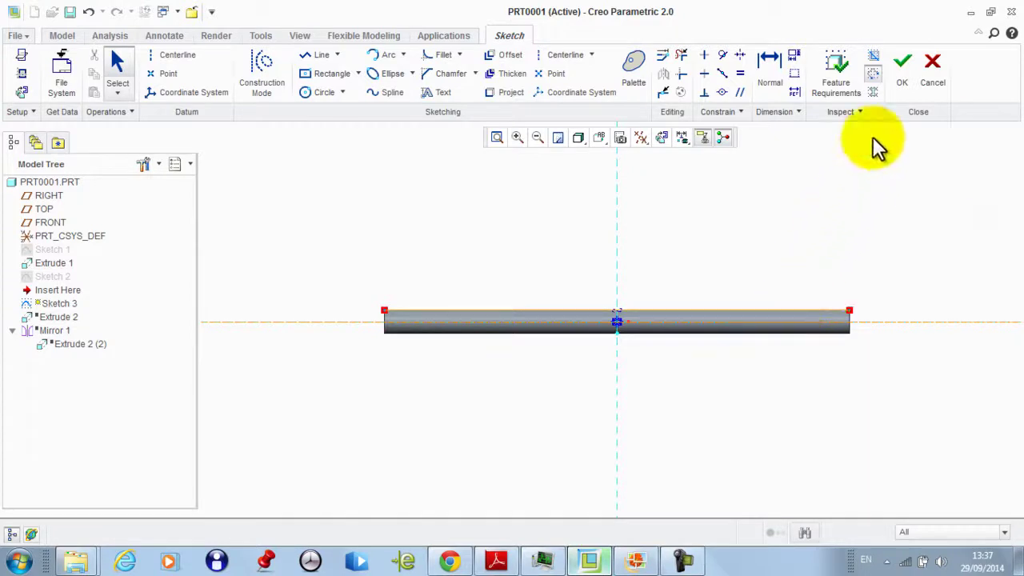
left_click(901, 65)
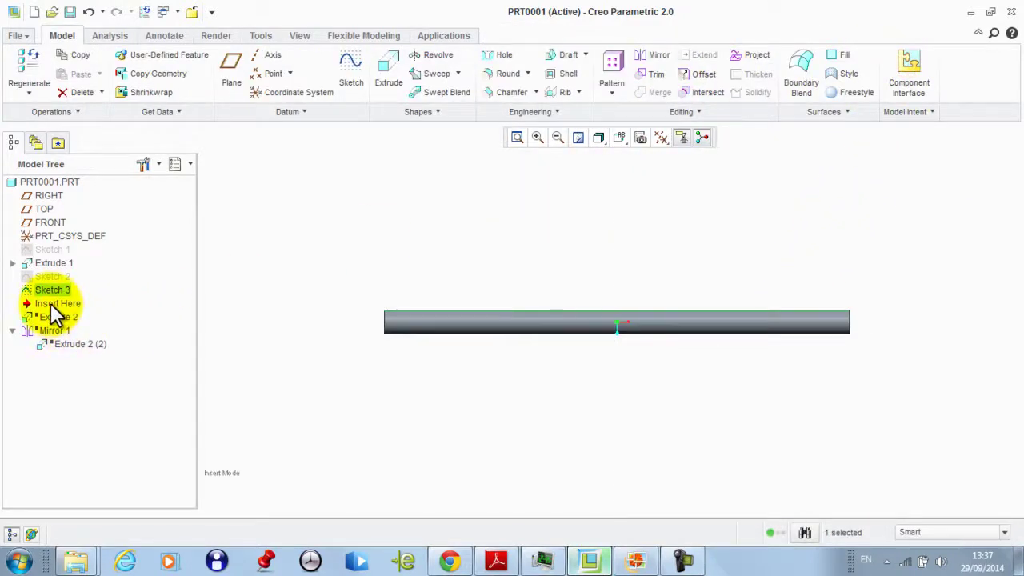
- Move the model's insertion point to after Mirror 1 and start a helical sweep using Sketch 3 as the helix profile
left_click_drag(52, 310, 45, 352)
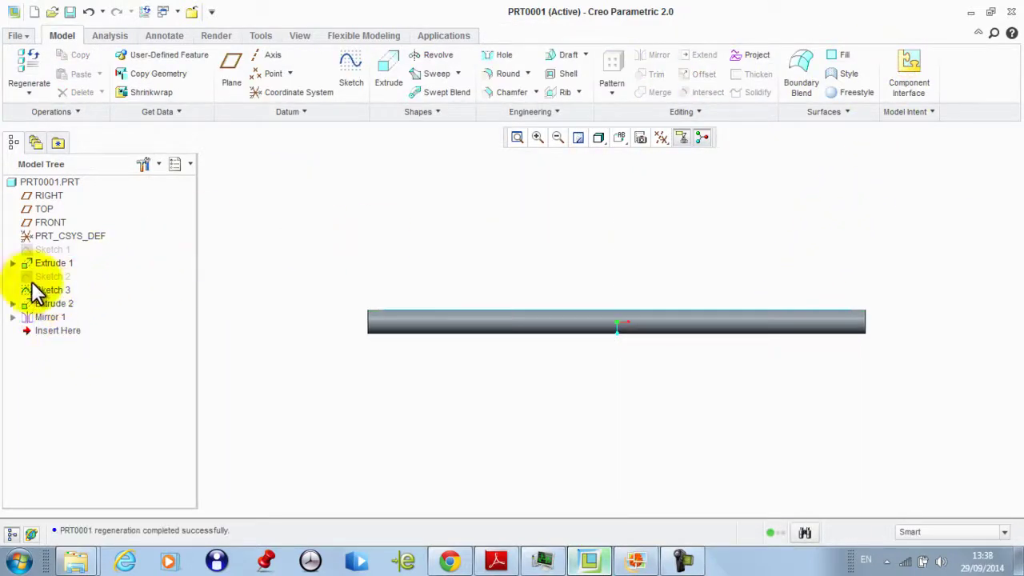
left_click(35, 291)
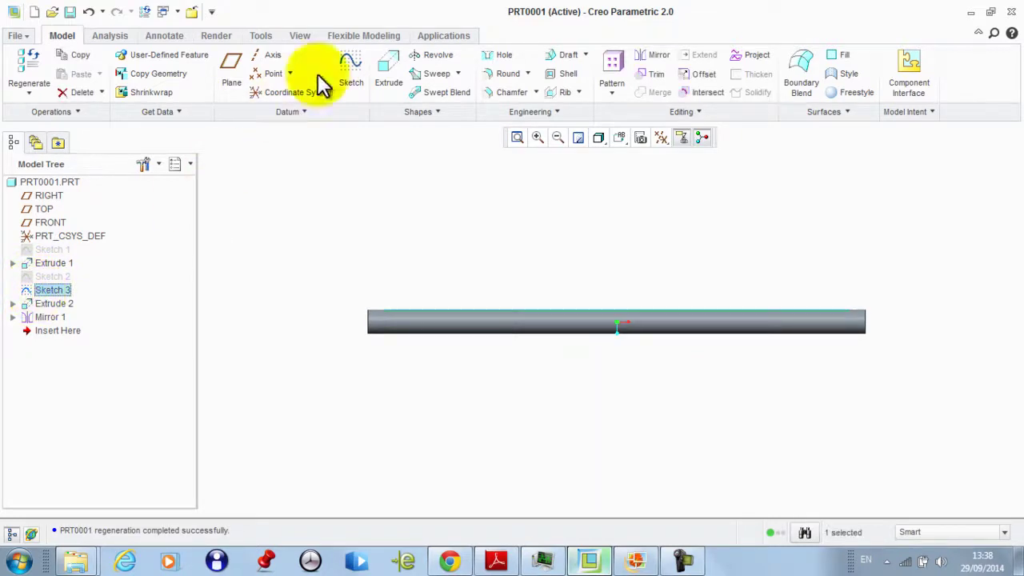
left_click(458, 73)
left_click(448, 114)
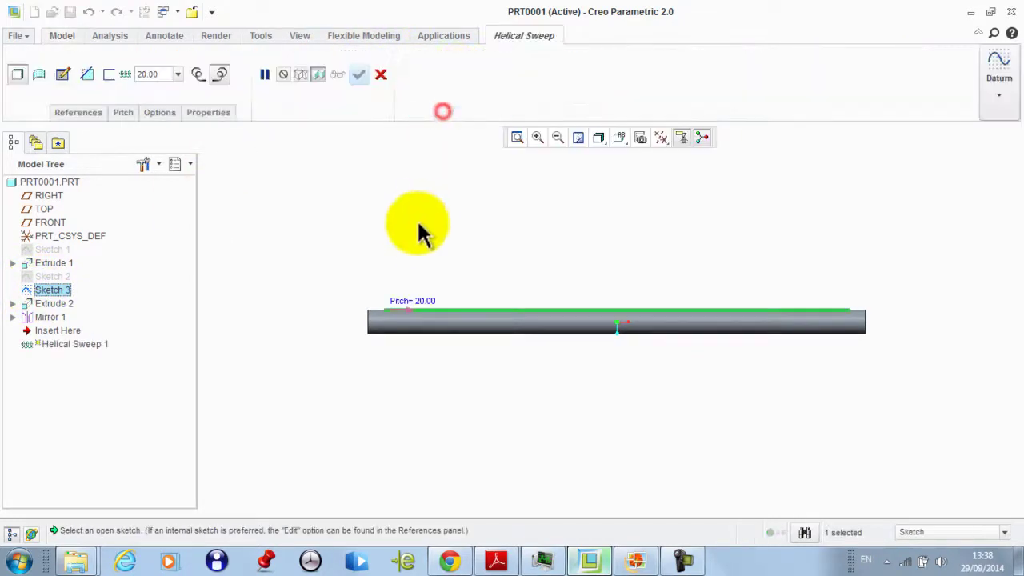
left_click(77, 112)
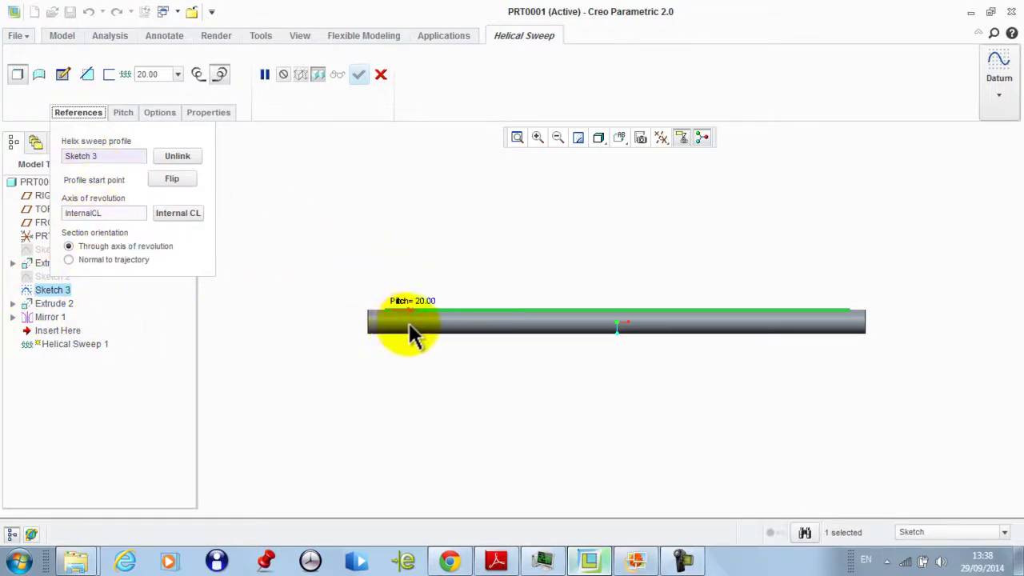
- Sketch the sweep section as a horizontal line about 19.25 long, running outward from the shaft's edge at the profile's start point, and complete it
left_click(63, 75)
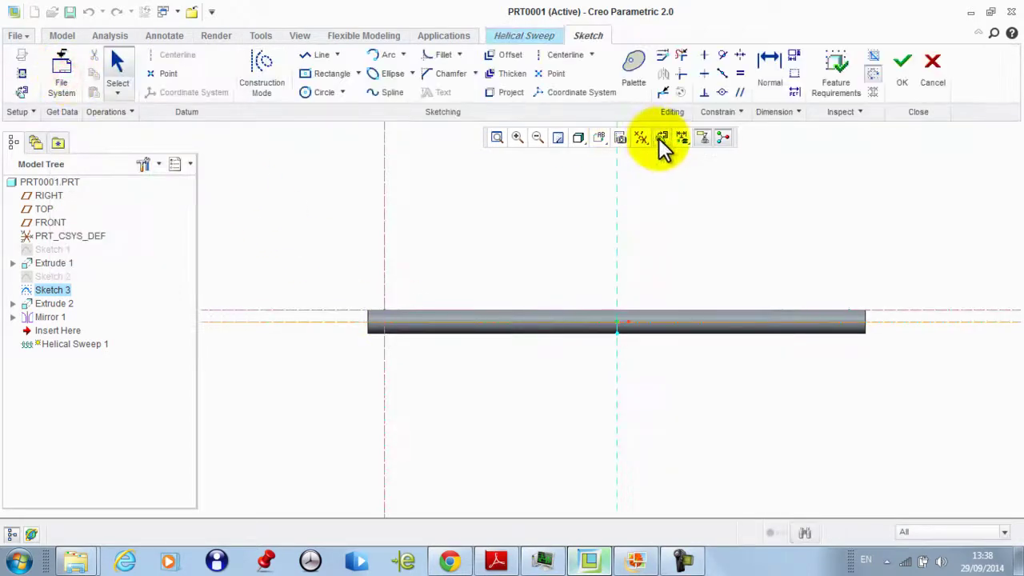
left_click(658, 138)
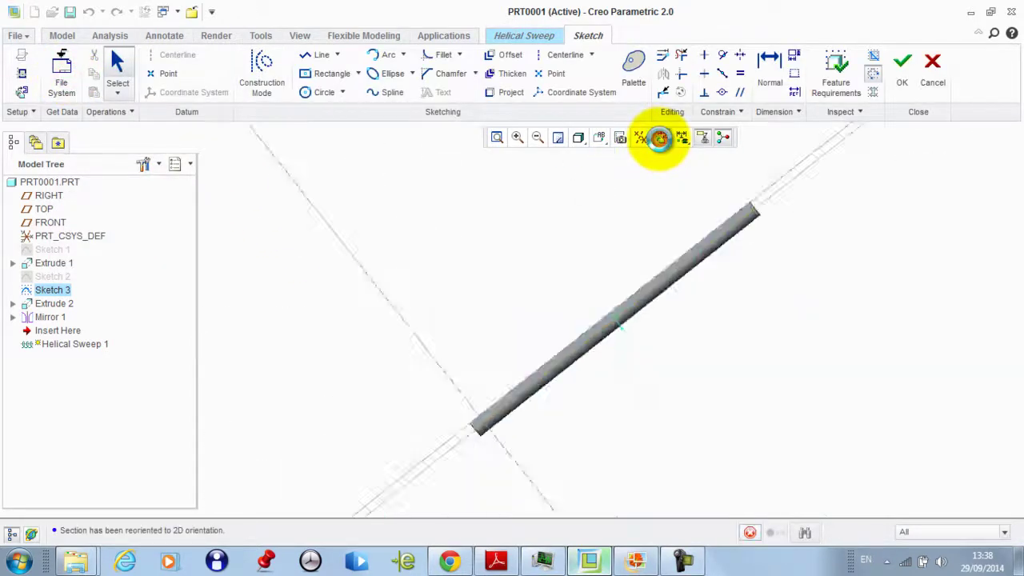
left_click(319, 55)
scroll(592, 480, "up", 3)
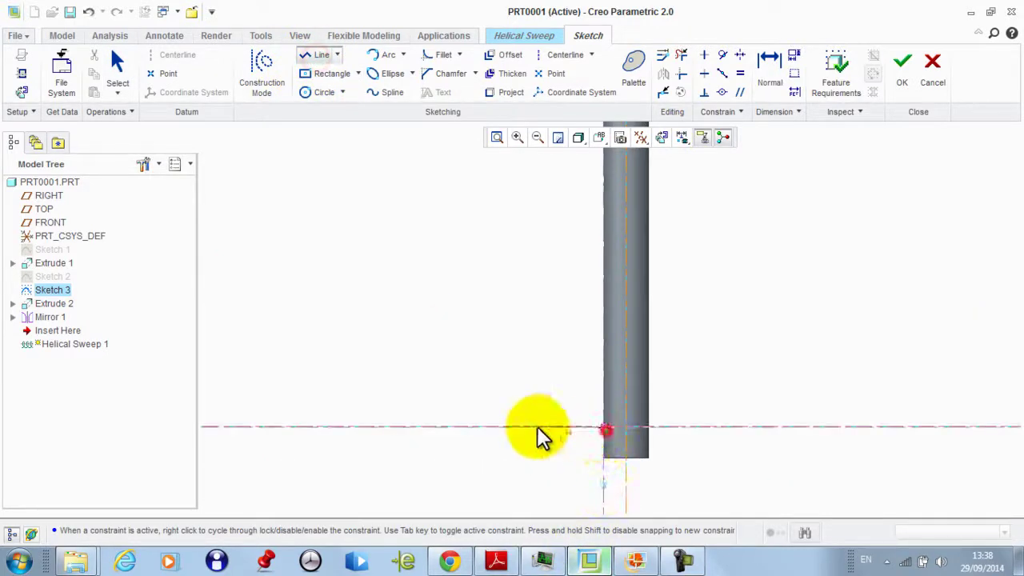
left_click(516, 427)
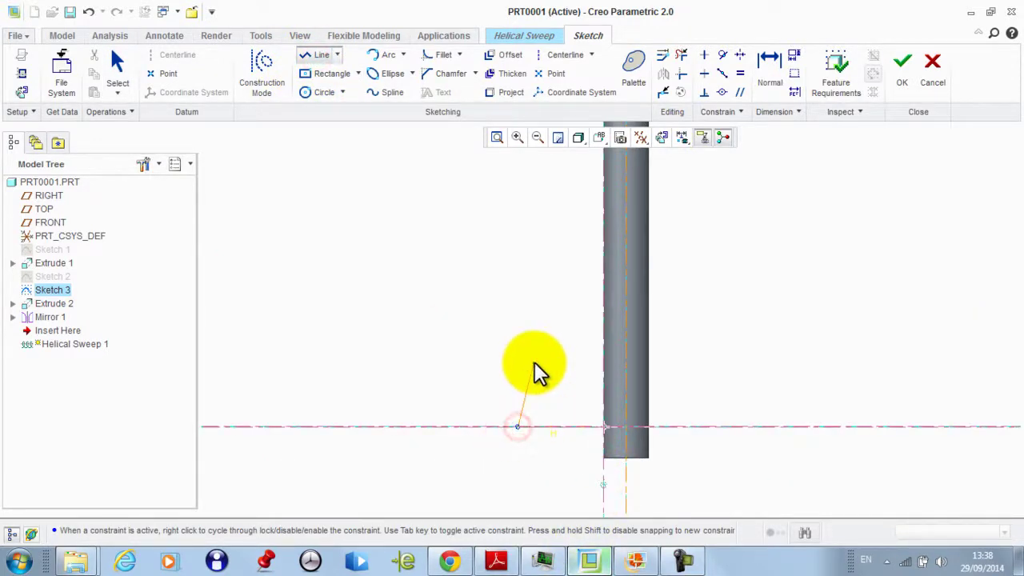
middle_click(534, 363)
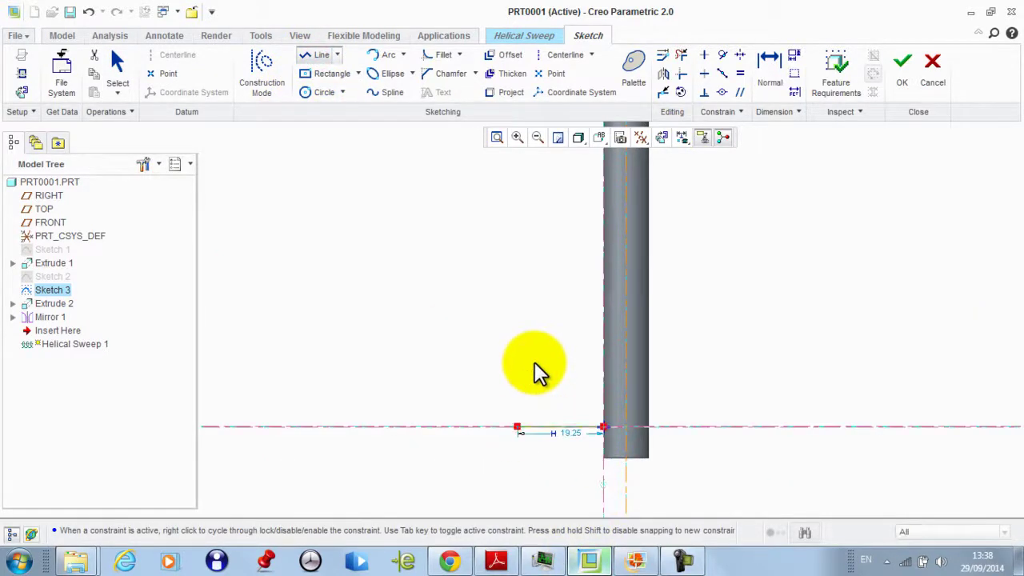
left_click(902, 64)
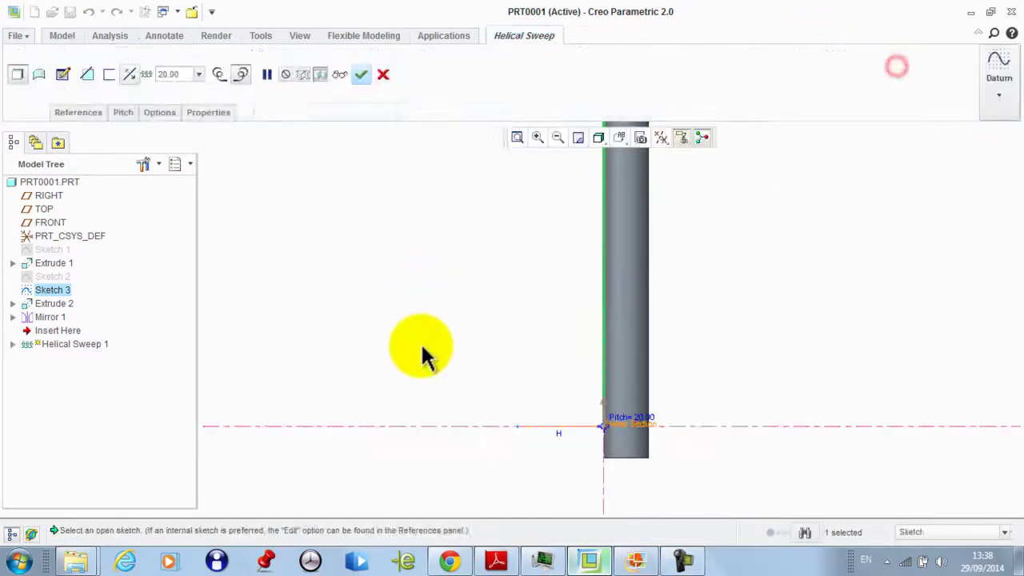
- Make the helical sweep a solid thin feature with a thickness of 2
left_click(37, 78)
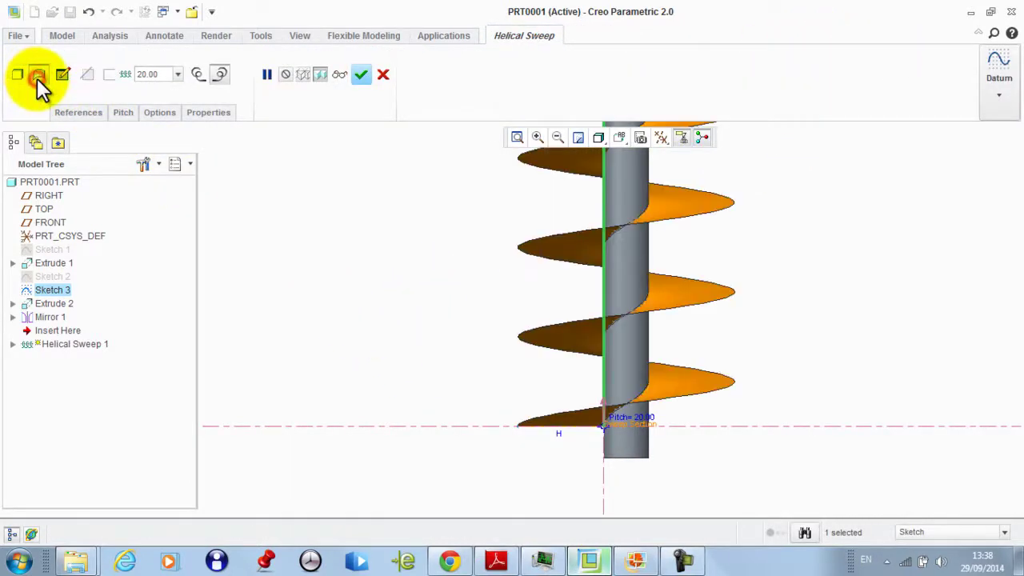
left_click(18, 74)
left_click(106, 75)
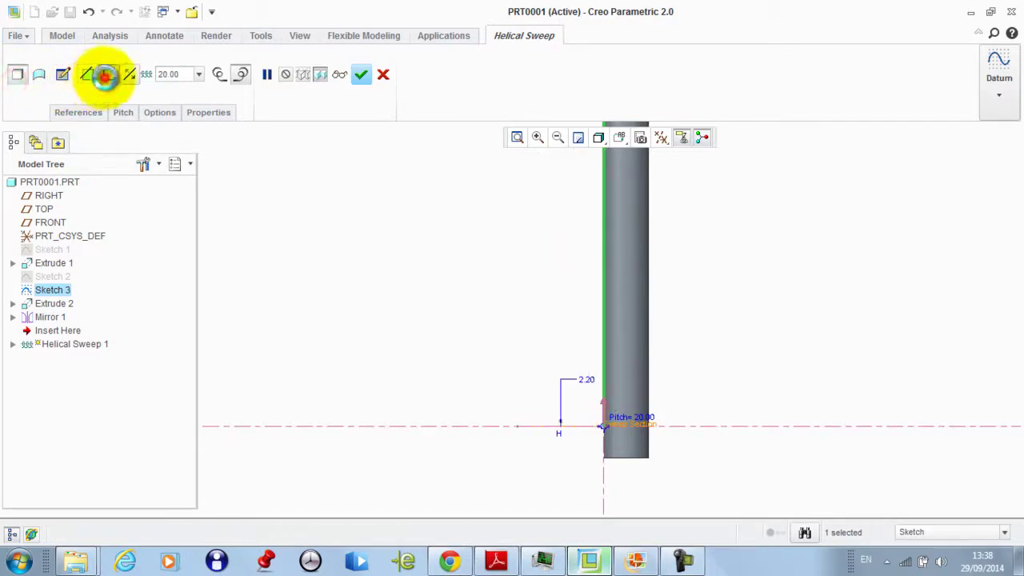
scroll(507, 285, "down", 3)
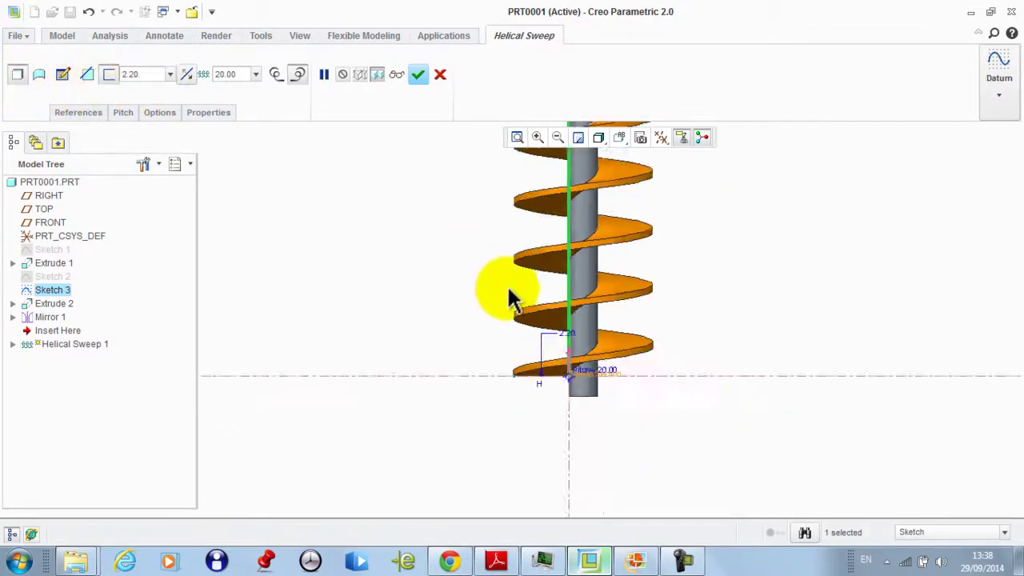
double_click(160, 75)
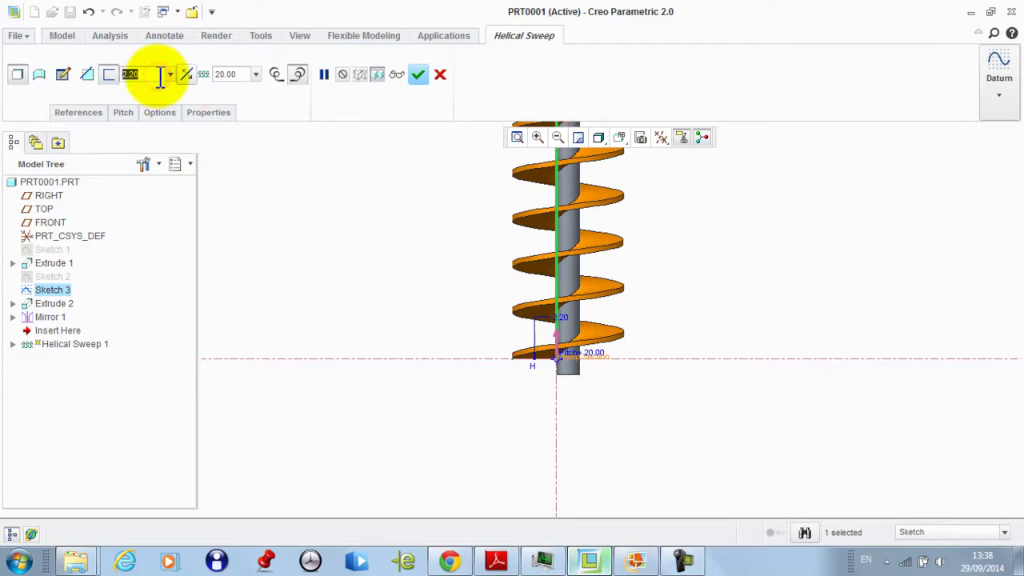
type("2")
key("Return")
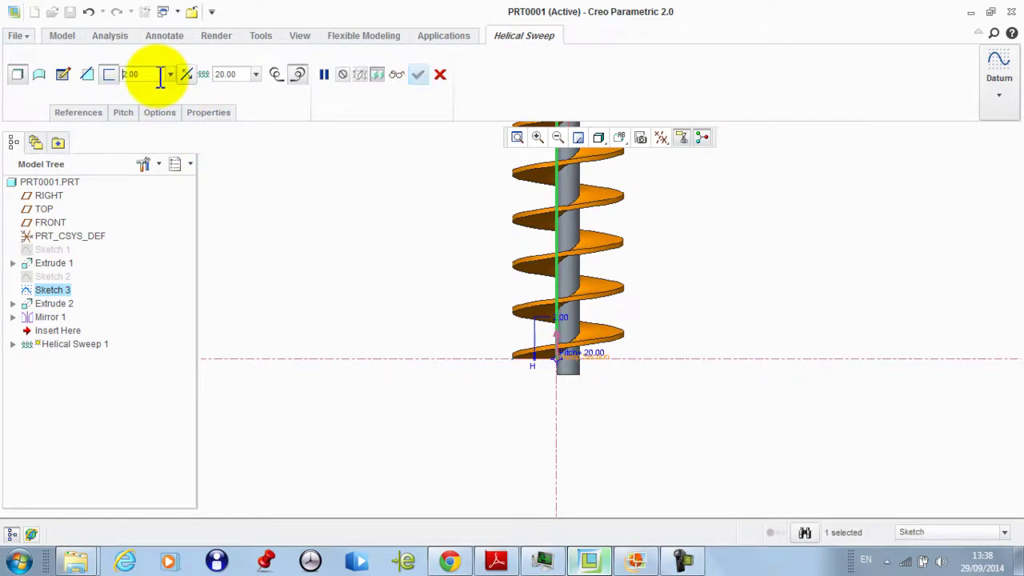
- Set the helical sweep's pitch to 30
scroll(507, 351, "down", 3)
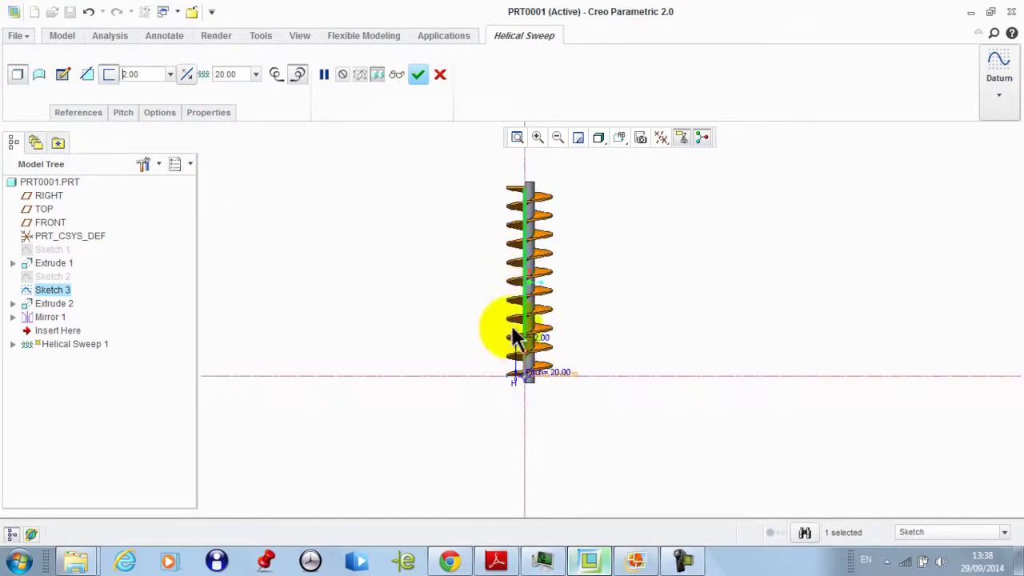
middle_click_drag(484, 264, 365, 247)
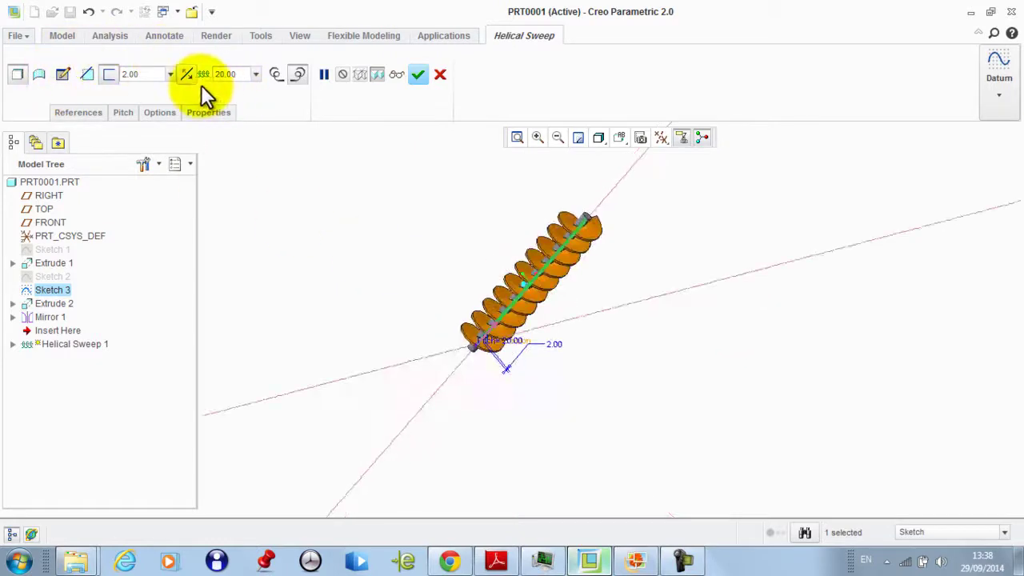
middle_click_drag(472, 221, 416, 181)
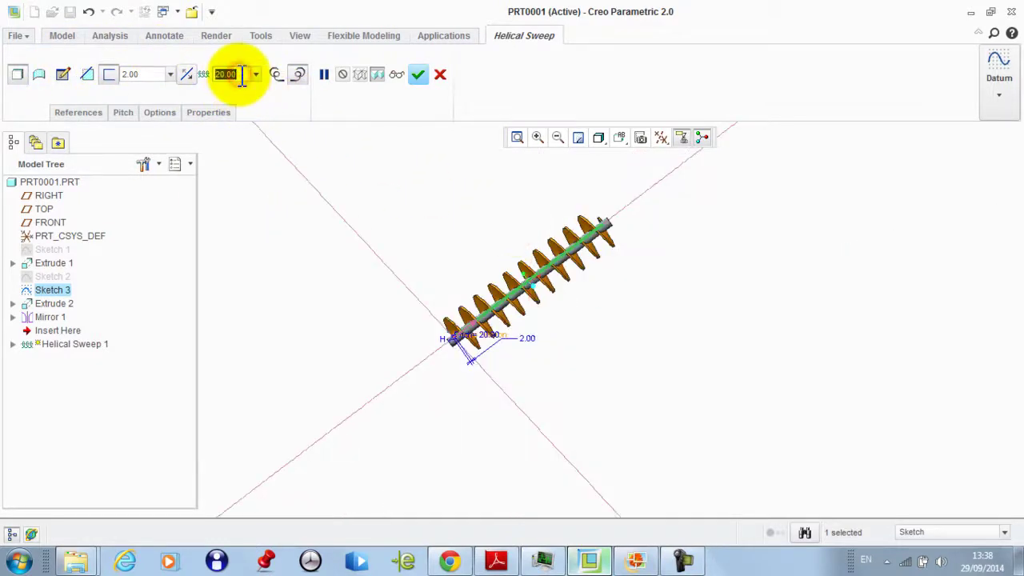
type("30")
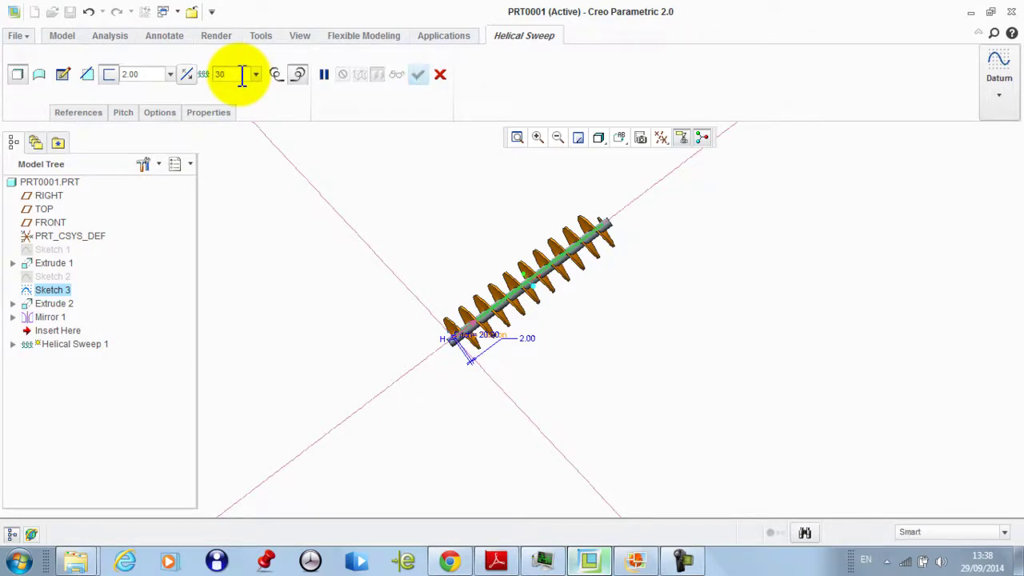
key("Return")
scroll(560, 213, "up", 2)
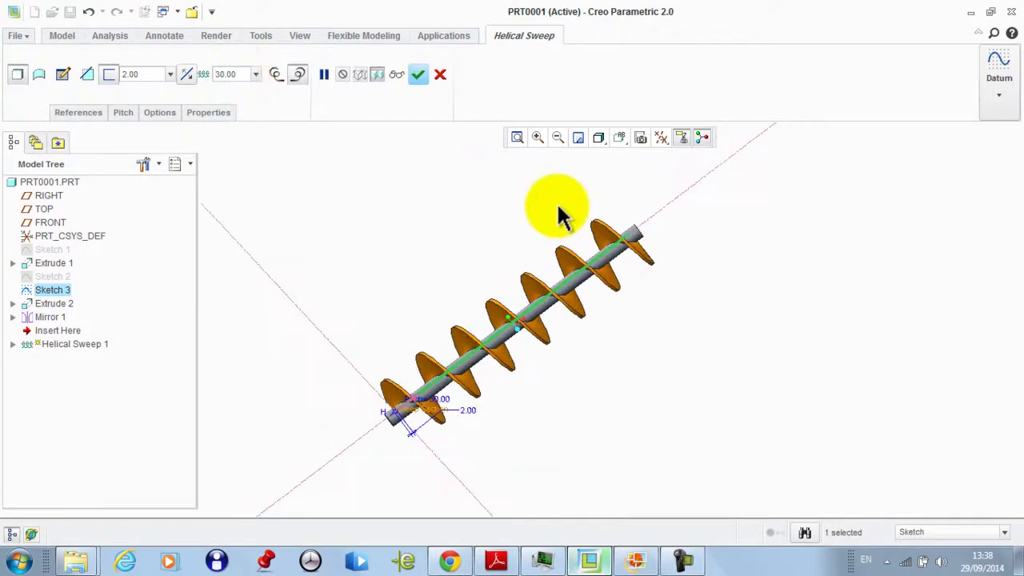
middle_click_drag(559, 213, 418, 331)
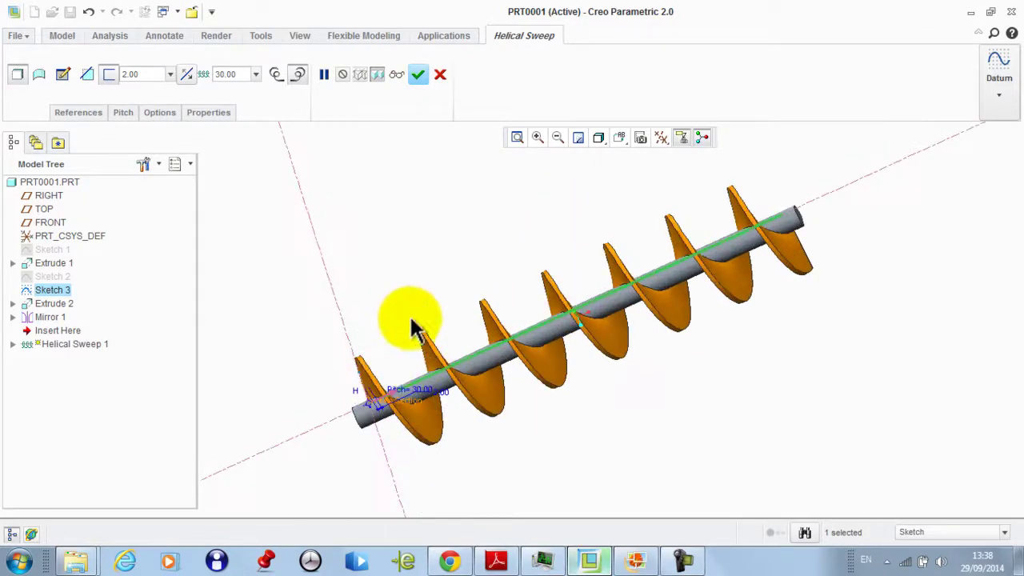
- Add a second pitch at the sweep's end point and set its value to 30
left_click(126, 114)
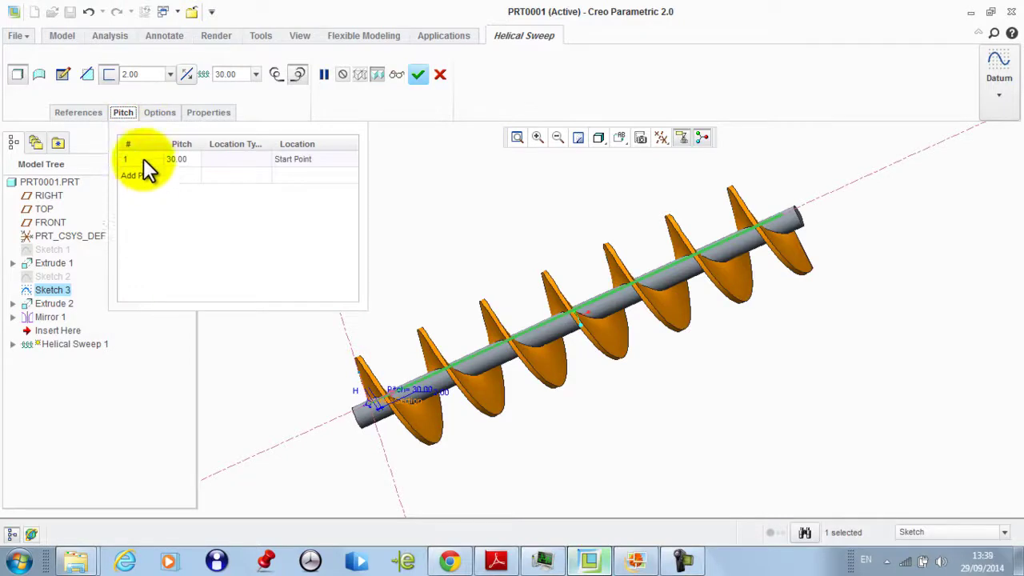
left_click(141, 175)
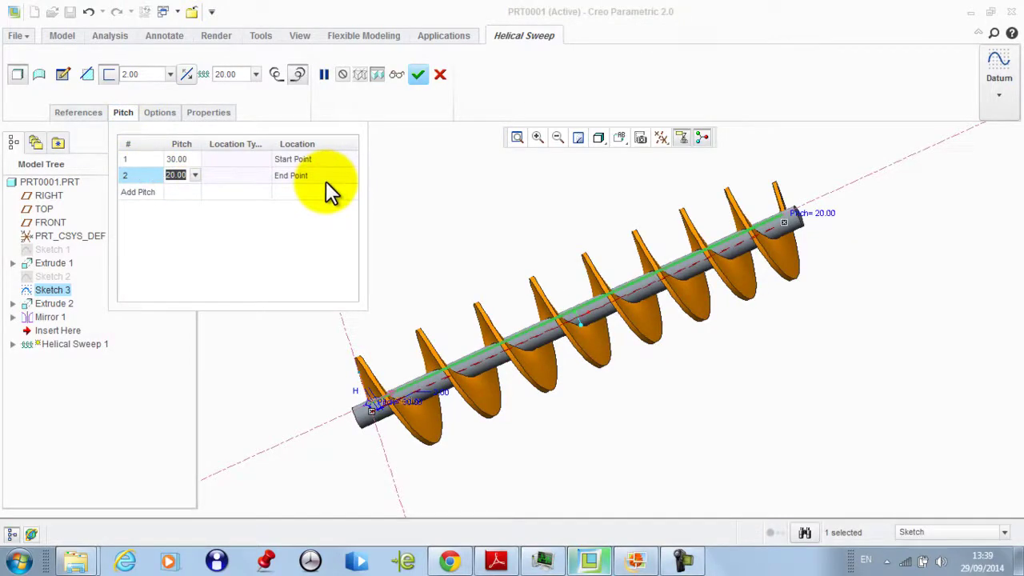
type("30")
left_click(325, 180)
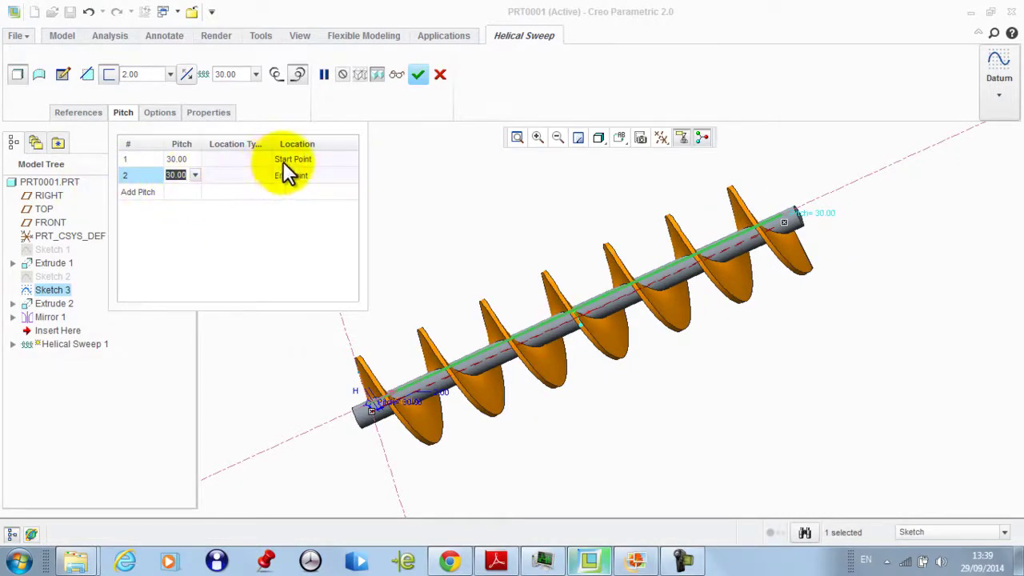
scroll(482, 268, "up", 1)
scroll(431, 298, "down", 1)
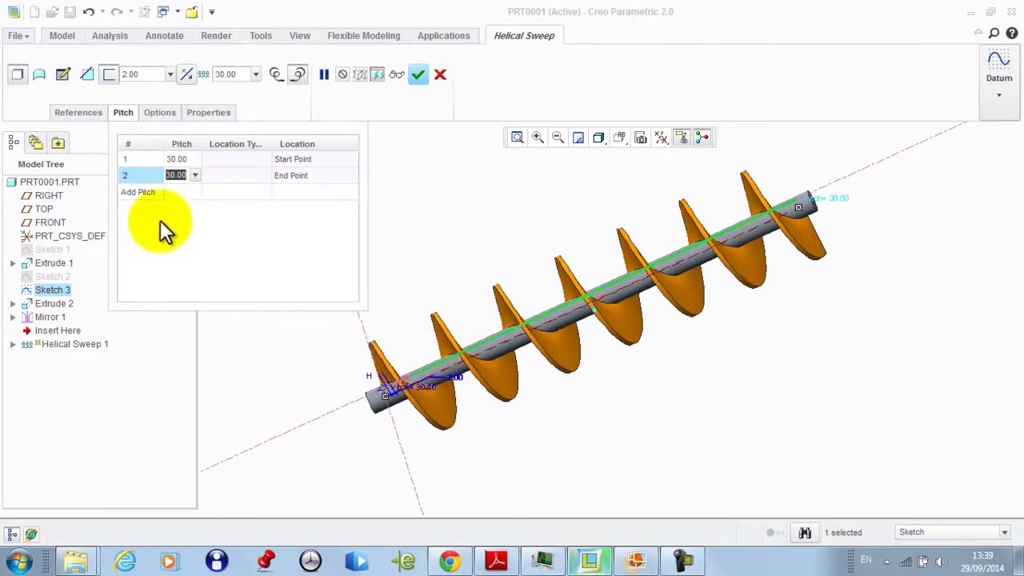
- Set the pitch at the sweep's start point to 10
left_click(178, 168)
left_click(176, 158)
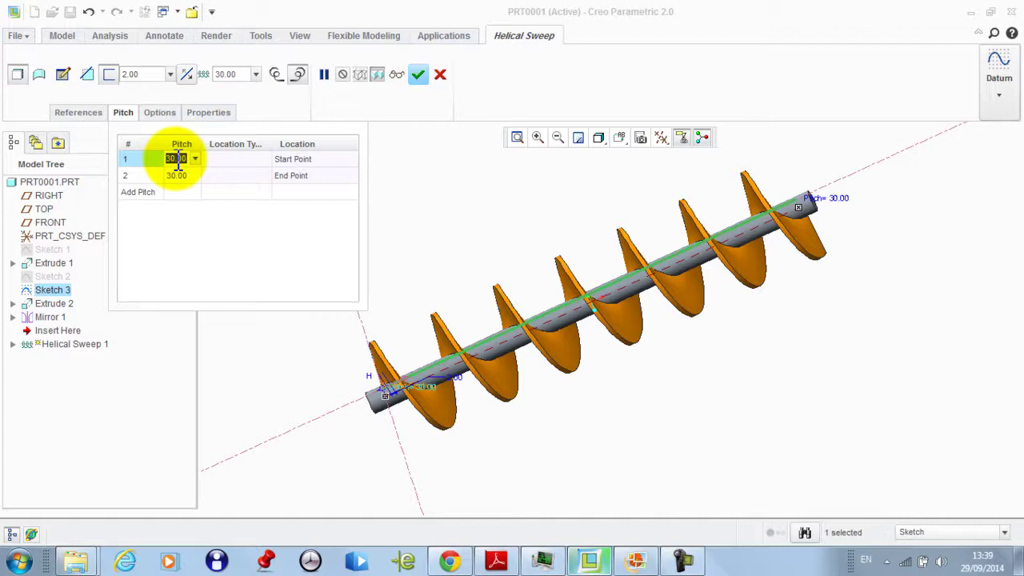
type("10")
key("Return")
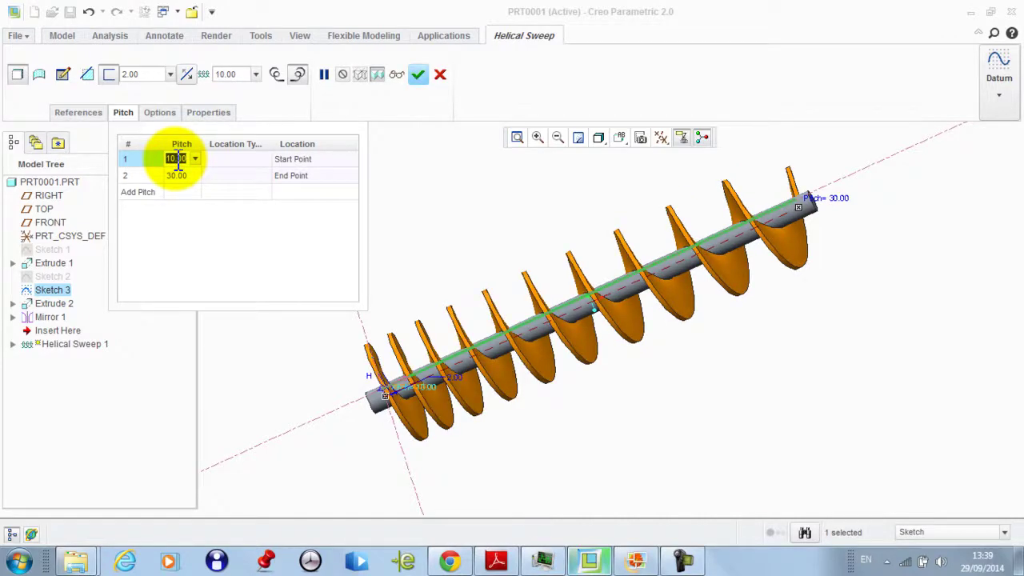
- Add a third pitch located by value at 25 from the start point, with its pitch set to 10
left_click(133, 192)
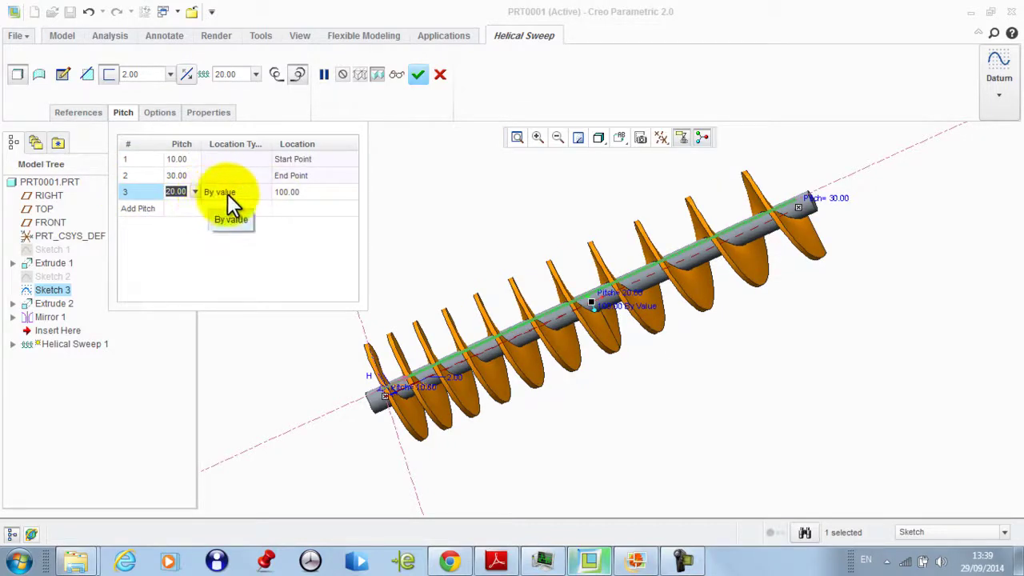
left_click(289, 194)
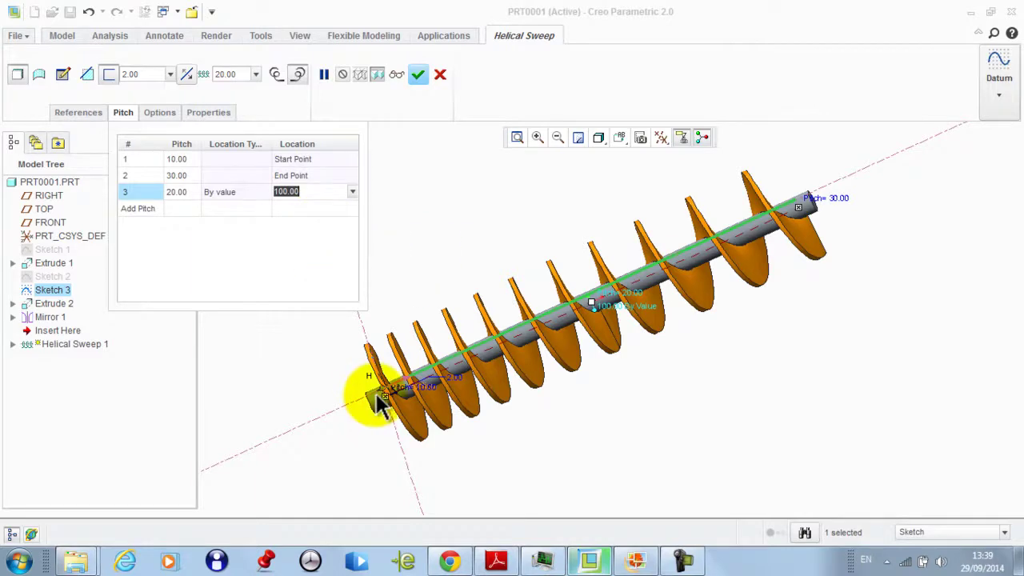
scroll(378, 400, "up", 3)
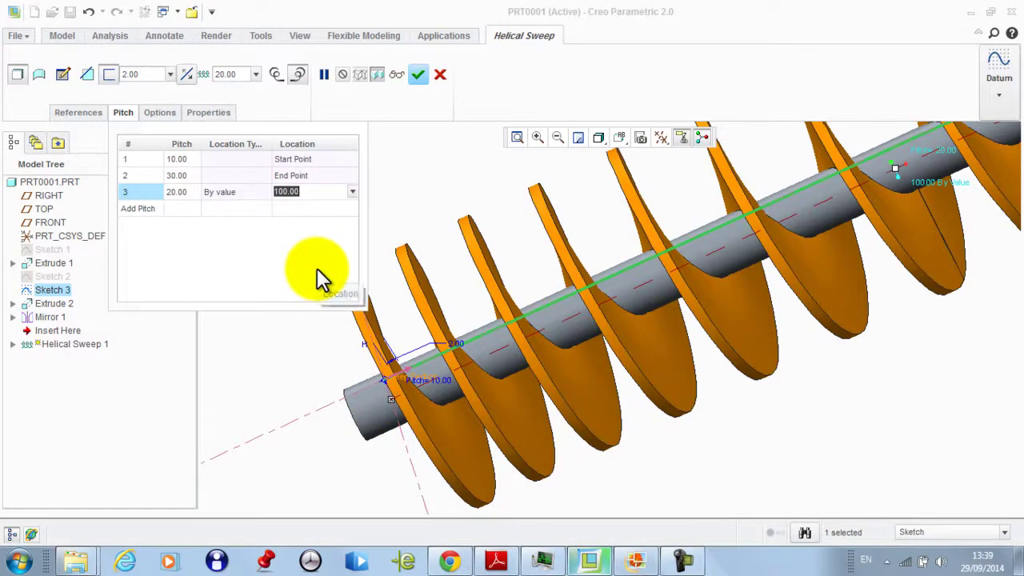
type("25")
key("Return")
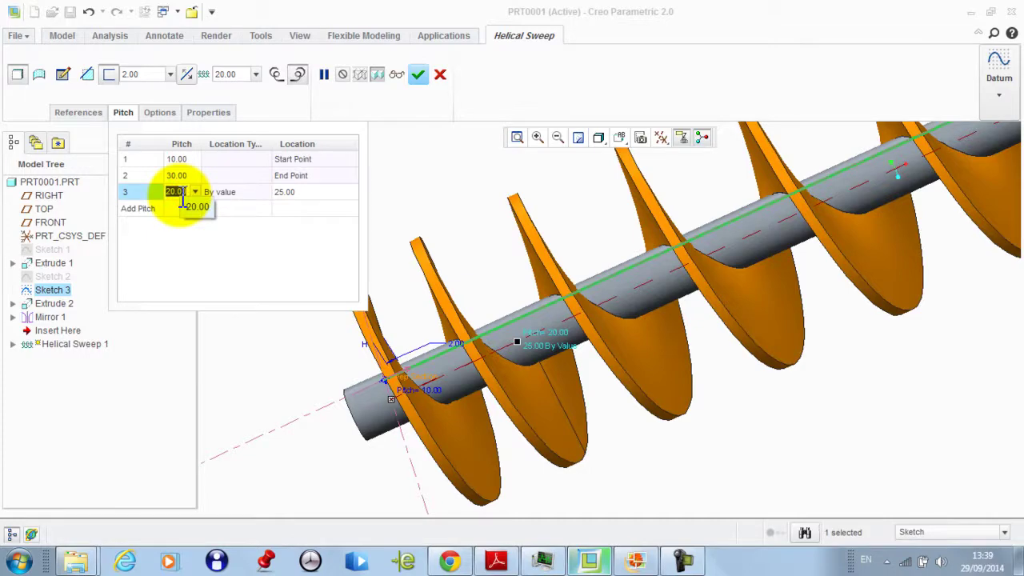
type("10")
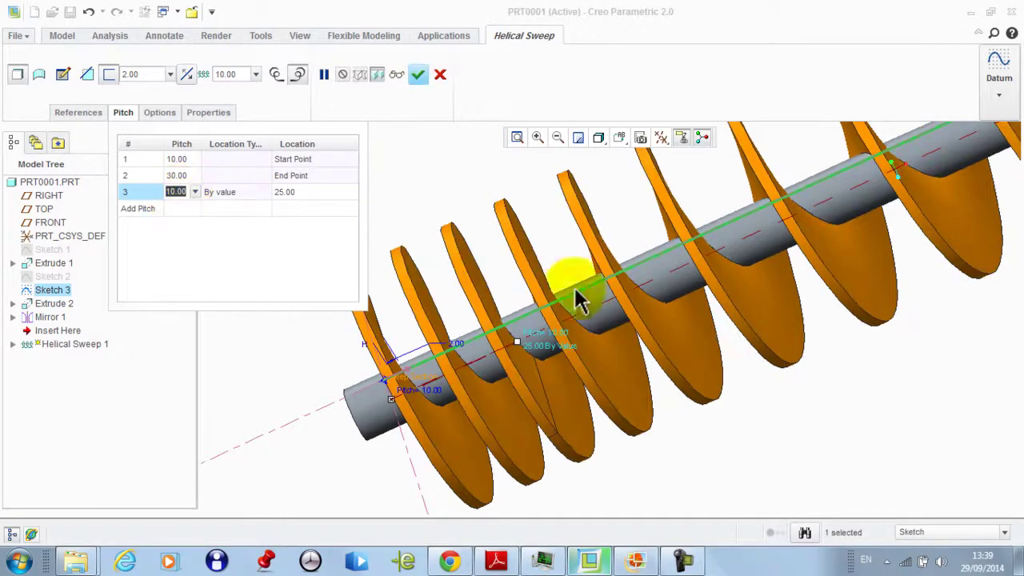
scroll(594, 330, "up", 5)
middle_click_drag(585, 244, 589, 216)
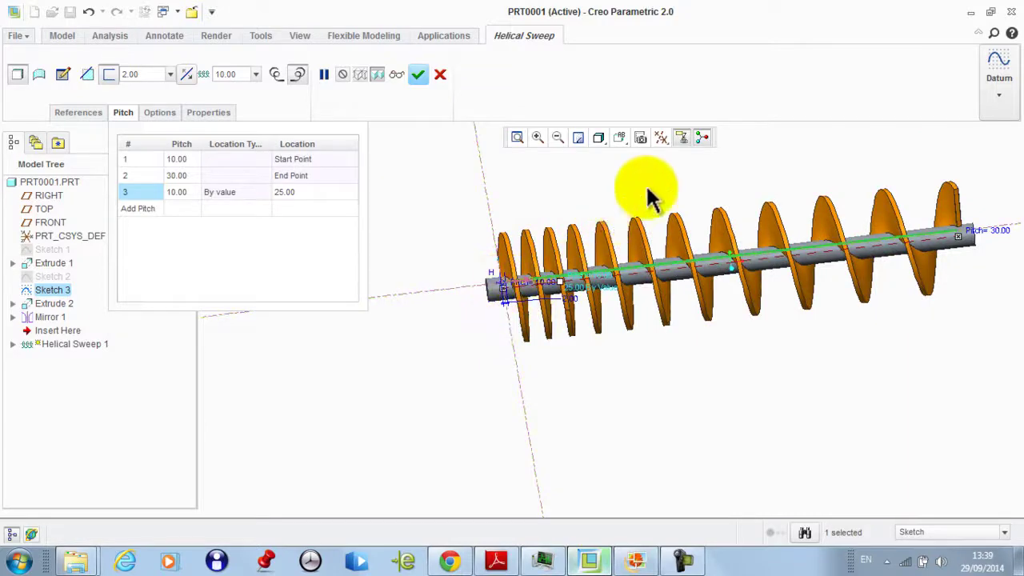
middle_click_drag(601, 212, 472, 216)
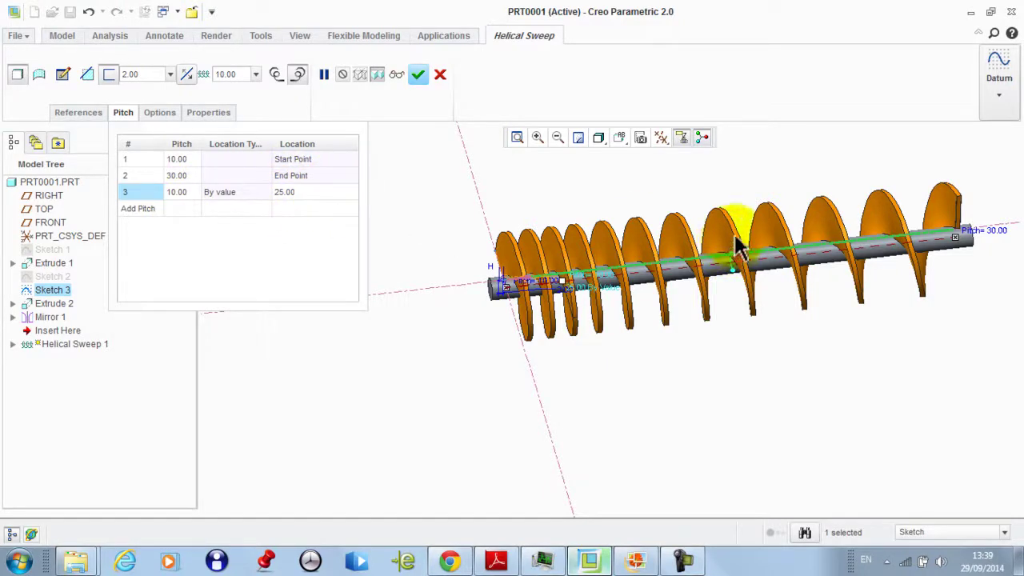
middle_click_drag(733, 231, 709, 213)
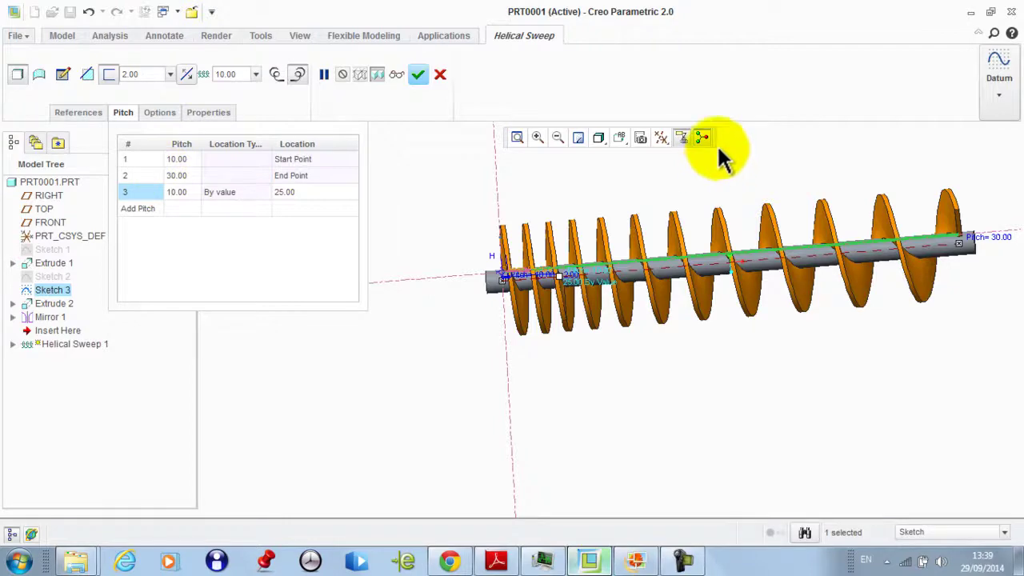
- Complete the helical sweep feature with its three-point variable pitch
left_click(418, 75)
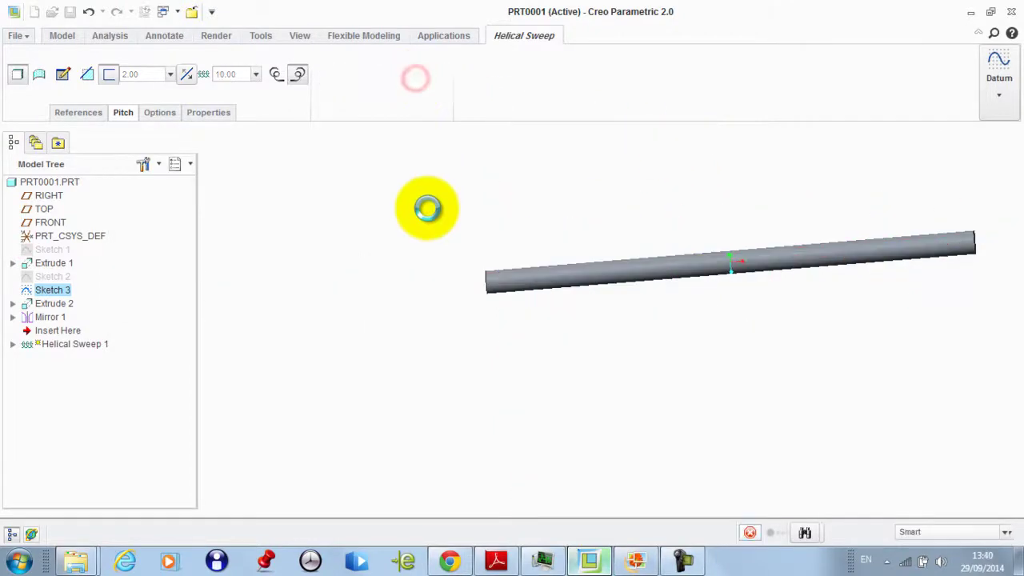
scroll(421, 218, "up", 3)
scroll(421, 217, "down", 3)
mouse_move(471, 214)
middle_mouse_down()
mouse_move(499, 213)
mouse_move(471, 219)
mouse_move(485, 239)
middle_mouse_up()
scroll(484, 239, "down", 3)
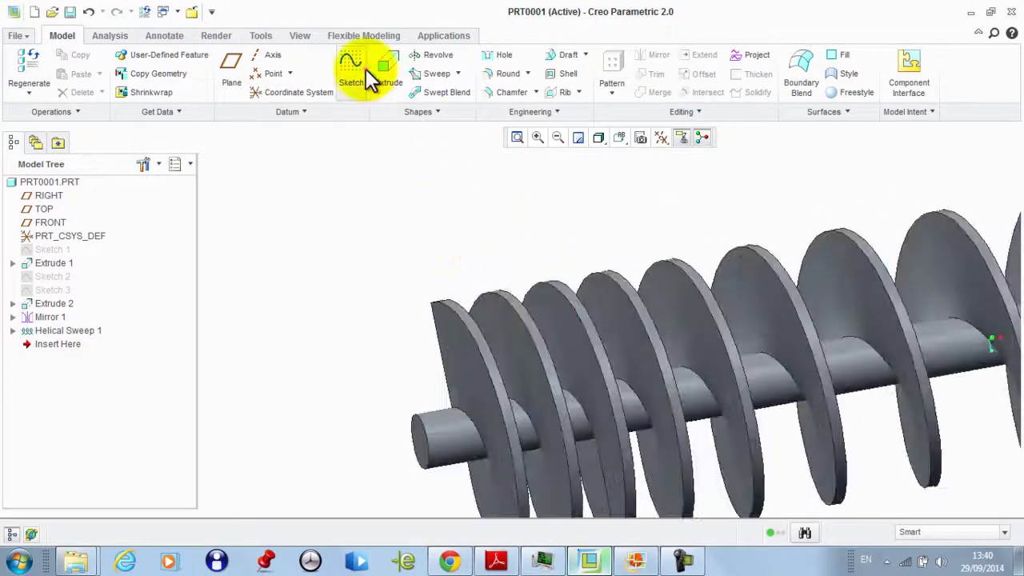
- Start a sketch on the shaft's flat end face at the fine-pitch end, viewed square to the sketch plane
left_click(351, 72)
left_click(408, 440)
left_click(937, 306)
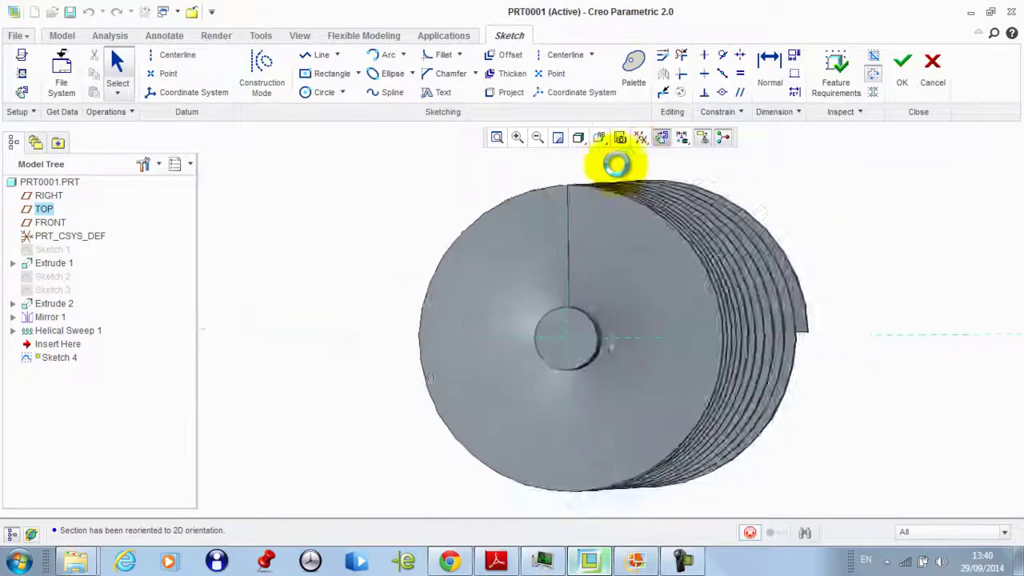
mouse_move(616, 164)
middle_mouse_down()
mouse_move(549, 167)
mouse_move(542, 184)
middle_mouse_up()
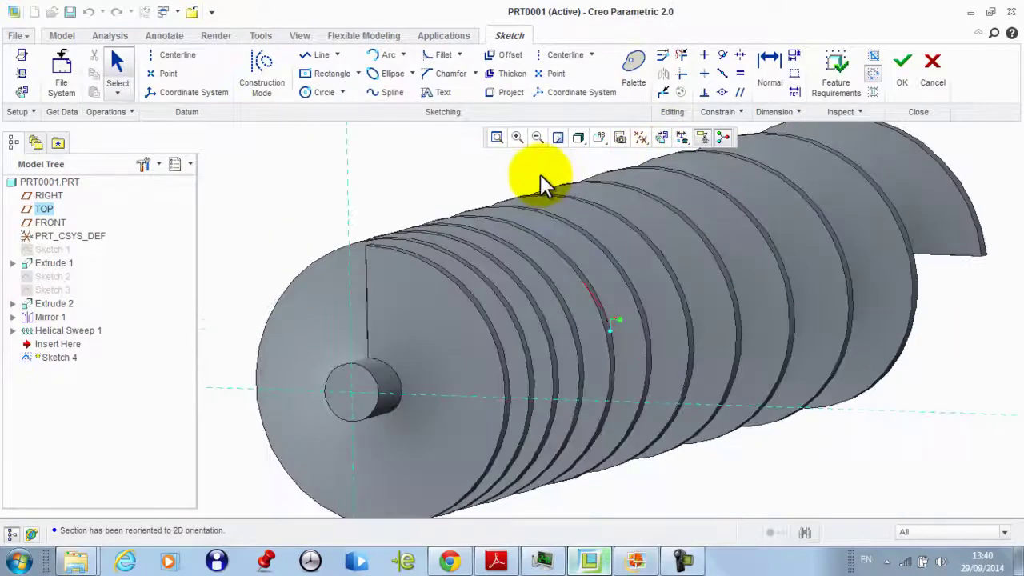
left_click(655, 134)
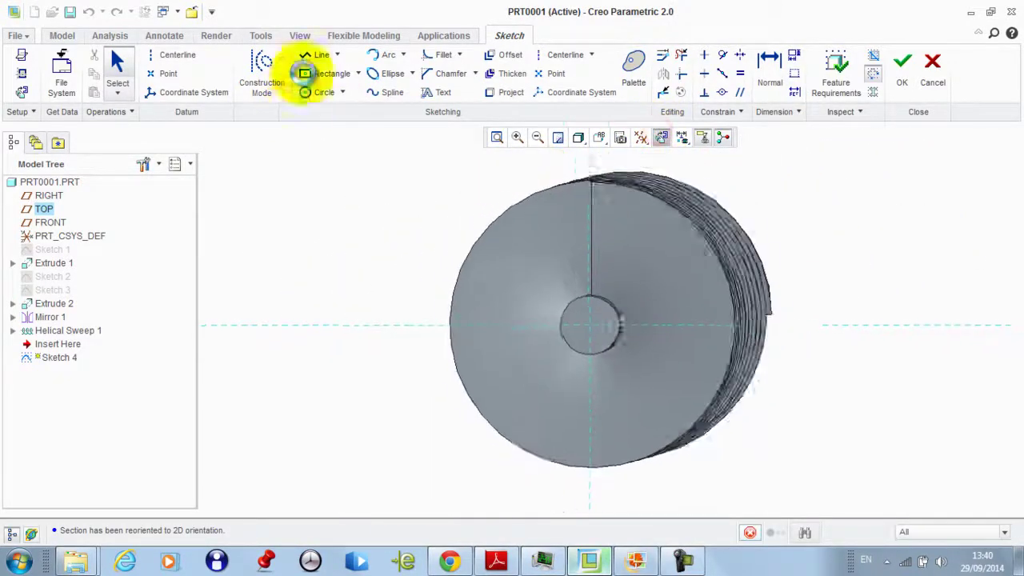
- Add the flight's outer edge and the shaft's circular edge as sketch references
left_click(21, 75)
left_click(698, 206)
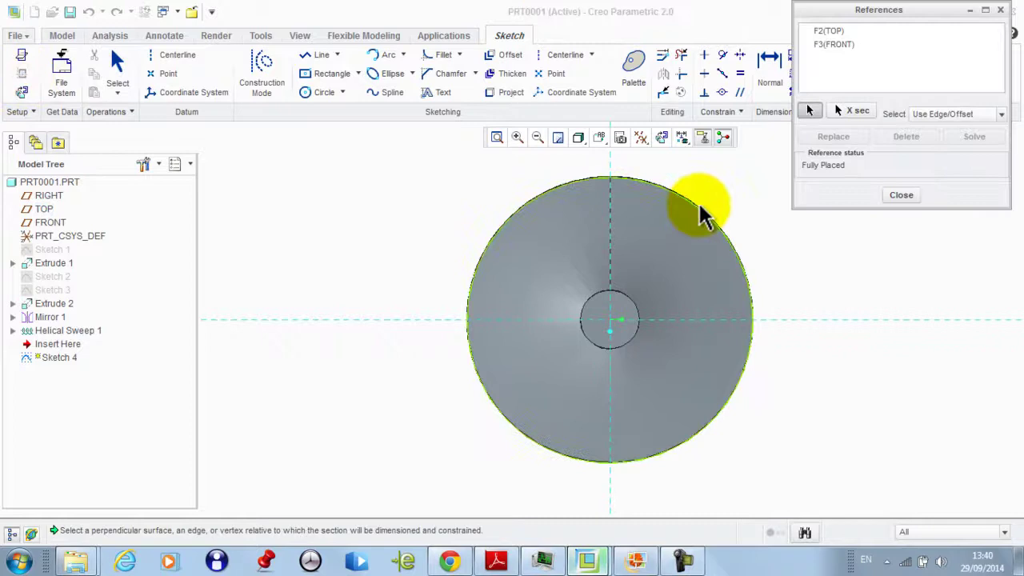
left_click(632, 308)
left_click(901, 195)
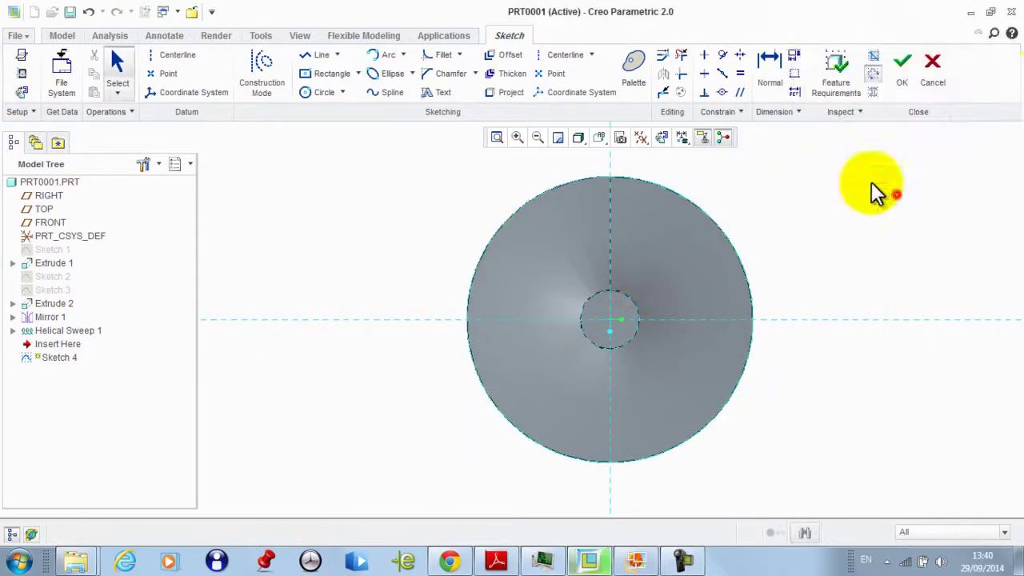
- Sketch an arc from the top of the shaft circle, curving out to the upper part of the flight's outer edge
left_click(378, 55)
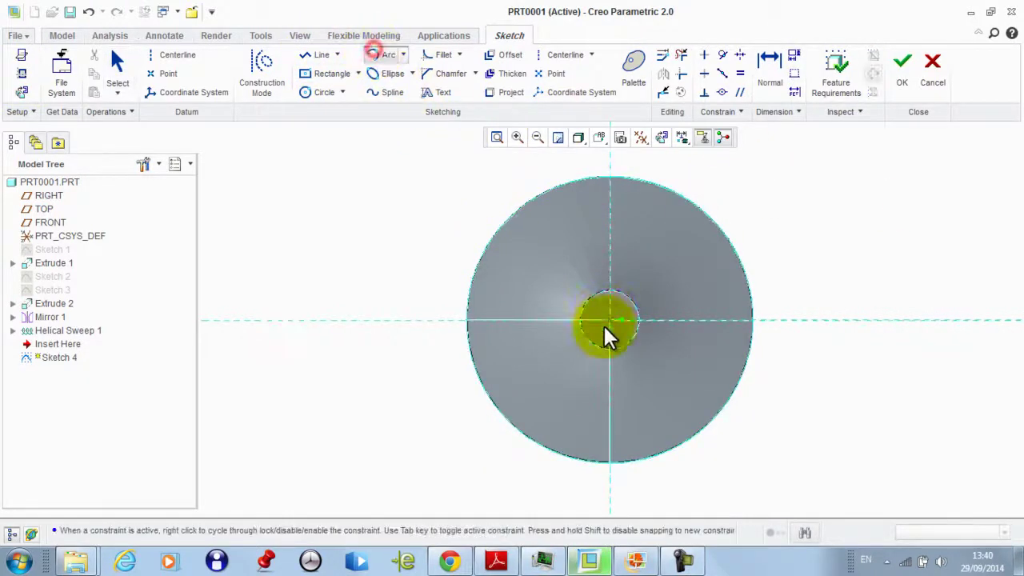
left_click(612, 289)
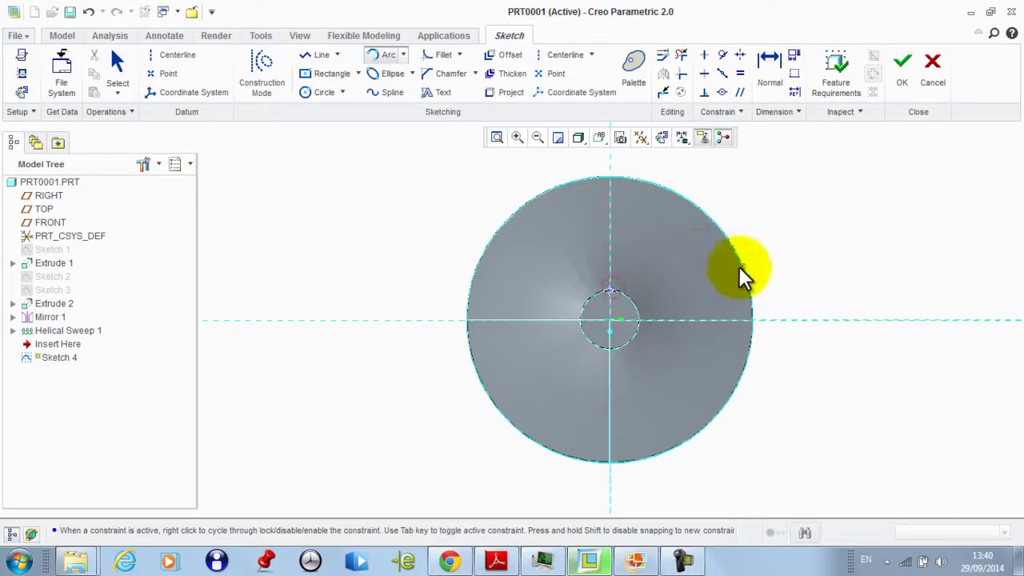
left_click(739, 268)
middle_click(748, 194)
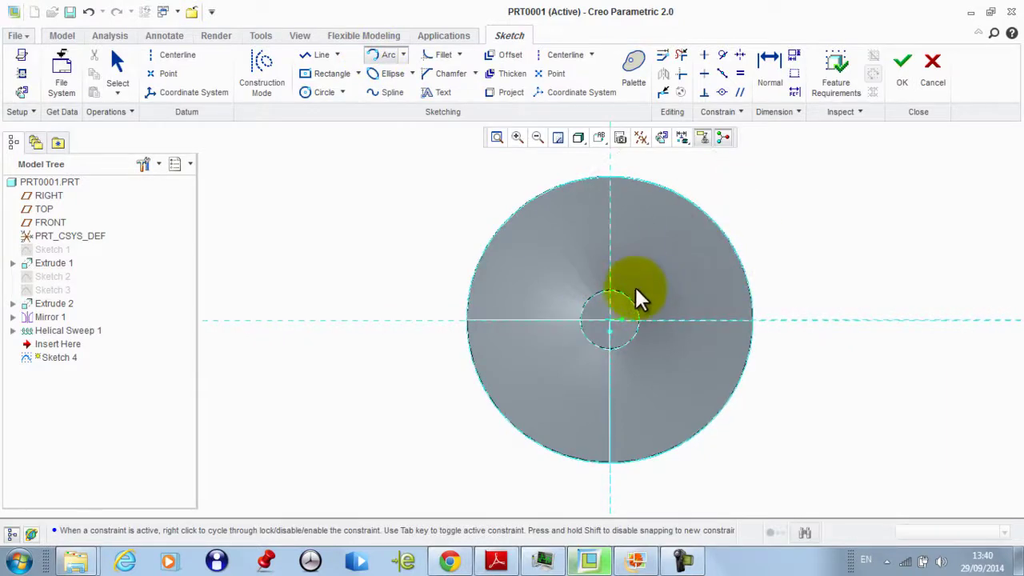
left_click(611, 290)
left_click(703, 211)
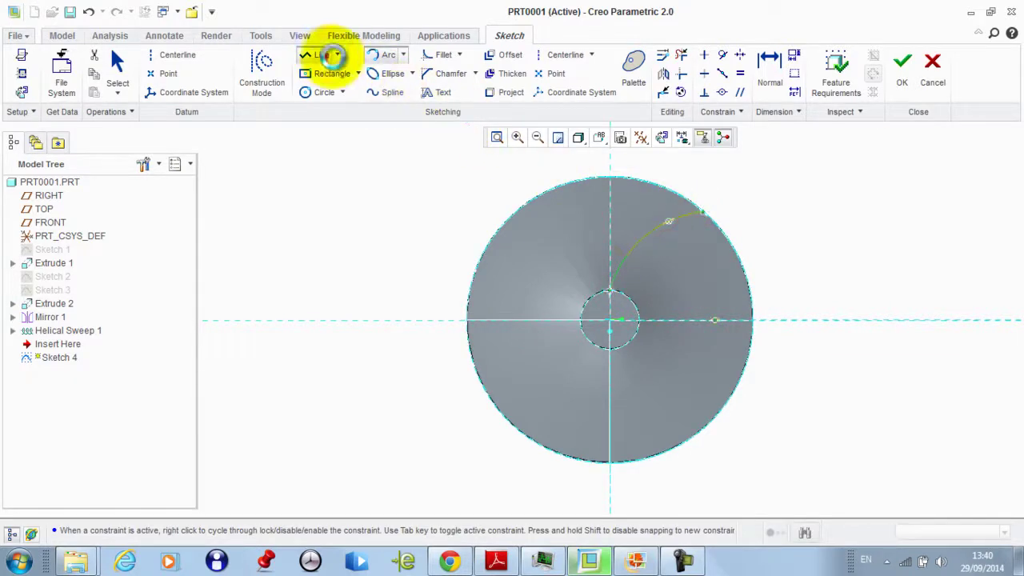
- Close the arc into a profile with a vertical, a horizontal and a slanted line extending beyond the flight, and finish the sketch
left_click(322, 54)
scroll(613, 300, "down", 5)
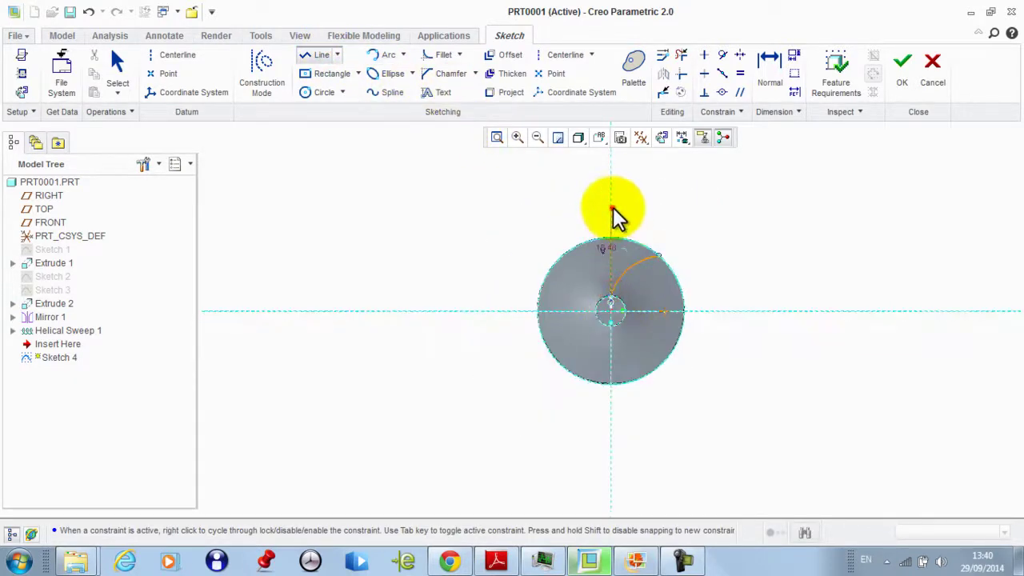
left_click(611, 210)
left_click(692, 211)
left_click(658, 254)
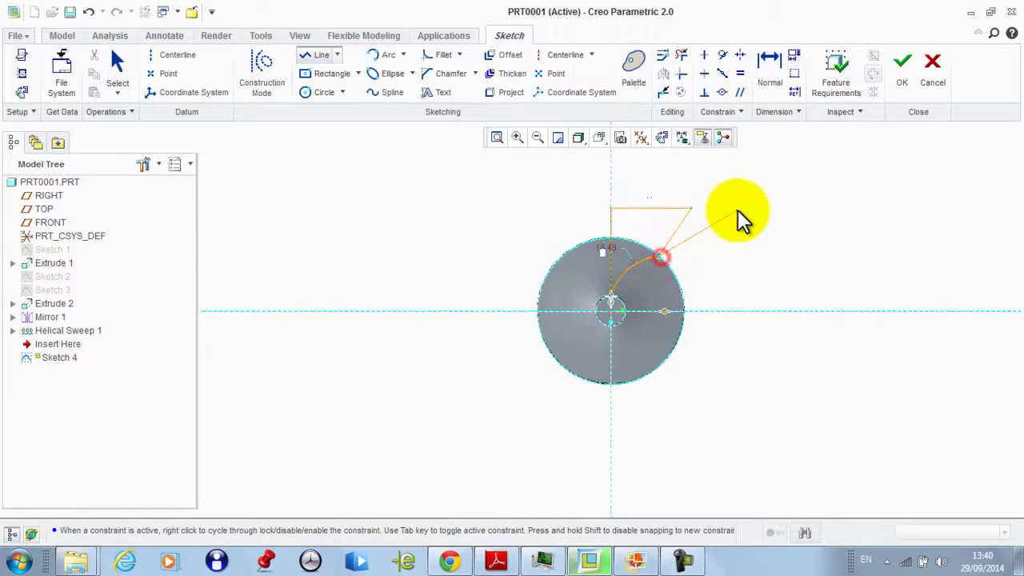
middle_click(756, 209)
left_click(906, 67)
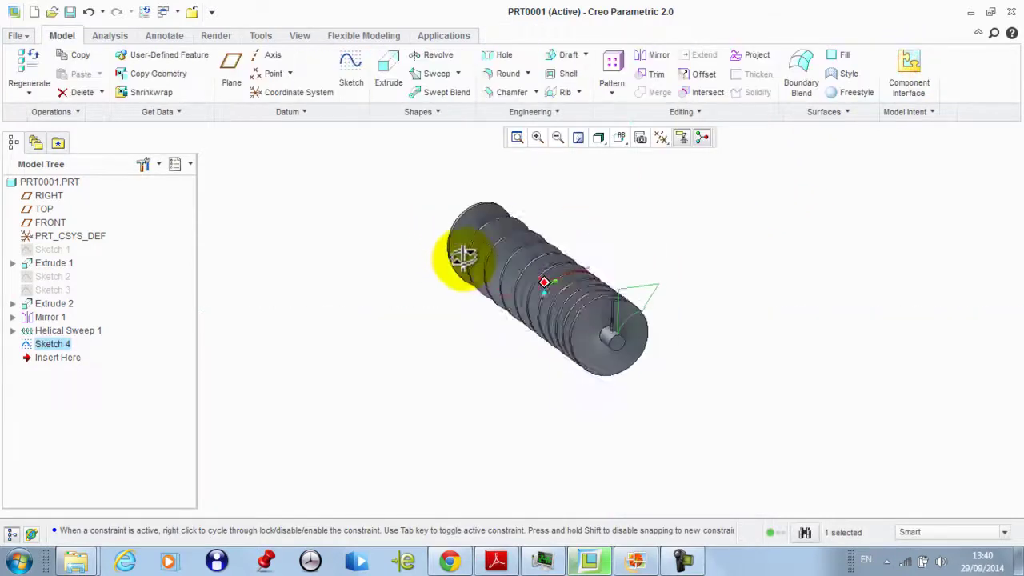
- Extrude the closed profile towards the screw as a material-removing cut, with a short depth that trims only the flight's starting end
left_click(389, 71)
scroll(582, 229, "down", 3)
middle_click_drag(582, 229, 650, 242)
left_click(157, 74)
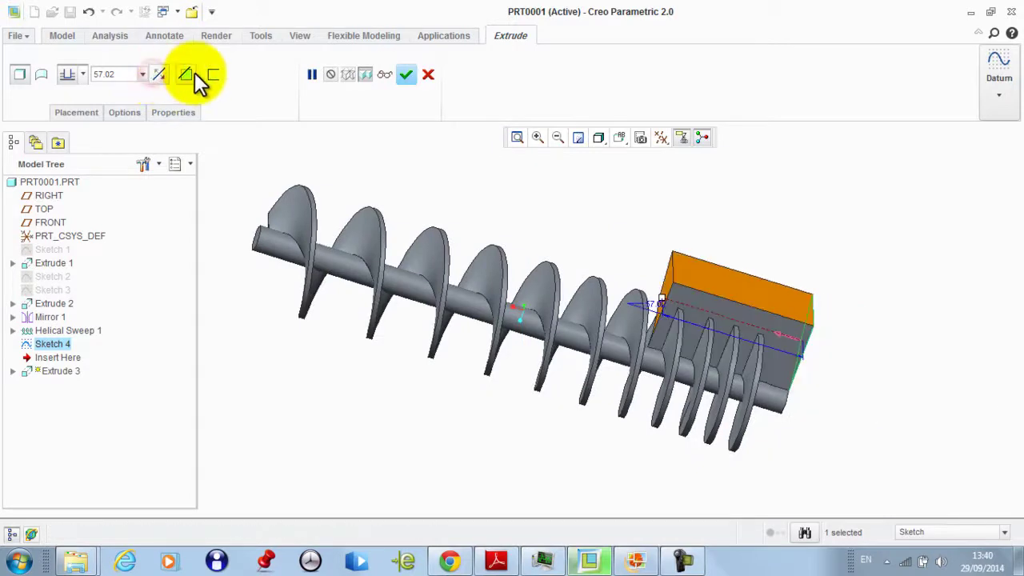
left_click(190, 73)
left_click_drag(667, 304, 768, 328)
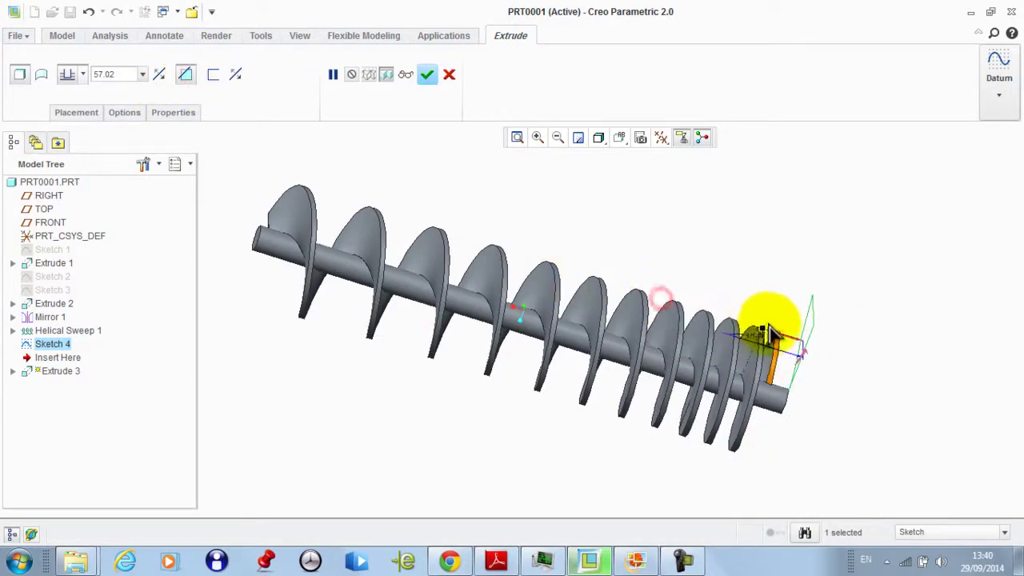
left_click(427, 73)
- Examine the trimmed screw from several sides and compare it with the variable-pitch feeder picture in Windows Live Photo Gallery
middle_click_drag(740, 251, 816, 391)
scroll(773, 316, "down", 5)
left_click(789, 309)
scroll(788, 308, "up", 2)
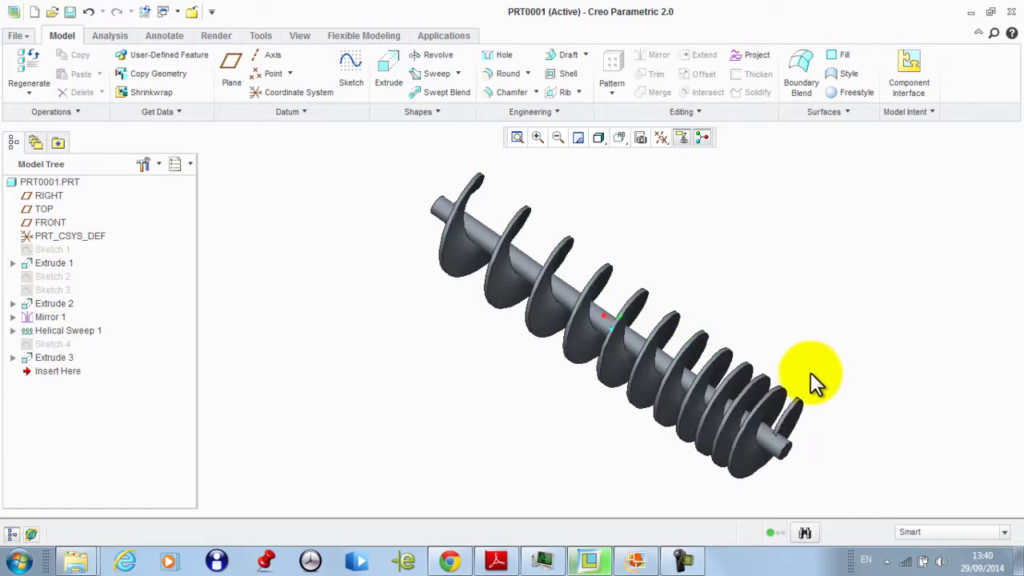
middle_click_drag(418, 212, 361, 244)
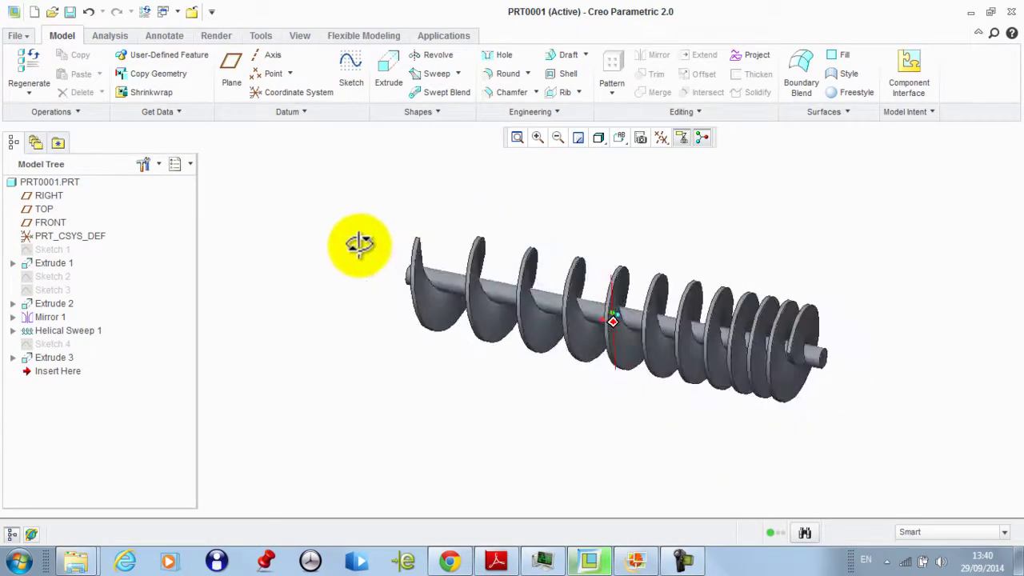
middle_click_drag(794, 231, 813, 246)
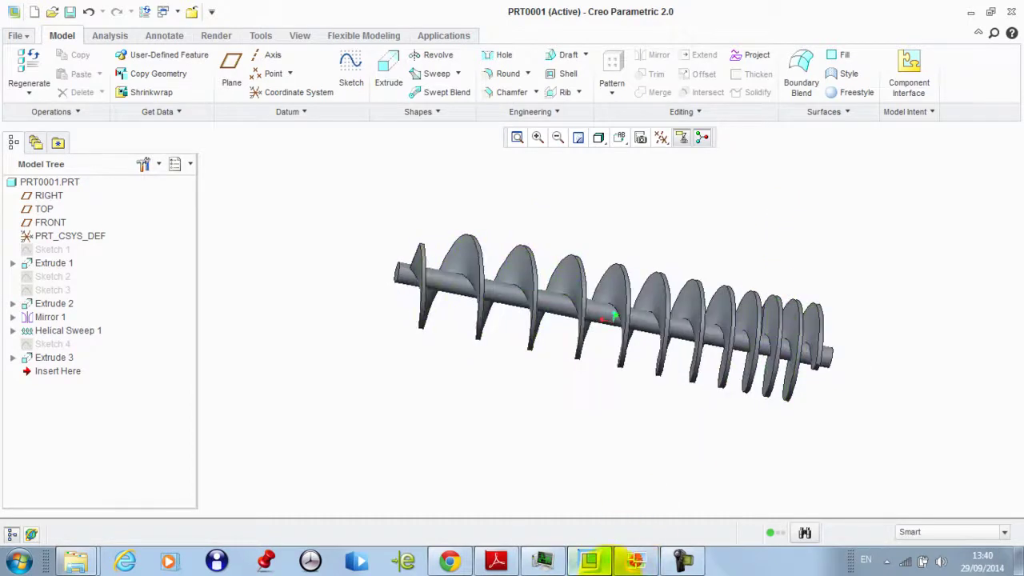
left_click(630, 570)
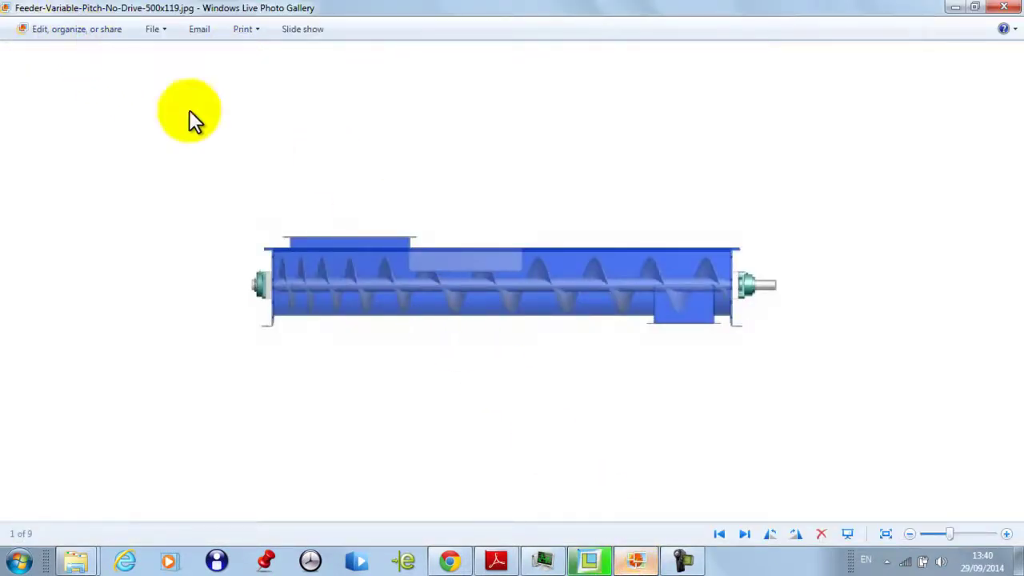
left_click(598, 562)
middle_click_drag(535, 233, 517, 222)
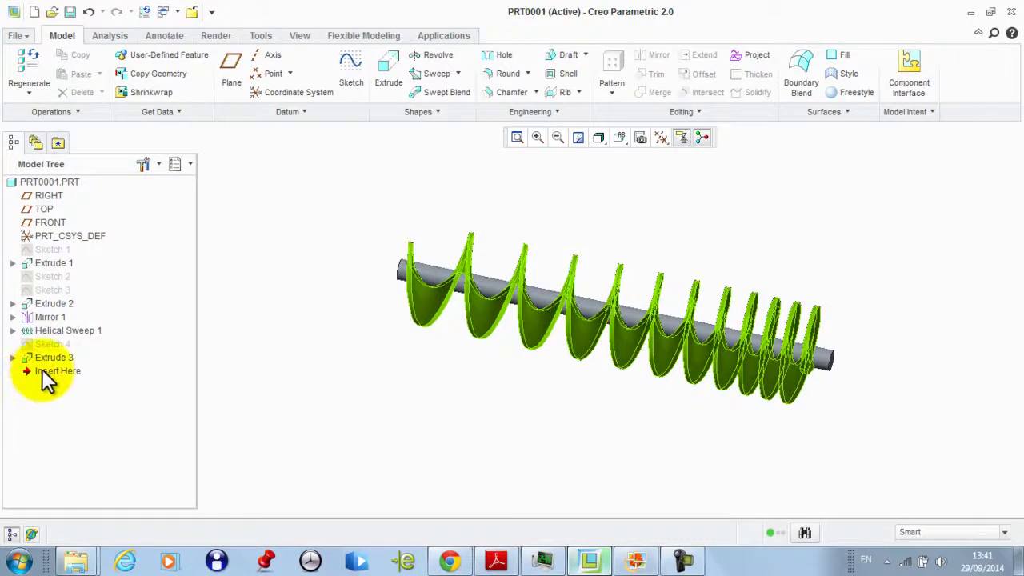
- Switch to Windows Live Photo Gallery, examine the taper-trough feeder picture's tapered flights up close, and return to Creo Parametric
left_click(636, 560)
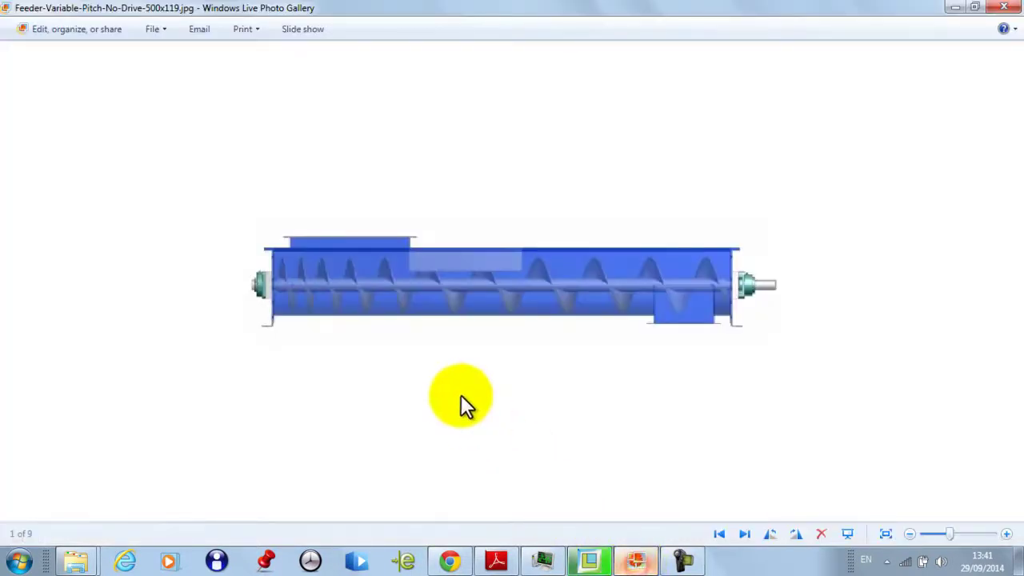
key("Left")
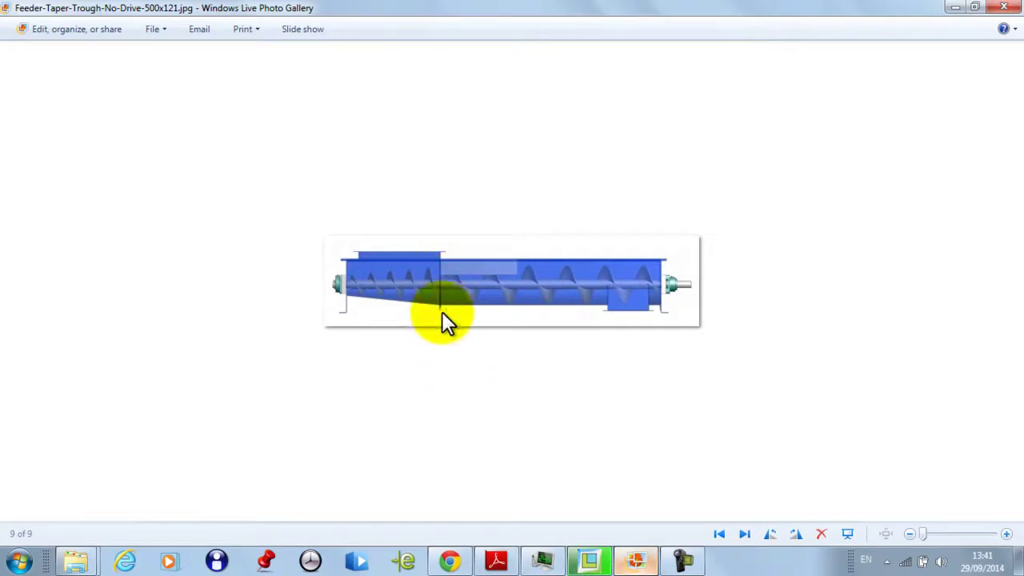
scroll(437, 309, "up", 2)
scroll(197, 308, "up", 2)
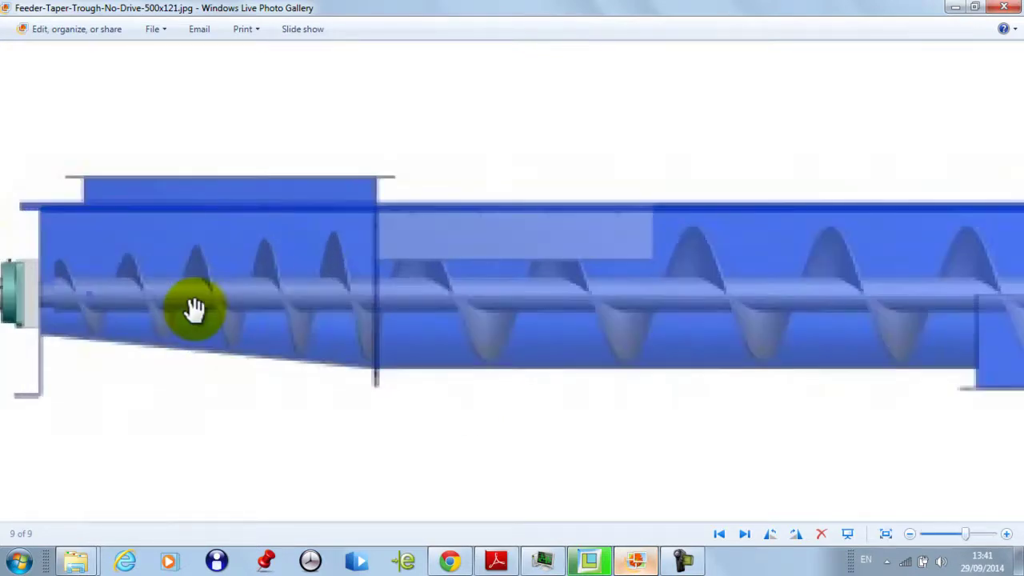
scroll(192, 308, "down", 2)
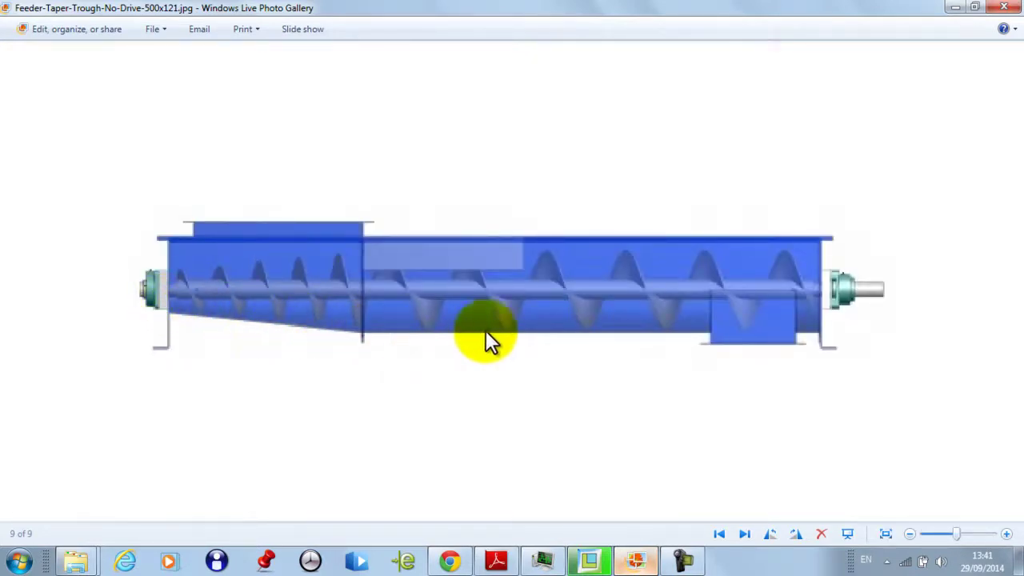
left_click(592, 560)
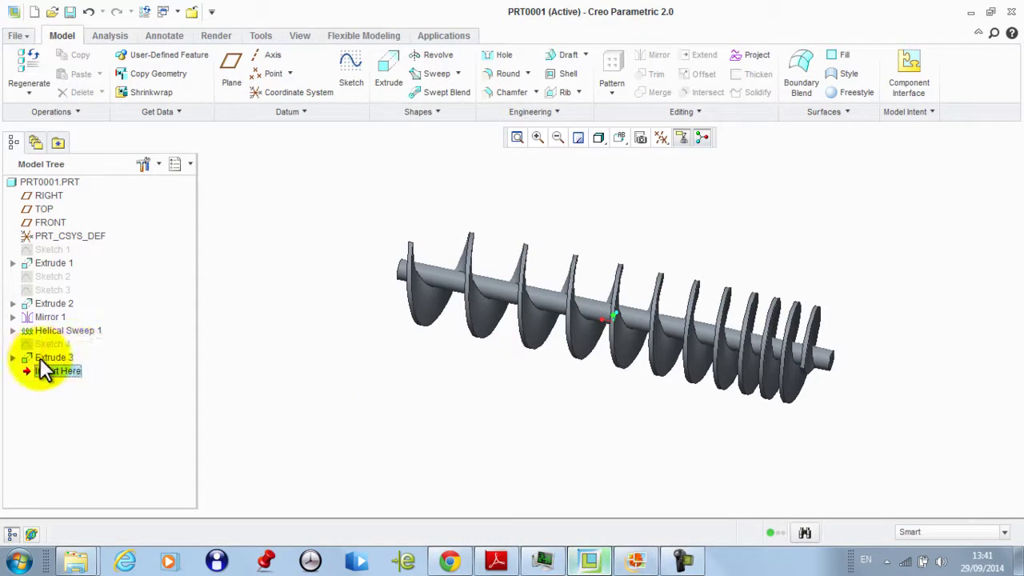
- Move the model's insertion point to directly after the helical sweep and open the sweep for redefinition
left_click_drag(52, 367, 52, 334)
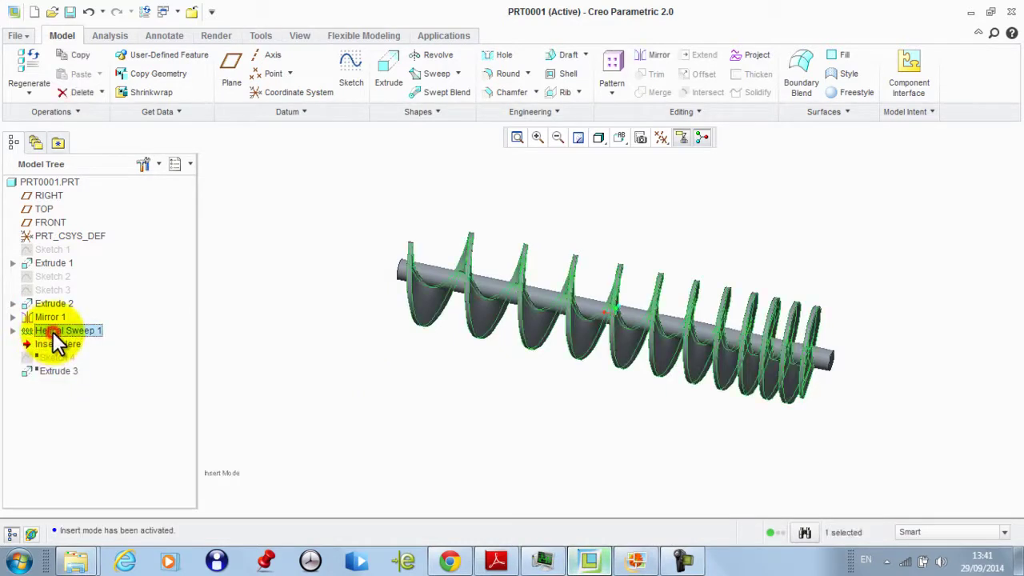
right_click(53, 335)
left_click(104, 224)
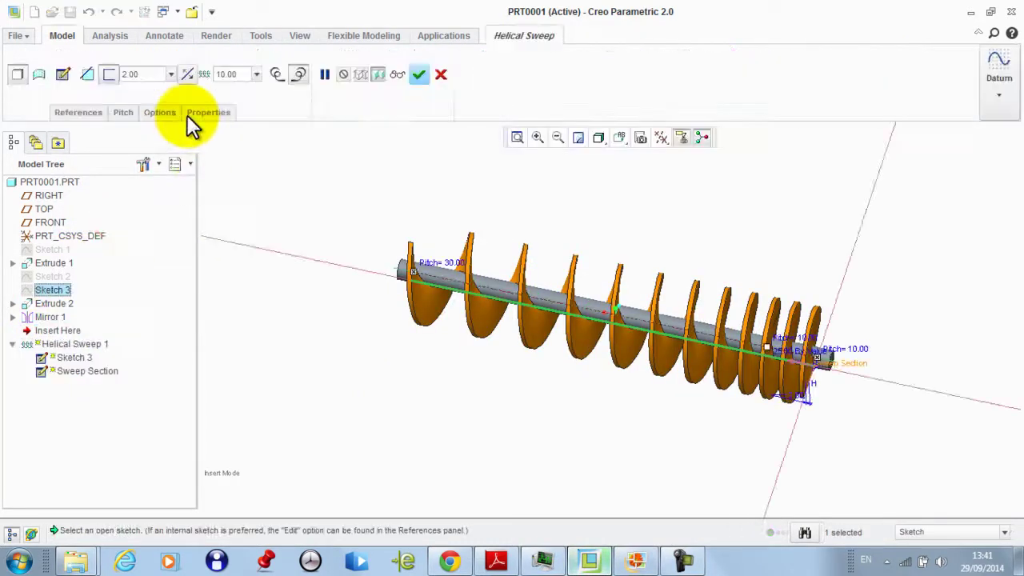
- Remove the by-value pitch point and the end-point pitch from the helical sweep, leaving only the start point
left_click(157, 112)
left_click(123, 113)
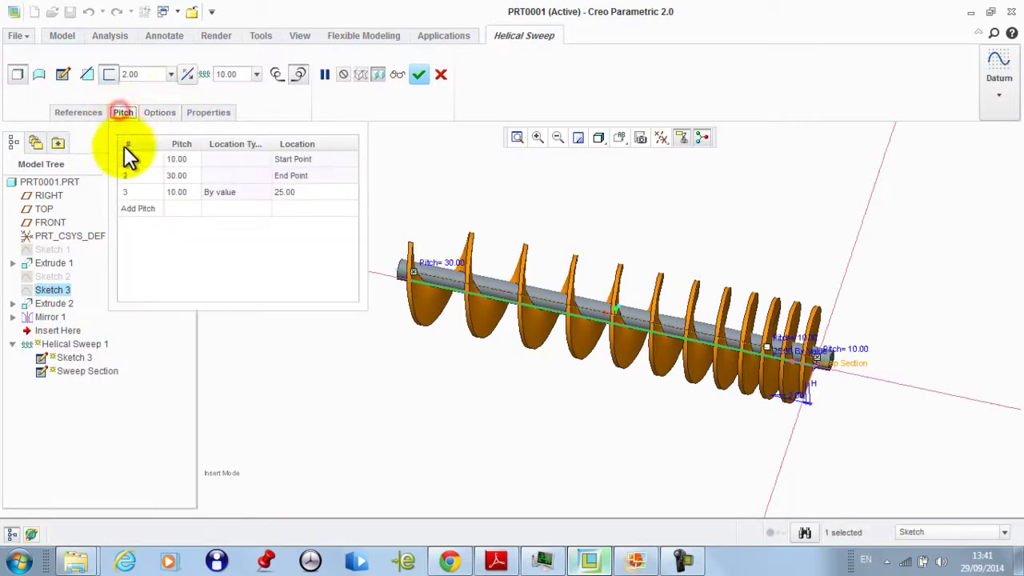
right_click(131, 188)
left_click(127, 193)
right_click(129, 193)
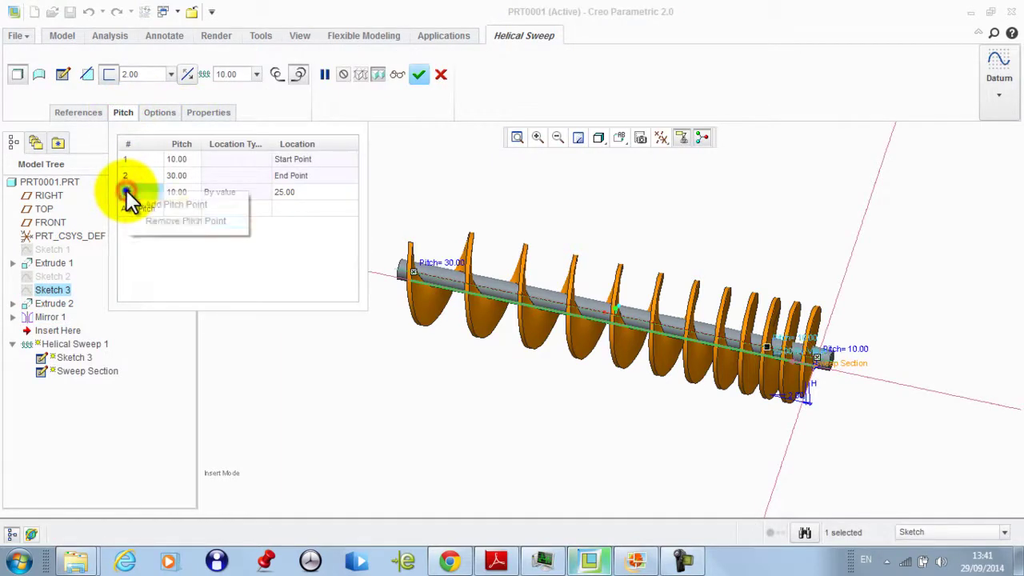
left_click(162, 217)
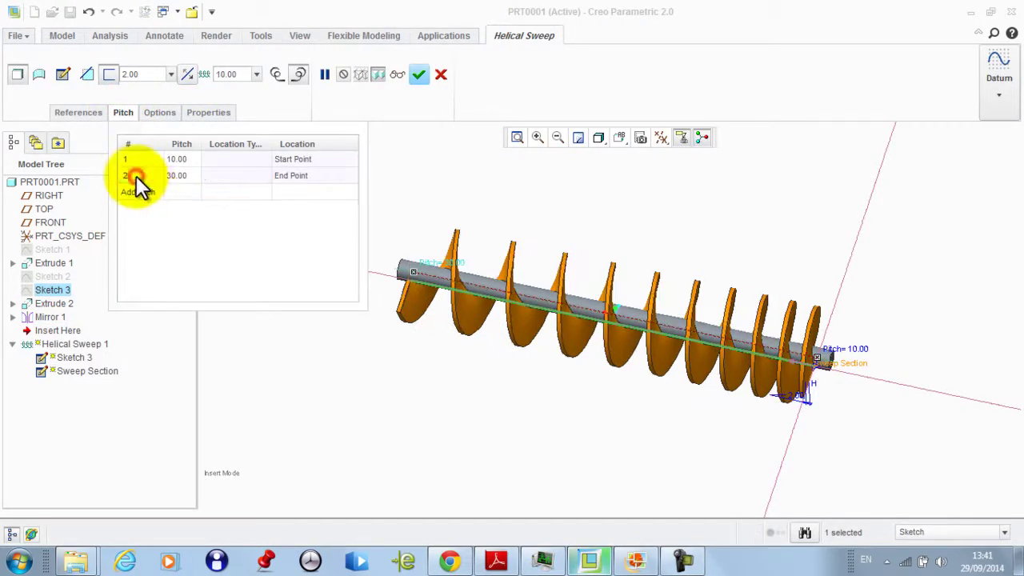
right_click(136, 176)
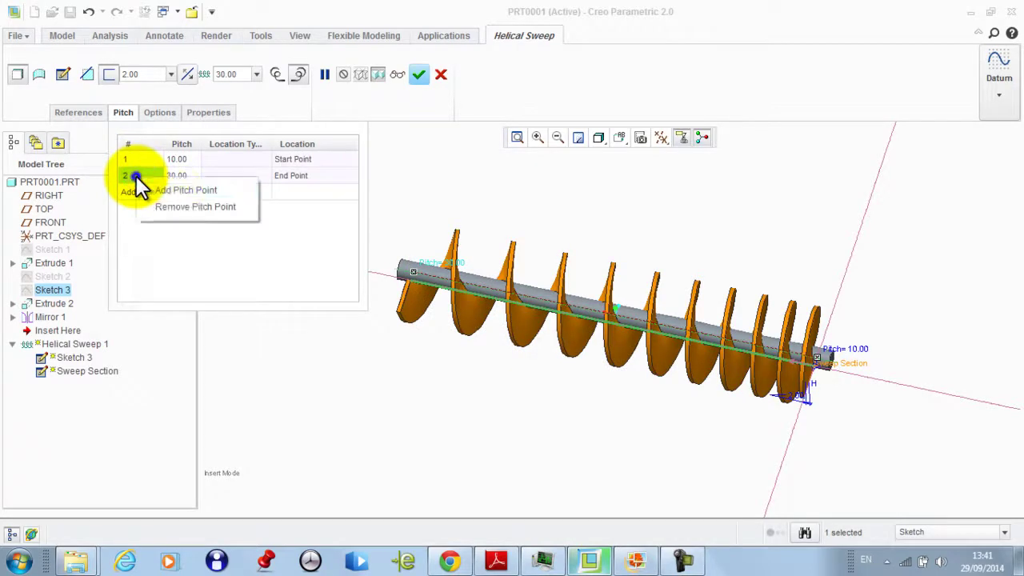
left_click(176, 205)
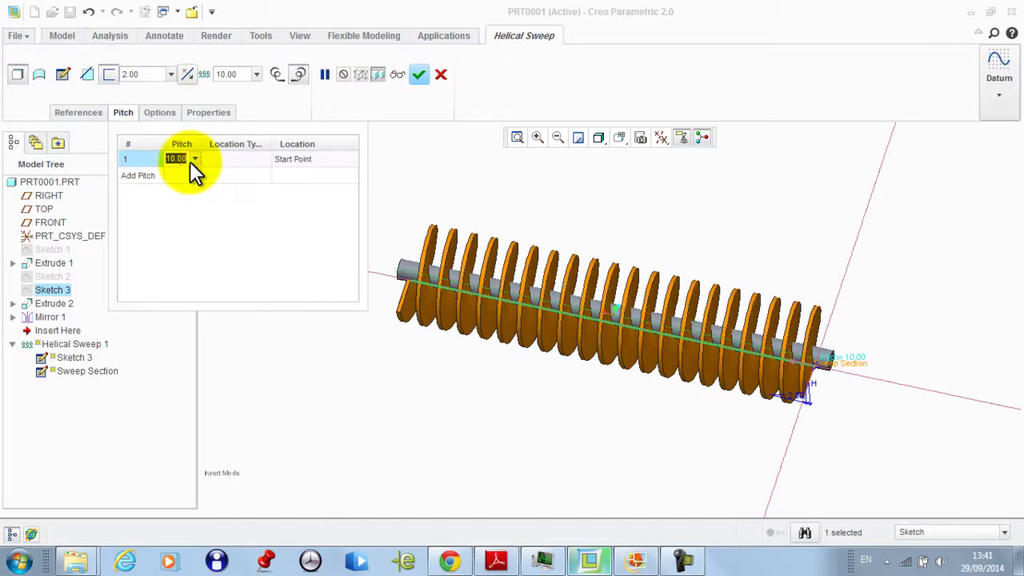
- Set the helical sweep's start-point pitch to 25 and complete the redefinition
type("25")
key("Return")
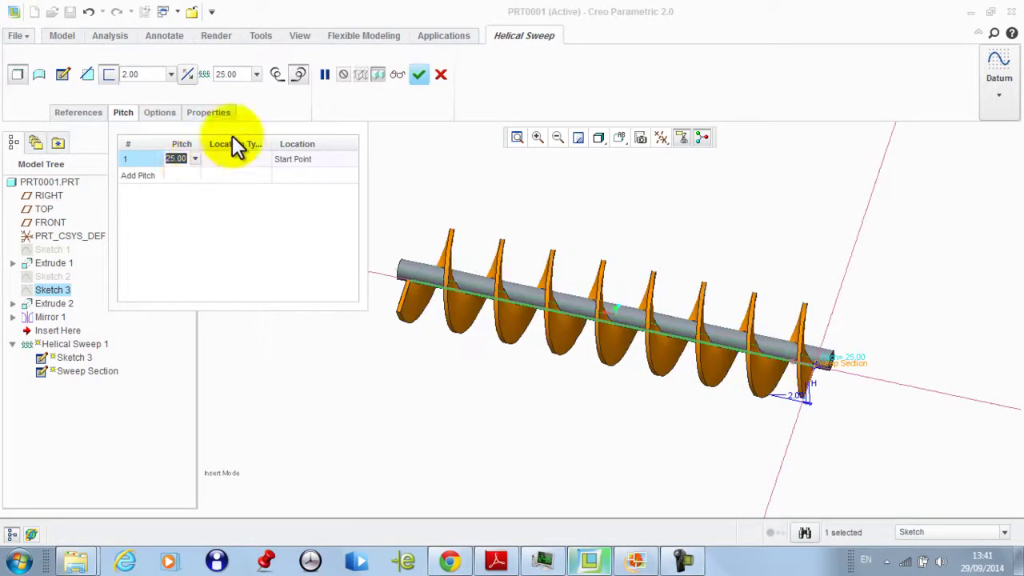
left_click(419, 77)
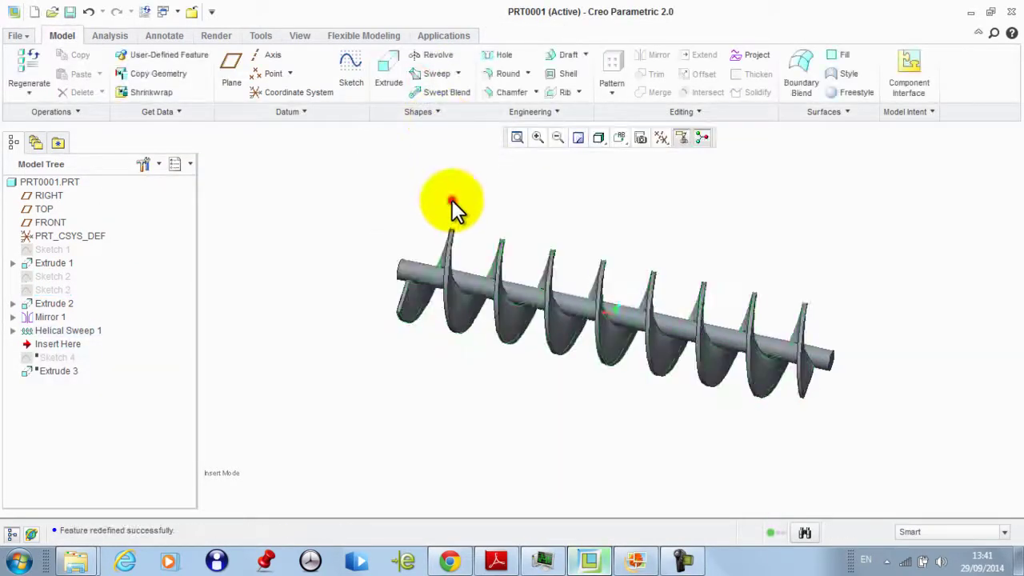
- Display all datums and start a sketch on the FRONT plane, with the view oriented square to the sketch
middle_click_drag(450, 206, 552, 296)
left_click(682, 138)
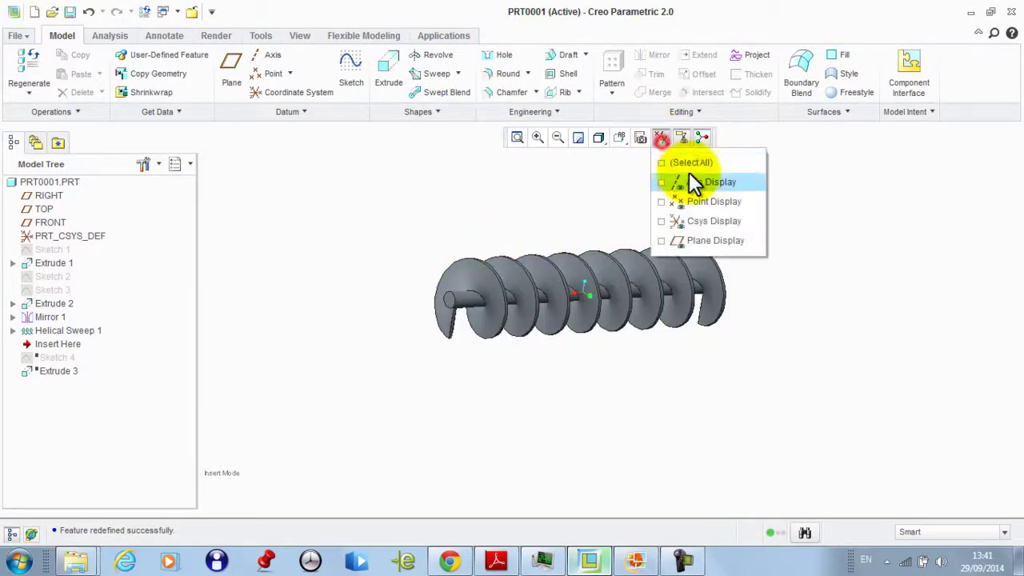
left_click(687, 163)
middle_click_drag(525, 178, 526, 268)
scroll(467, 323, "up", 3)
scroll(511, 276, "down", 2)
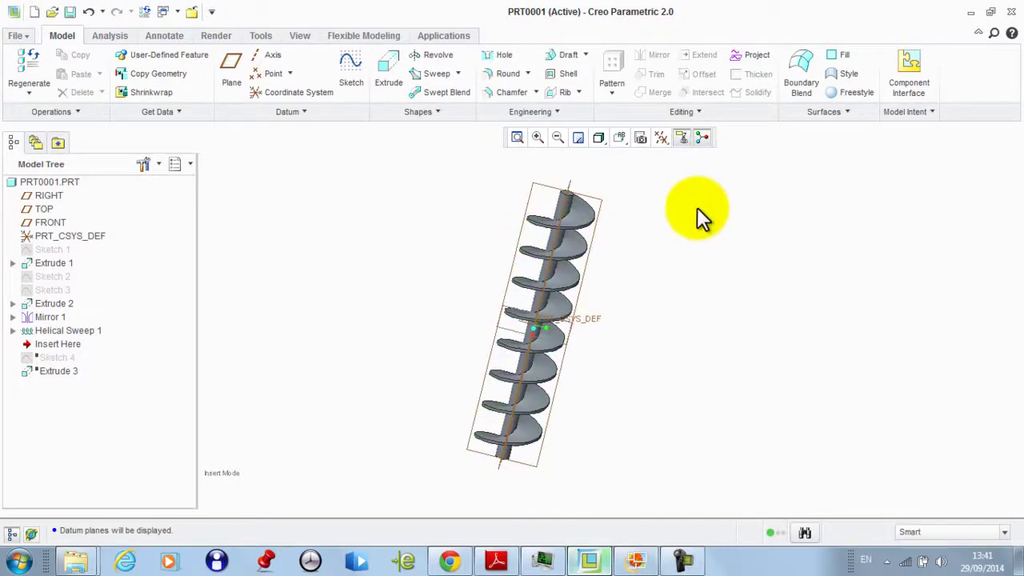
left_click(544, 186)
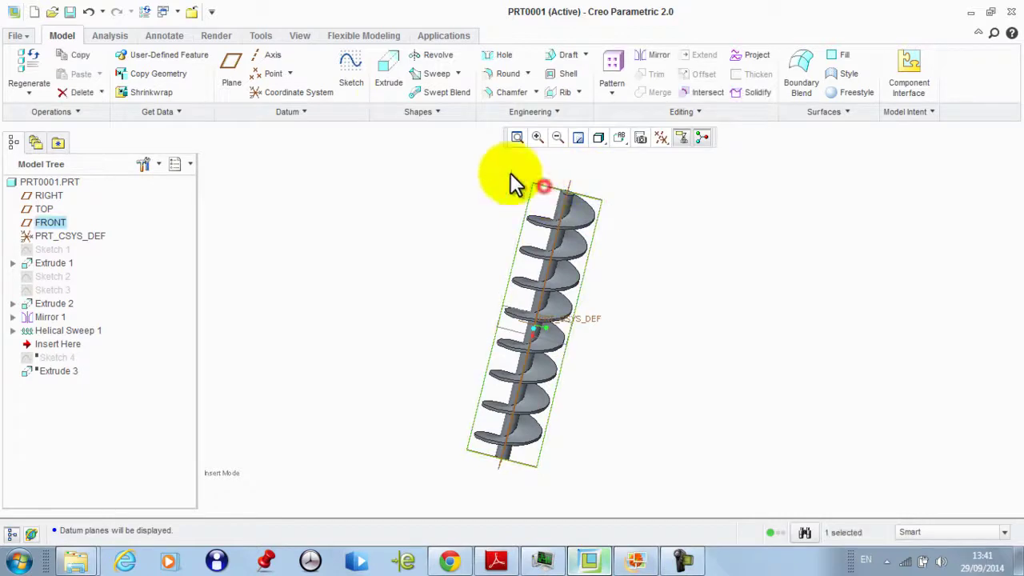
left_click(361, 77)
left_click(661, 137)
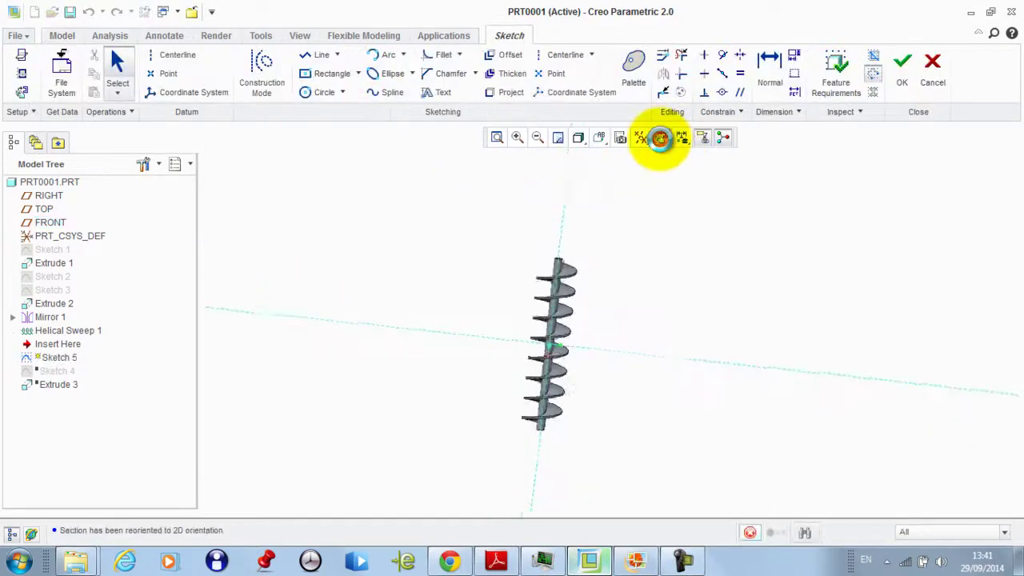
- Place a datum centerline along the shaft's axis and hide the datum display
left_click(177, 54)
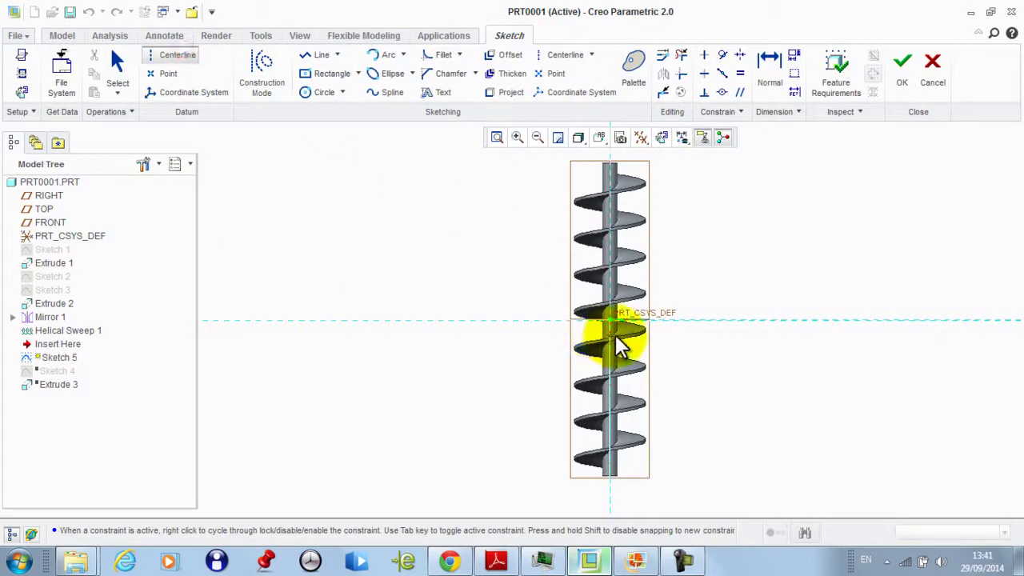
left_click(610, 346)
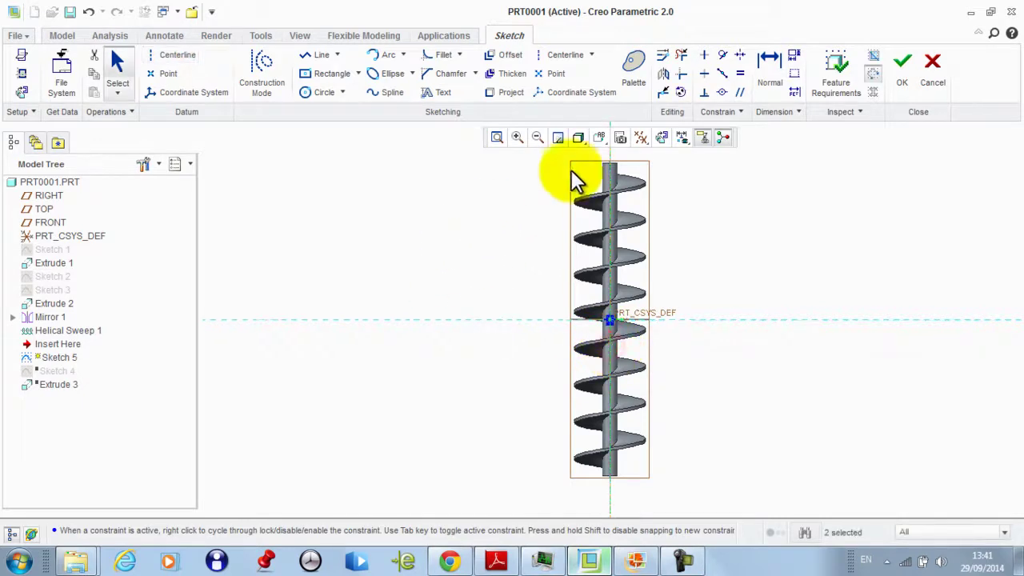
left_click(641, 138)
left_click(643, 162)
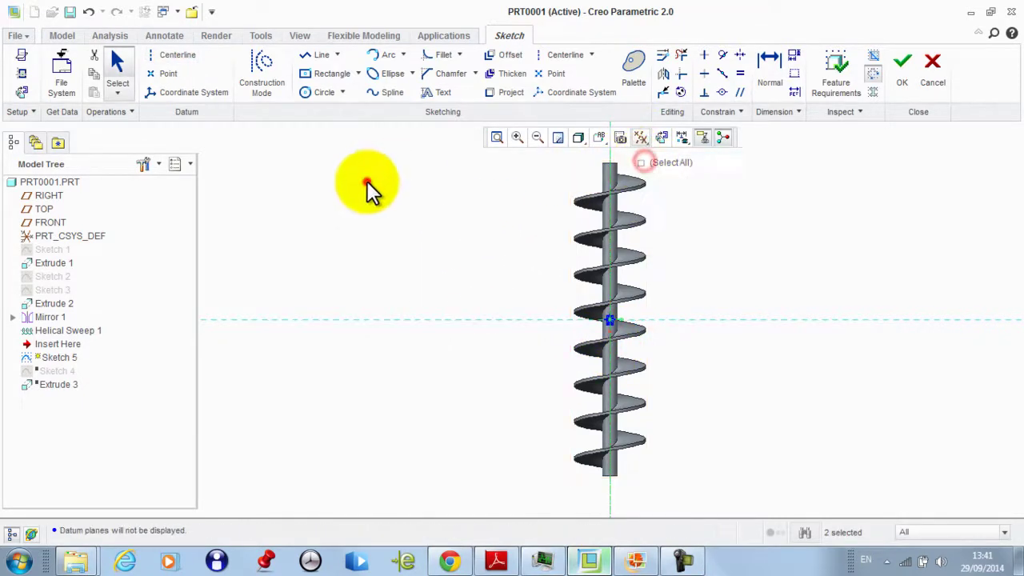
- Sketch a closed profile about 30 wide at the top, overlapping the flights, with a vertical inner edge about 126 long that slants towards the shaft's lower end
left_click(316, 54)
scroll(514, 376, "down", 5)
scroll(534, 403, "up", 3)
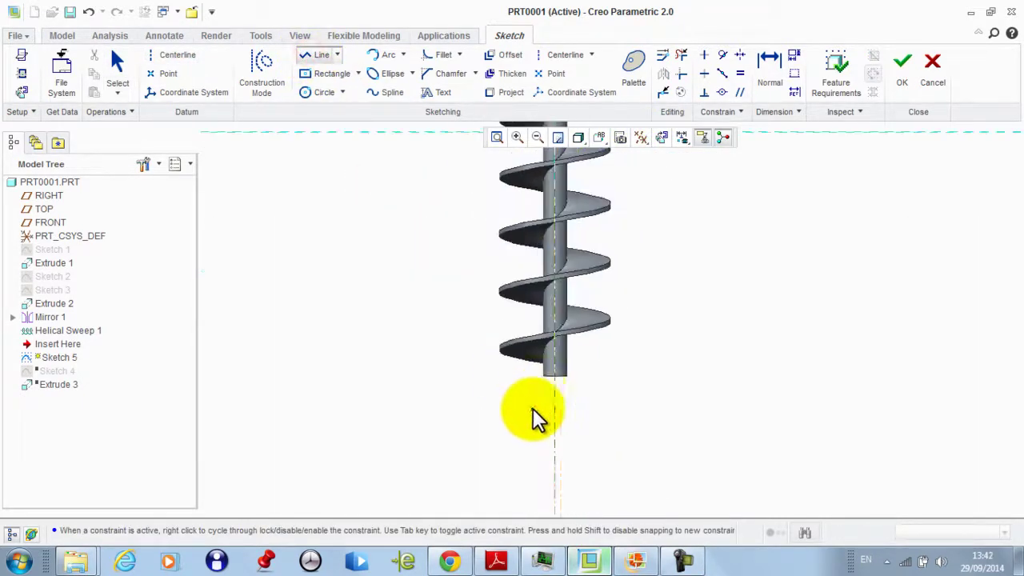
scroll(534, 376, "up", 4)
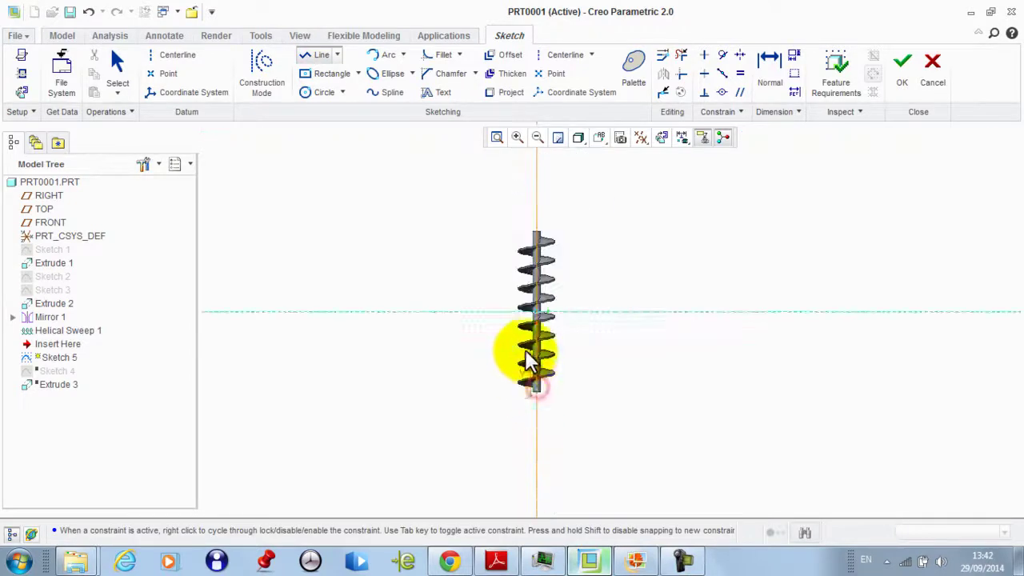
scroll(528, 352, "down", 3)
scroll(522, 400, "down", 3)
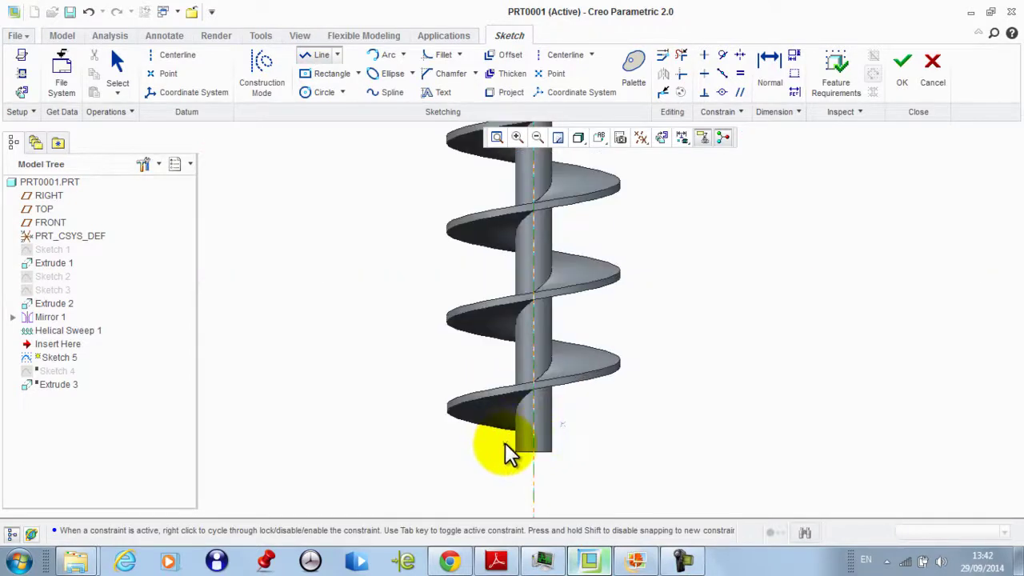
scroll(509, 460, "up", 4)
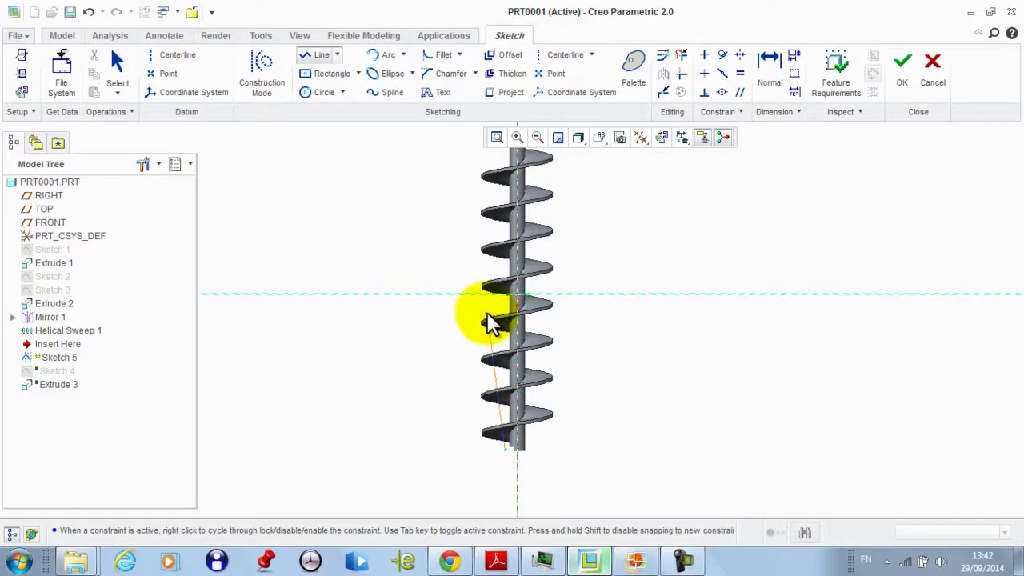
scroll(482, 216, "up", 3)
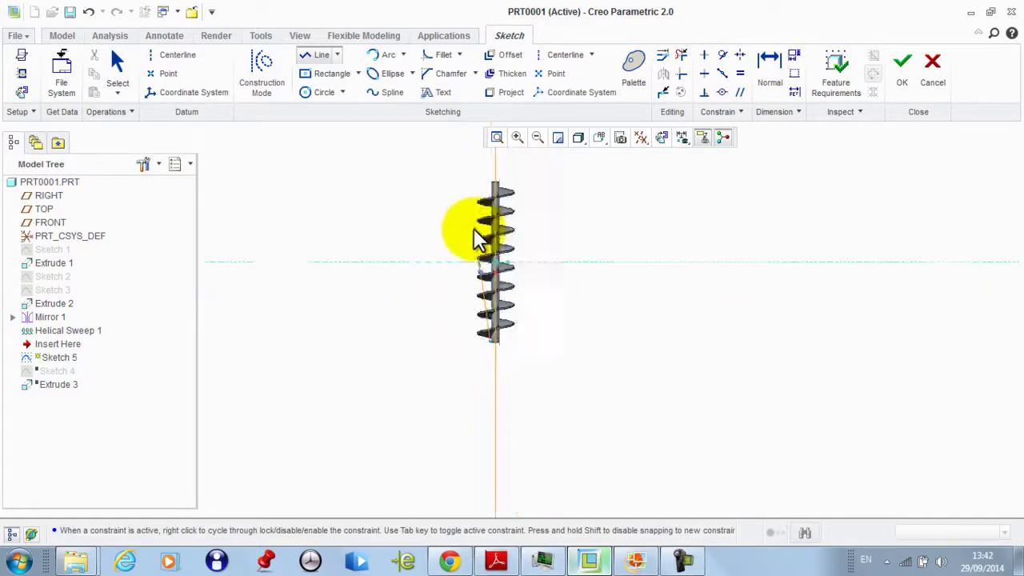
scroll(478, 204, "down", 2)
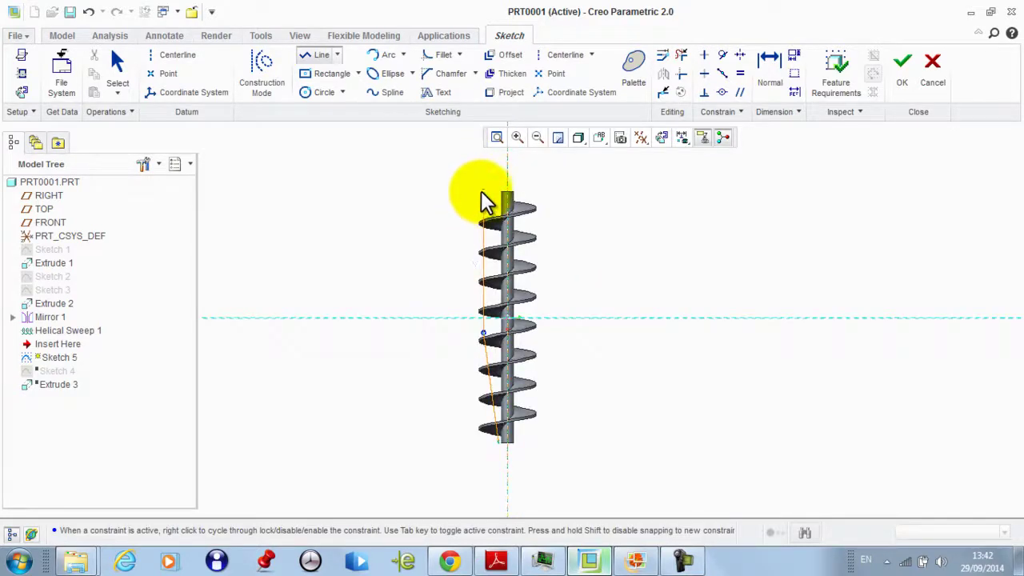
left_click(448, 186)
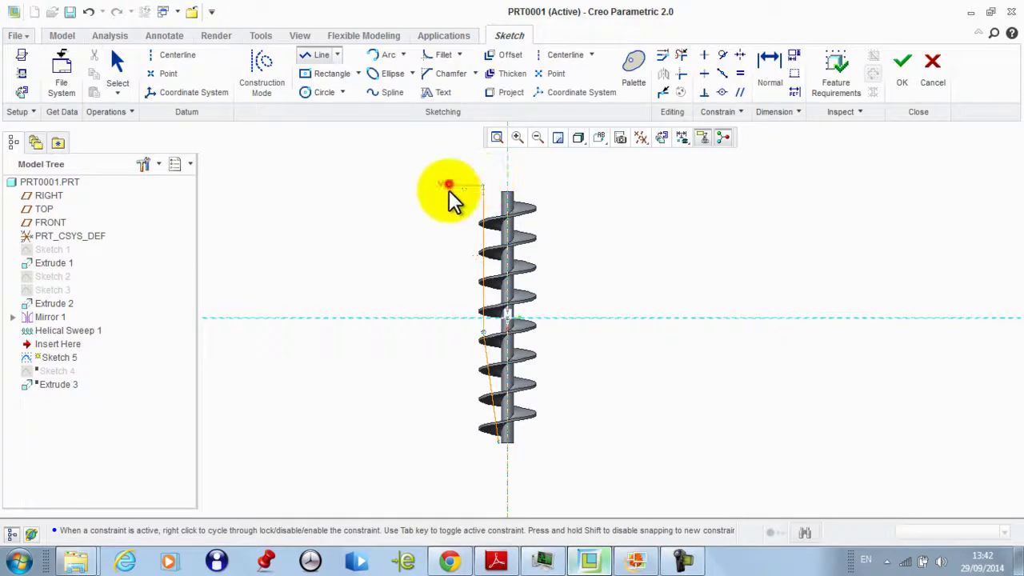
left_click(447, 442)
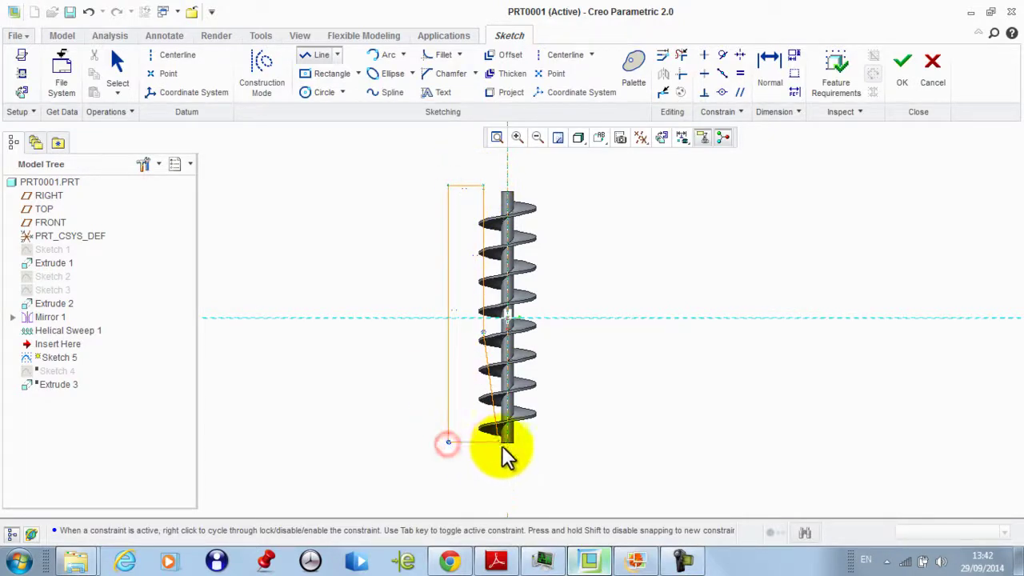
left_click(501, 445)
middle_click(628, 400)
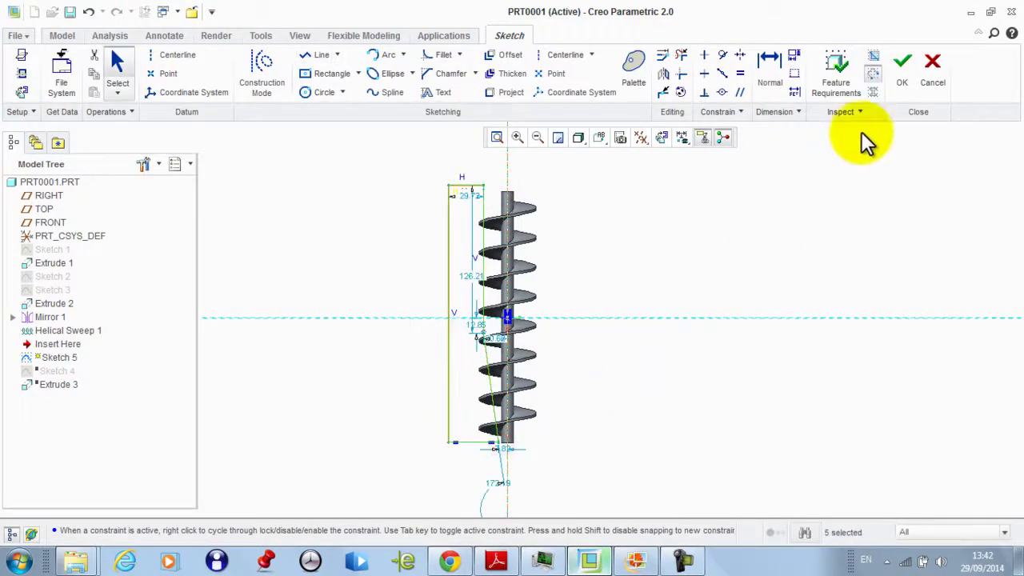
- Complete the sketch and revolve it 360 degrees about its centerline as a material-removing cut on the flights
left_click(890, 62)
left_click(436, 35)
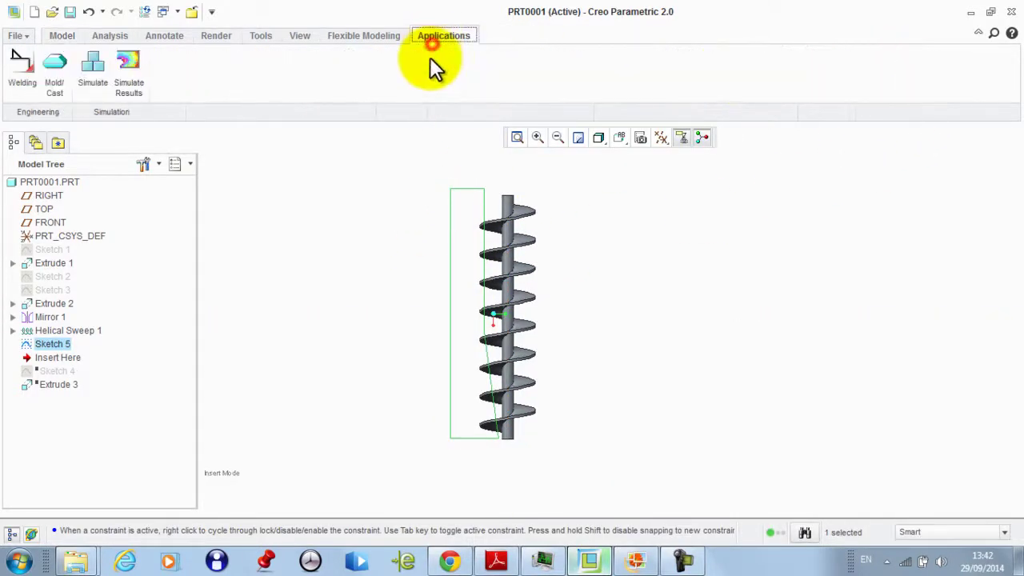
left_click(54, 35)
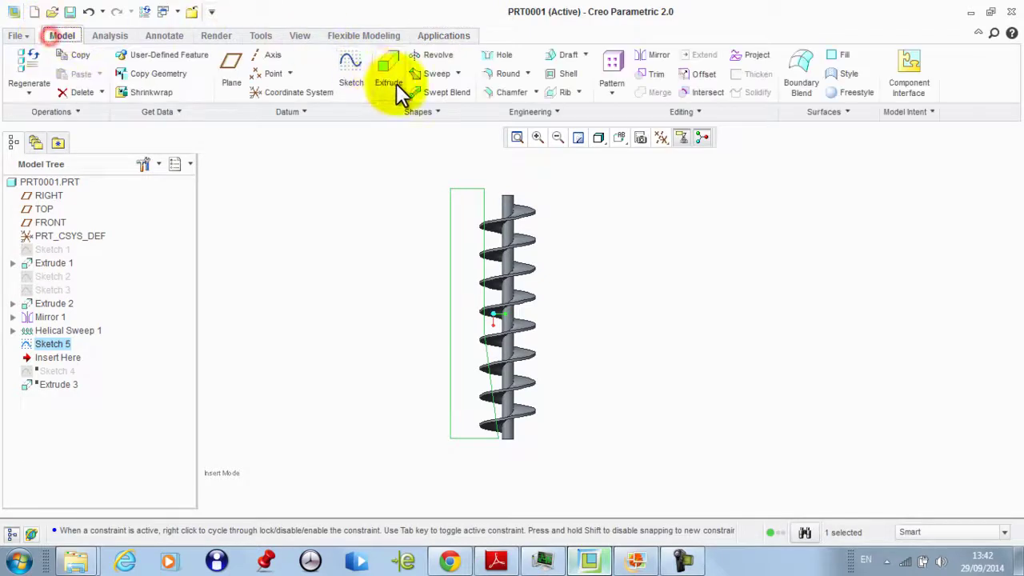
left_click(424, 56)
left_click(281, 75)
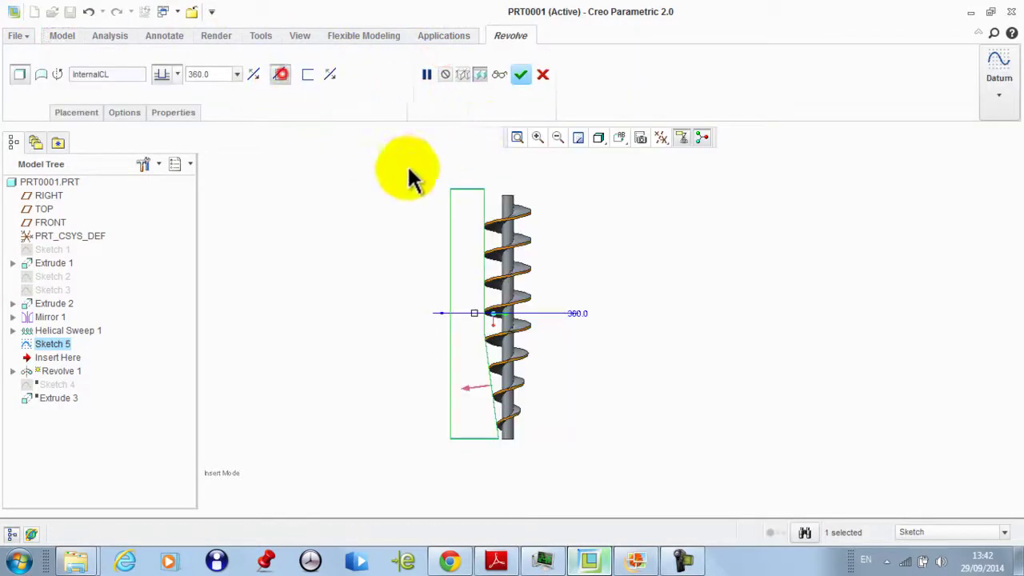
scroll(453, 170, "down", 2)
middle_click_drag(445, 172, 452, 170)
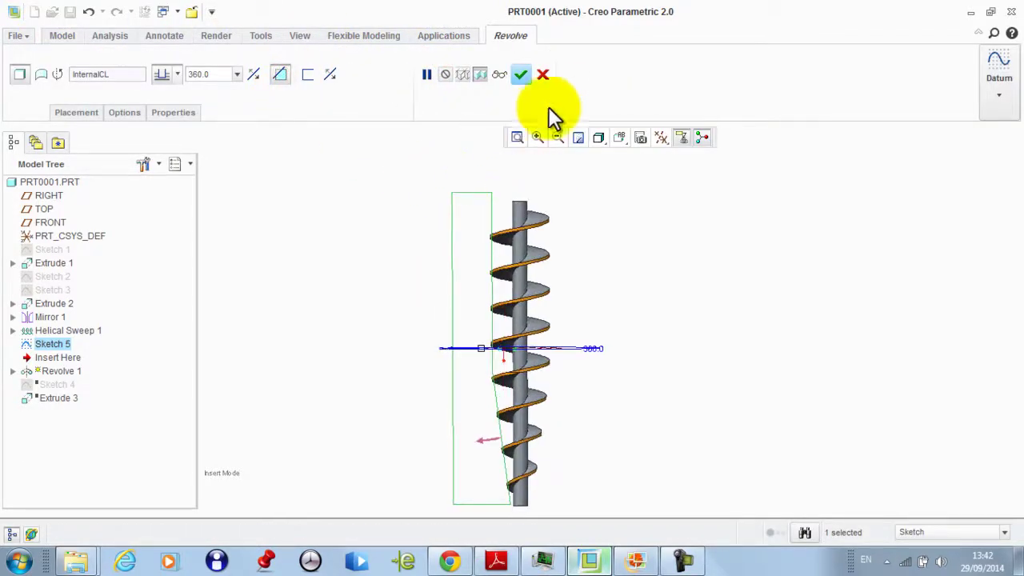
left_click(520, 74)
- Move the model's insertion point back to directly after the helical sweep, ahead of the revolved cut and its sketch
middle_click_drag(587, 235, 505, 186)
scroll(398, 299, "down", 3)
middle_click_drag(398, 289, 463, 366)
scroll(425, 292, "up", 3)
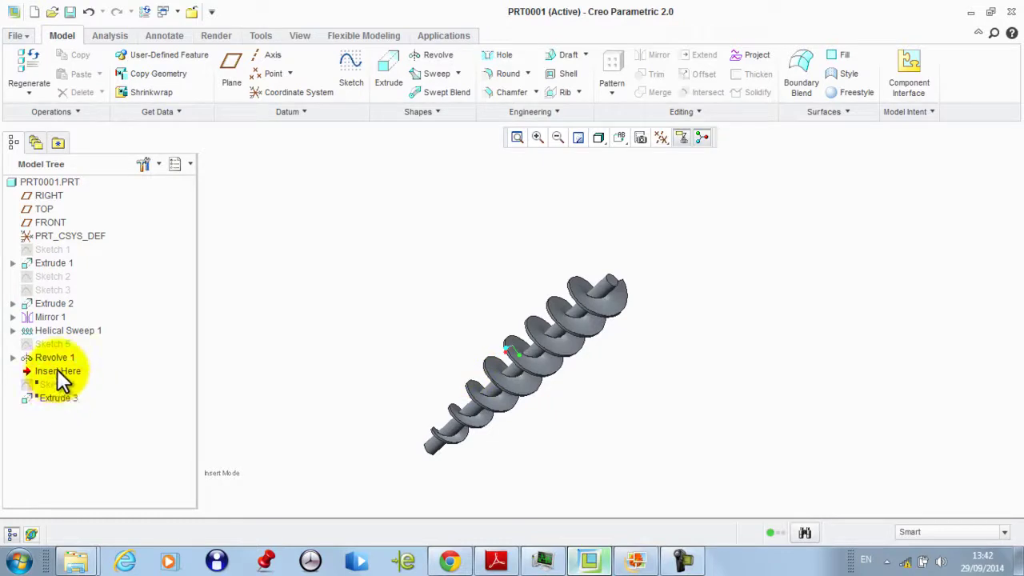
left_click_drag(57, 369, 63, 344)
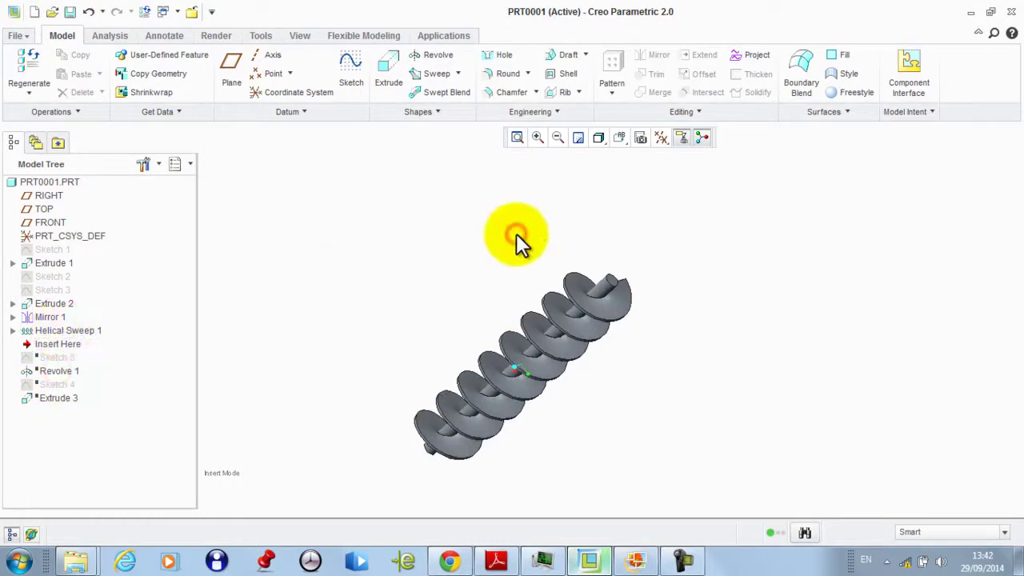
- Copy the lower outer edge chain of the helical flights and paste it as a composite curve of the Exact type
middle_click_drag(516, 236, 439, 179)
scroll(439, 178, "up", 3)
scroll(483, 372, "down", 4)
middle_click_drag(534, 341, 493, 341)
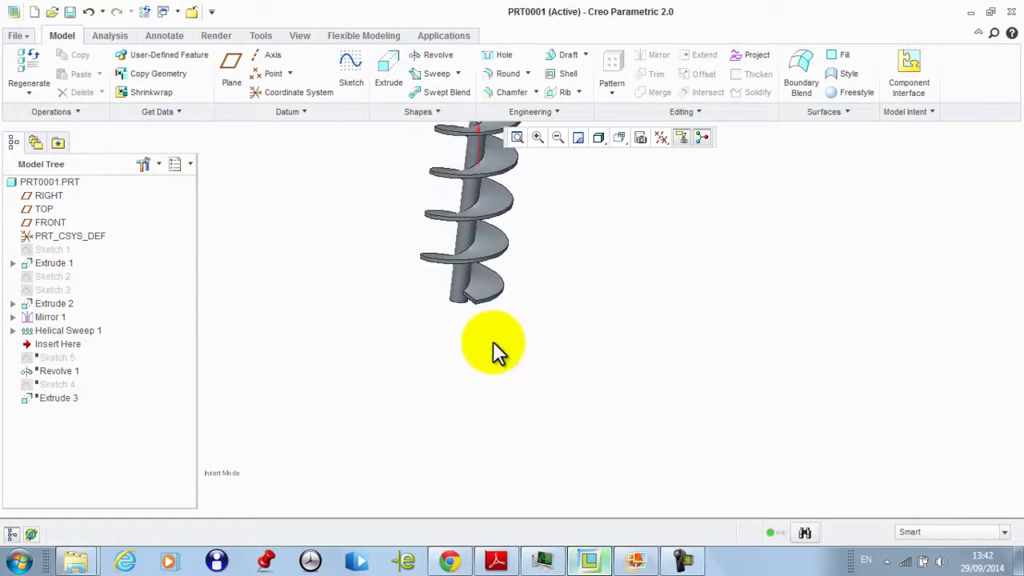
scroll(499, 297, "down", 3)
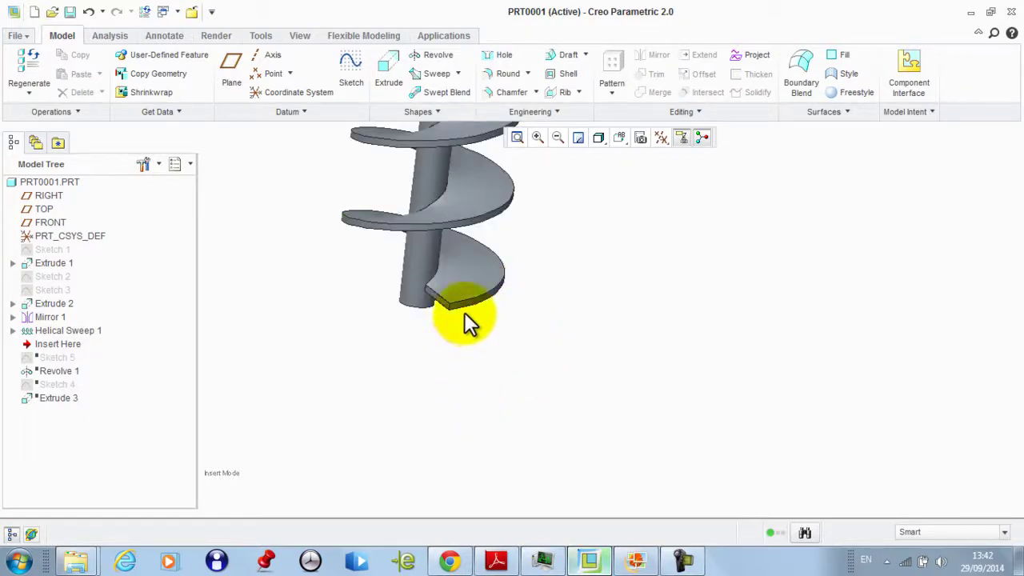
left_click(469, 306)
scroll(471, 336, "up", 3)
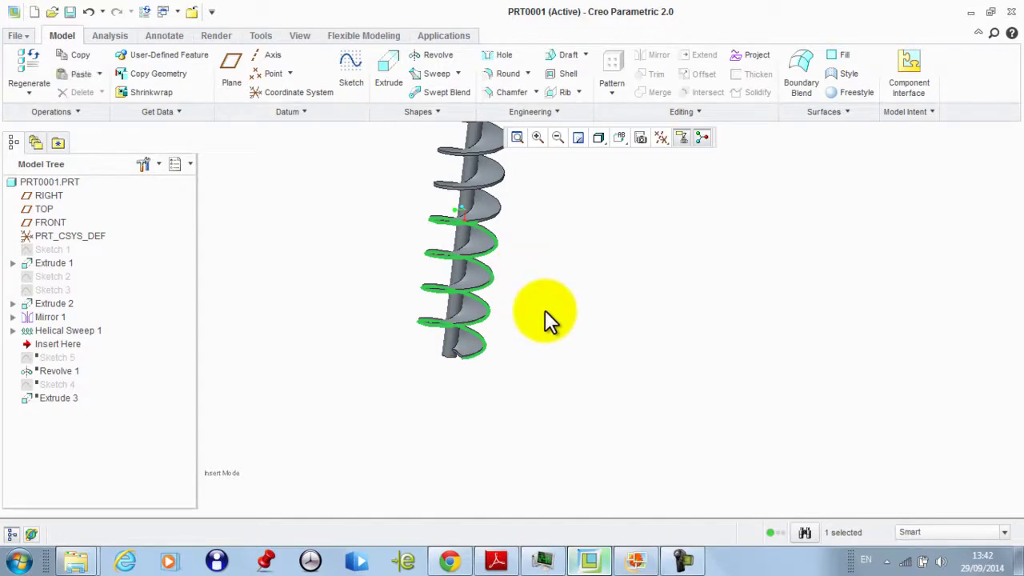
key("ctrl+v")
scroll(503, 264, "down", 4)
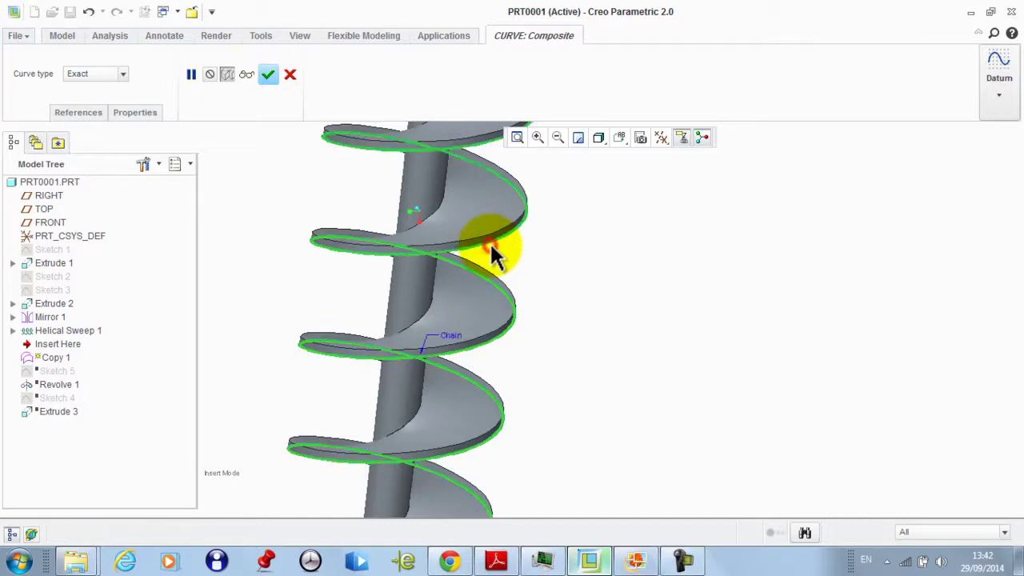
scroll(491, 256, "up", 6)
scroll(487, 212, "down", 3)
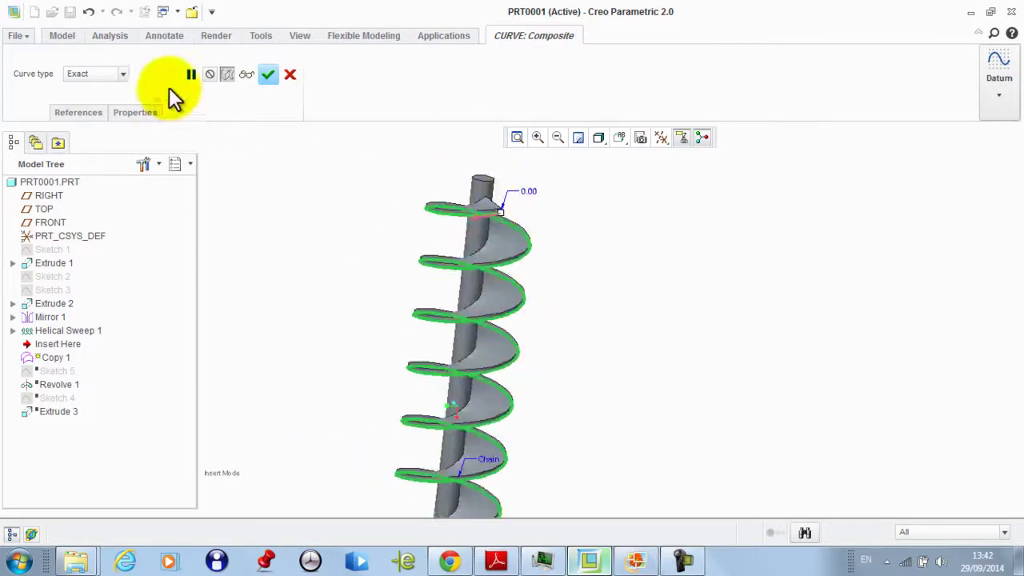
left_click(268, 74)
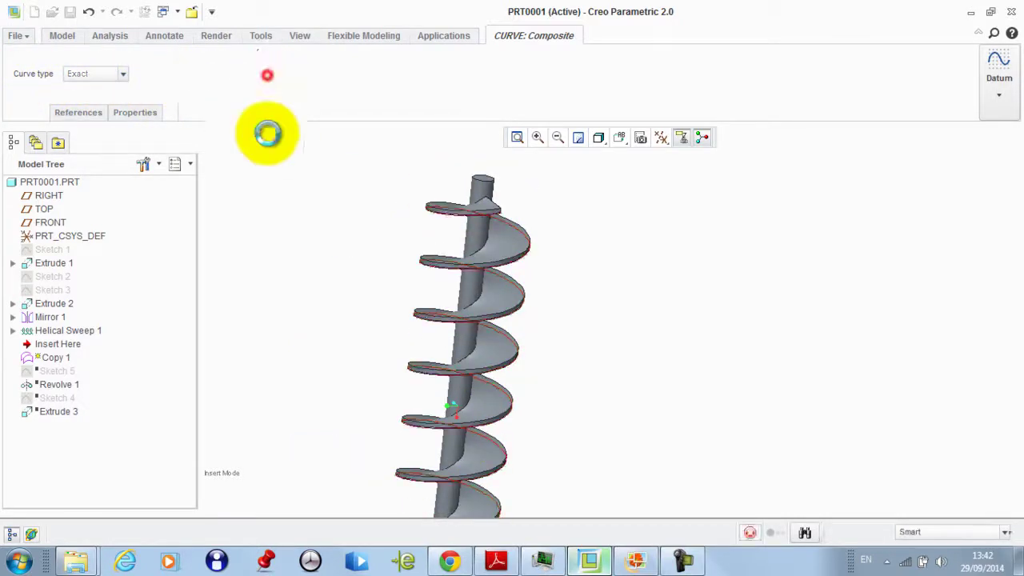
- Highlight the copied composite curve and examine how it runs along the flights
left_click(332, 322)
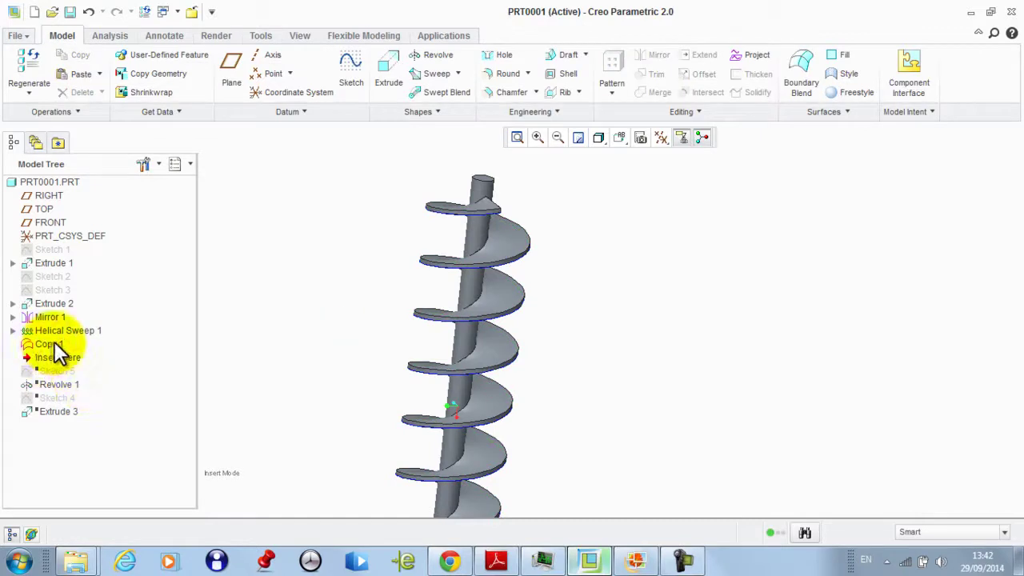
left_click(48, 345)
scroll(417, 230, "up", 5)
scroll(388, 252, "down", 4)
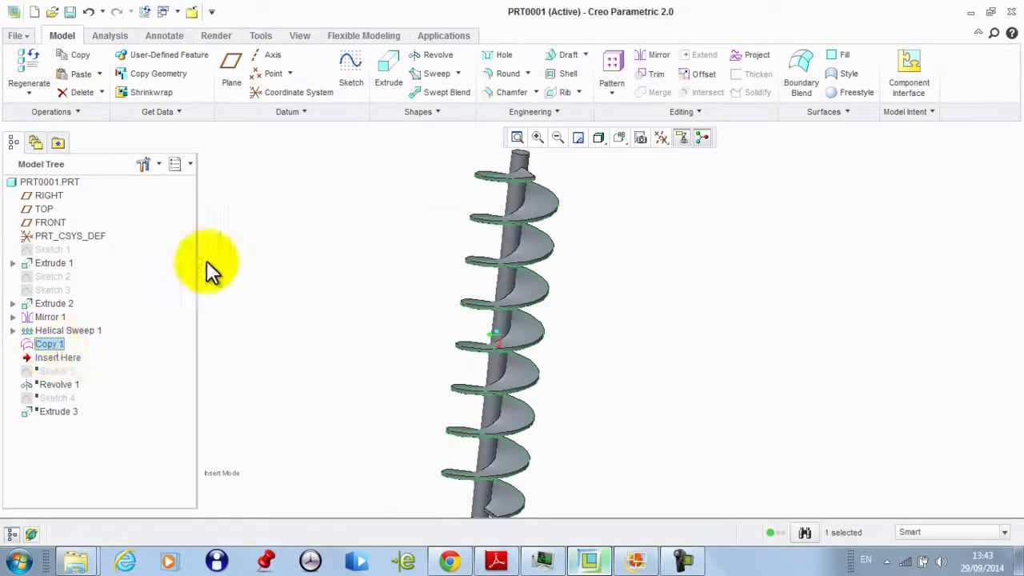
left_click(248, 242)
middle_click_drag(348, 216, 307, 204)
left_click(307, 204)
- Start a sketch on the flat end face of the topmost flight and orient the view square to it
scroll(390, 152, "down", 4)
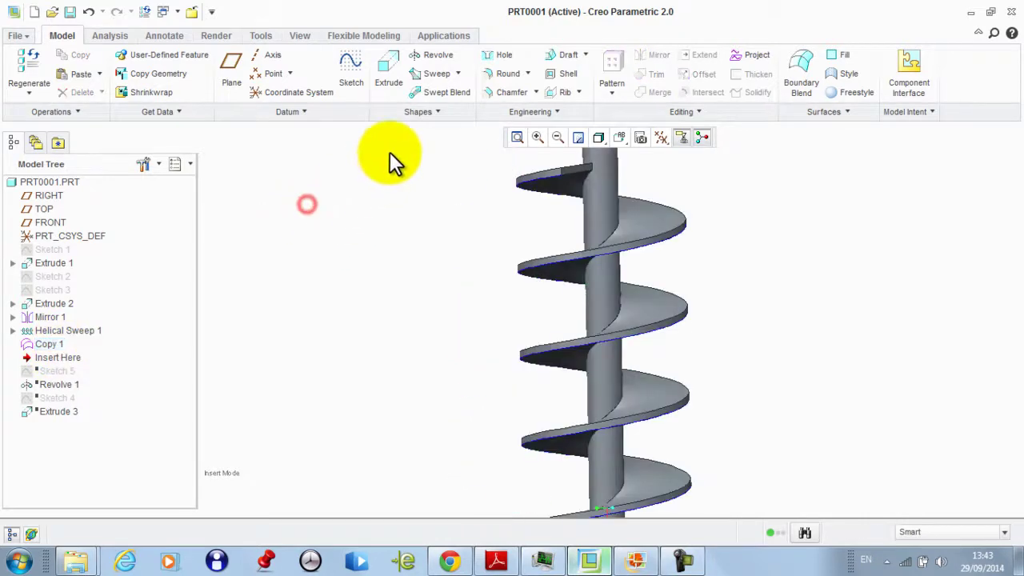
left_click(346, 70)
scroll(573, 168, "down", 1)
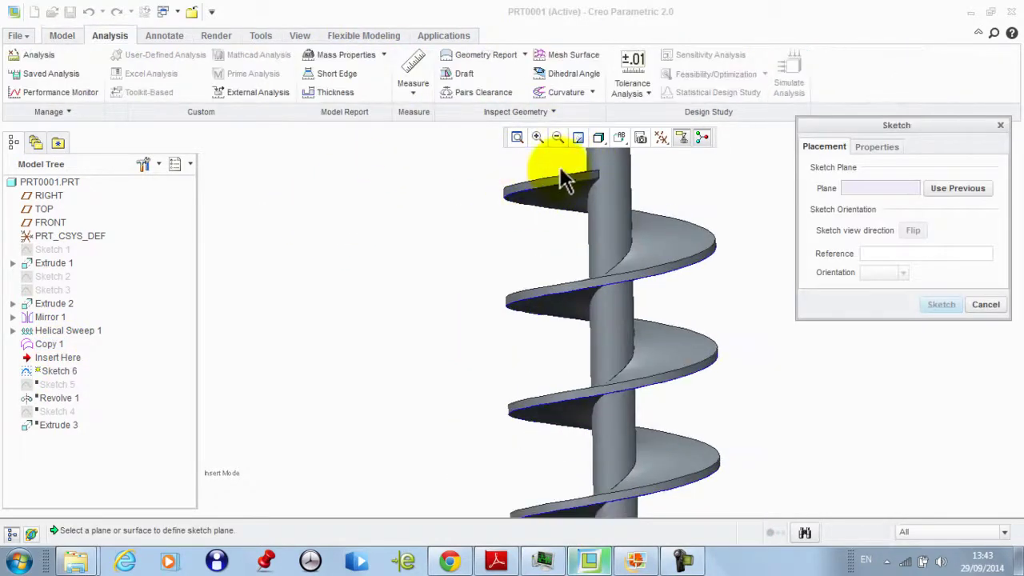
left_click(48, 36)
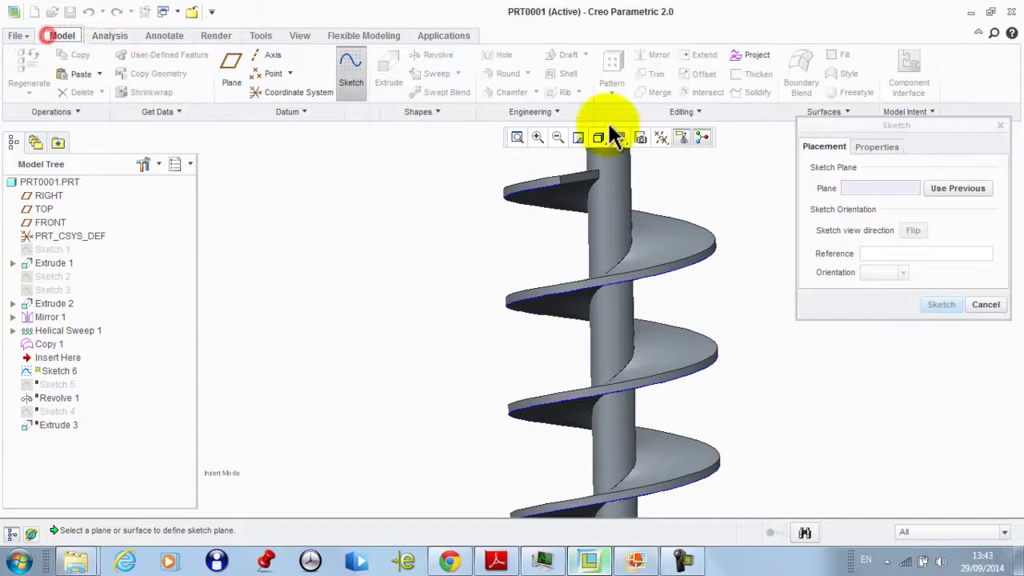
left_click(581, 176)
left_click(936, 305)
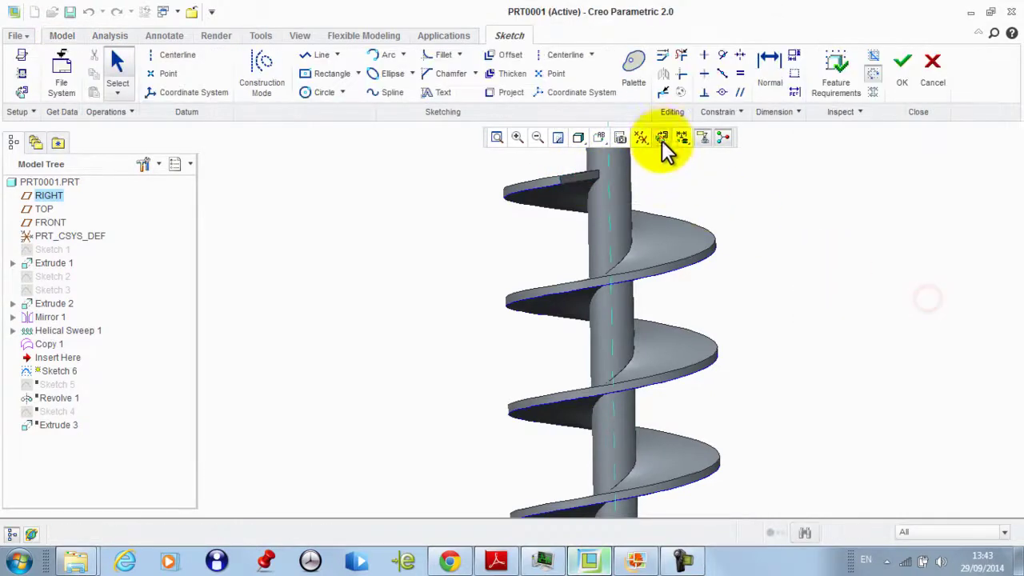
left_click(661, 137)
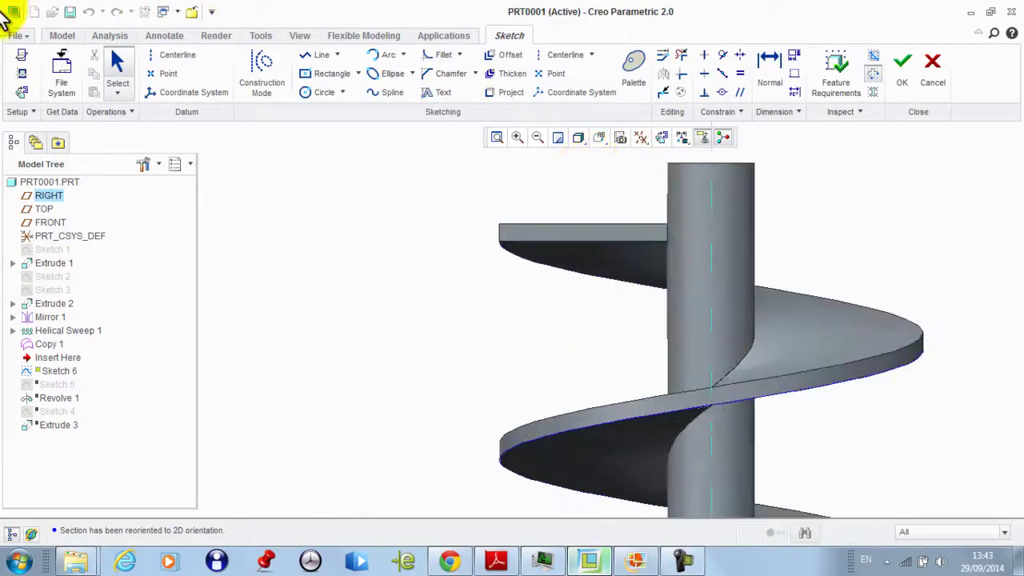
- Add the outer and lower edges of the topmost flight's end face as sketch references
left_click(23, 74)
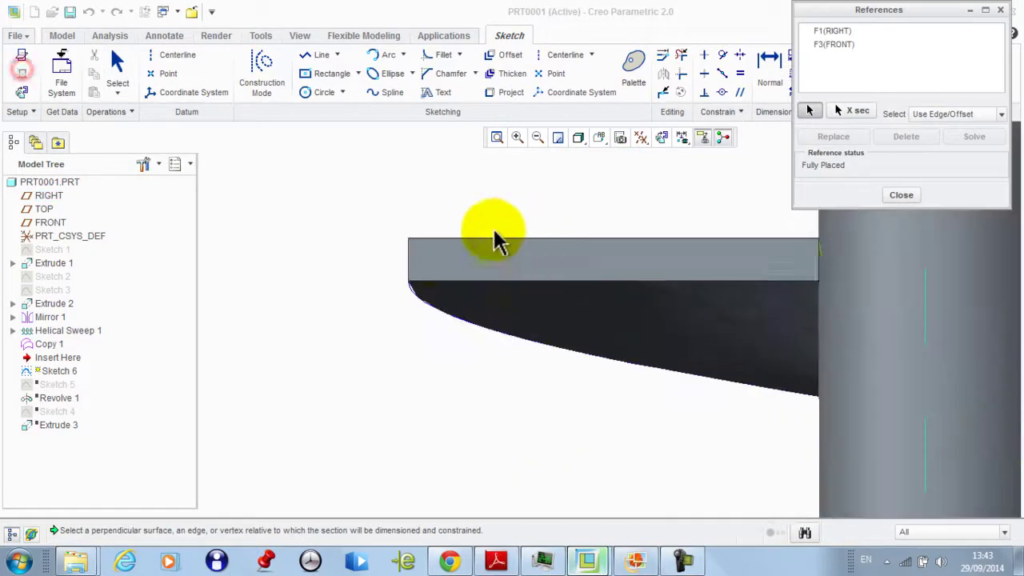
left_click(408, 256)
left_click(430, 283)
left_click(899, 196)
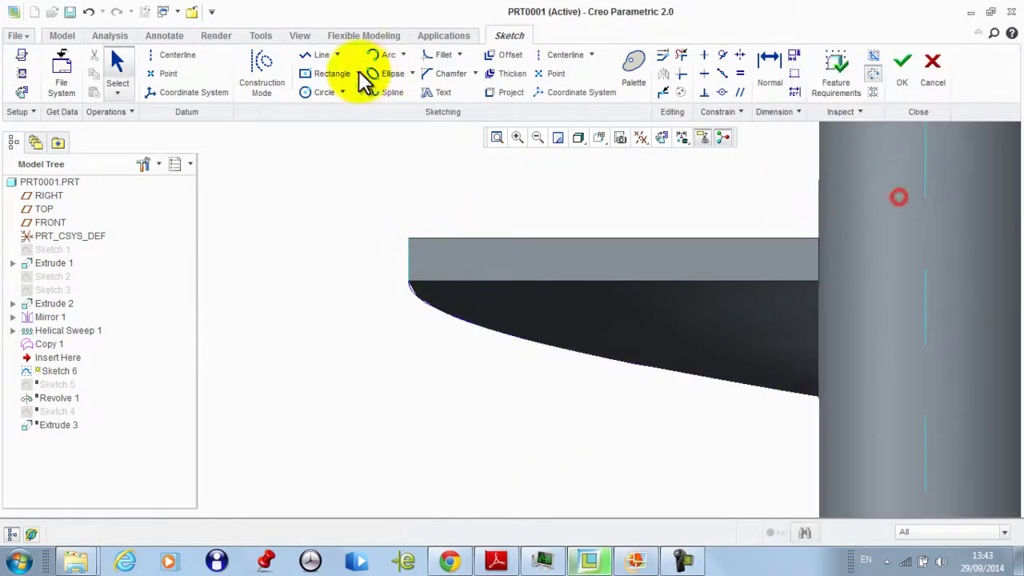
- Sketch a narrow center rectangle about 1.9 wide on the end face's lower outer corner and finish the sketch
left_click(326, 74)
left_click(411, 281)
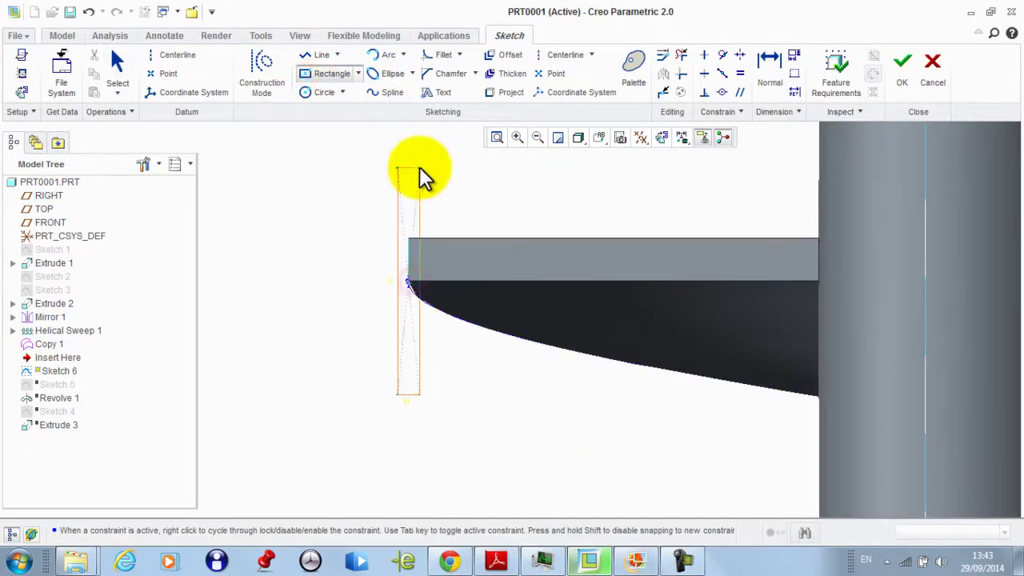
left_click(429, 157)
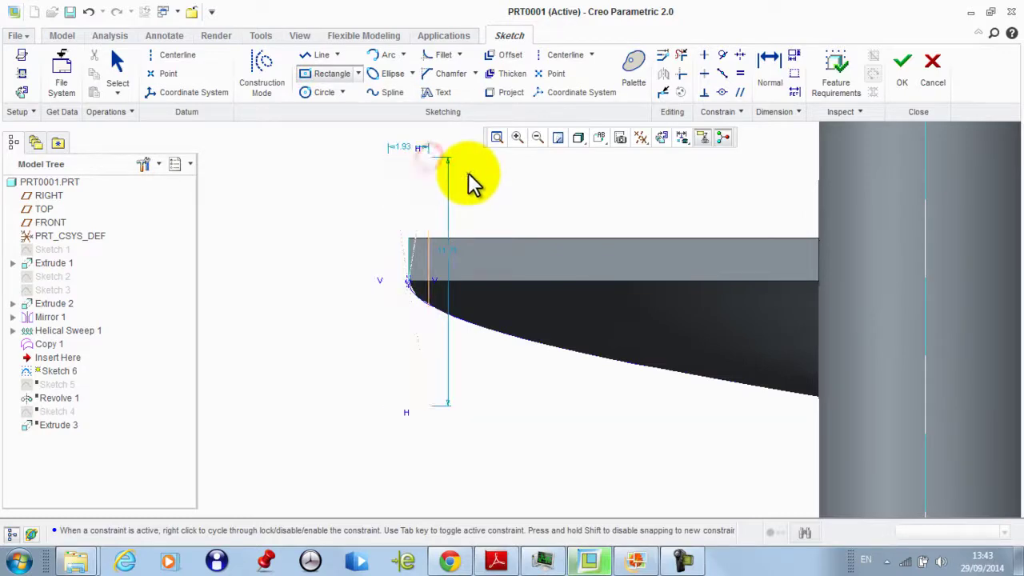
middle_click(468, 184)
left_click(901, 68)
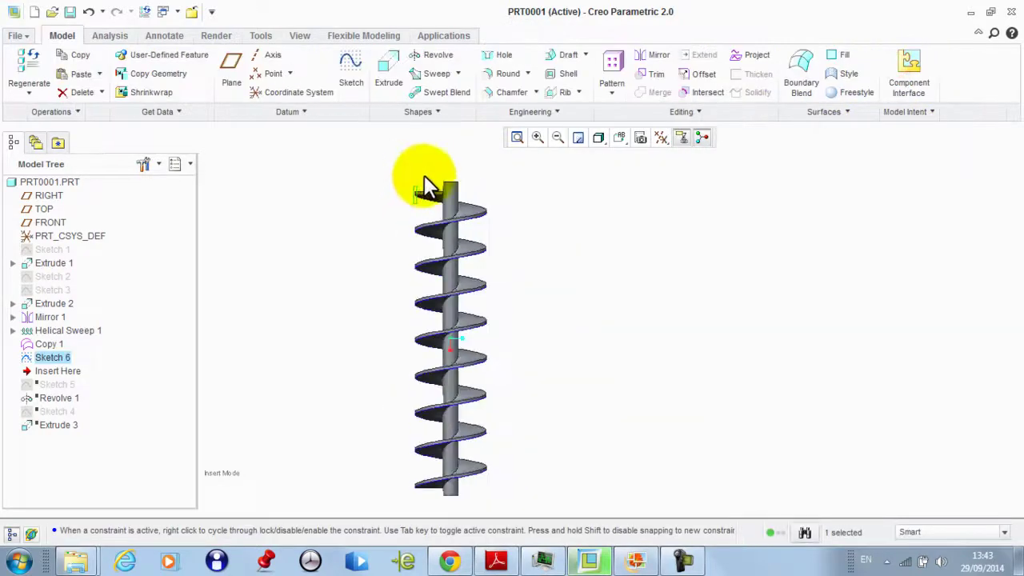
- Start a sketch on the flat end face of the lowest flight and orient the view square to it
scroll(472, 320, "down", 3)
mouse_move(395, 405)
middle_mouse_down()
mouse_move(567, 389)
mouse_move(439, 217)
middle_mouse_up()
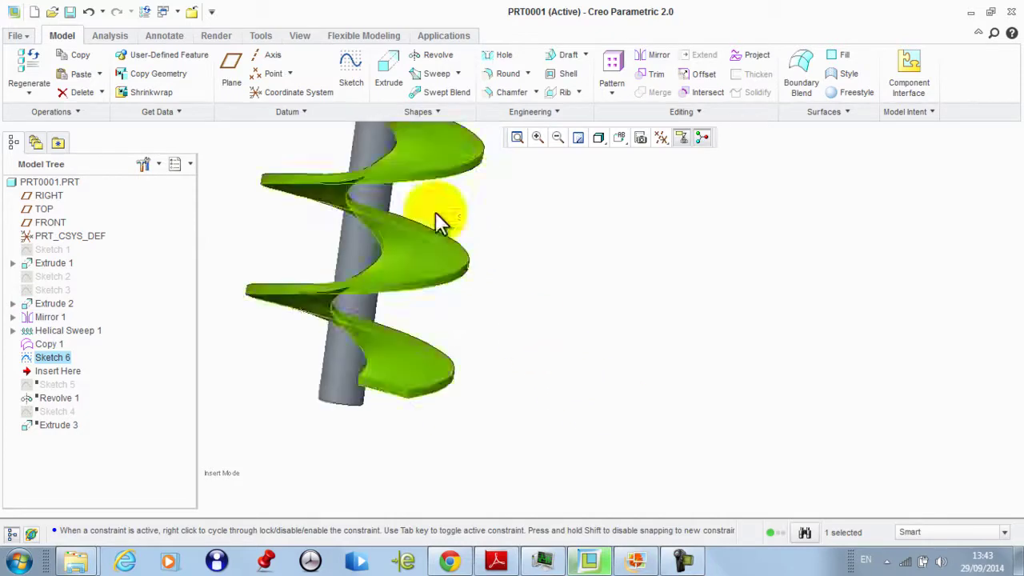
left_click(351, 72)
scroll(393, 363, "down", 3)
left_click(393, 363)
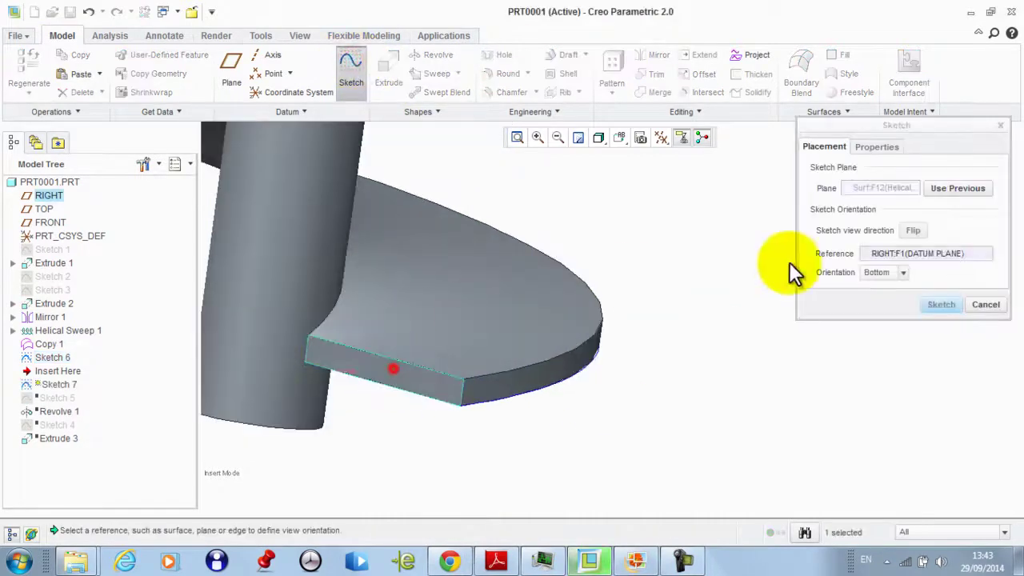
left_click(942, 305)
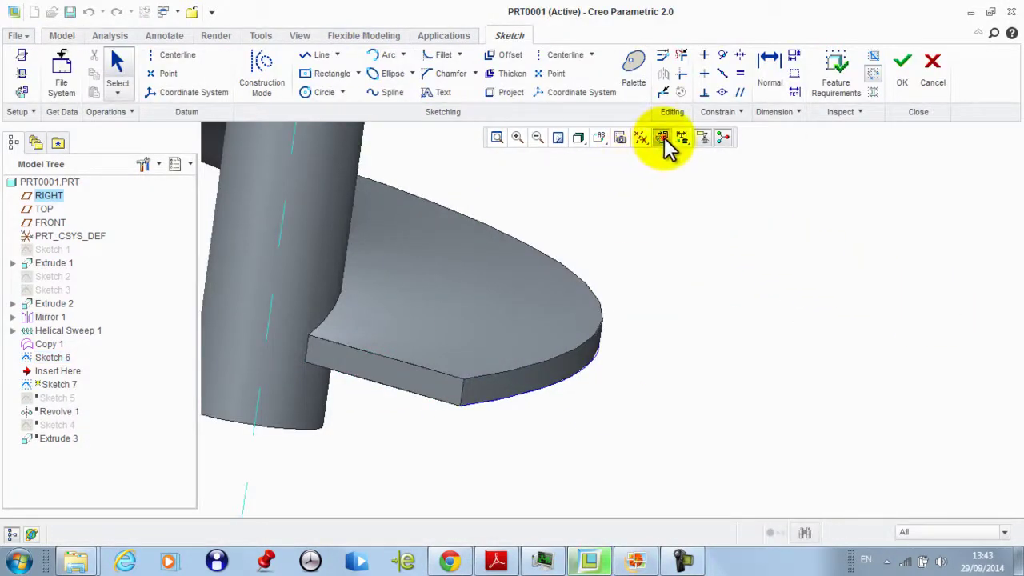
left_click(661, 138)
scroll(647, 475, "down", 5)
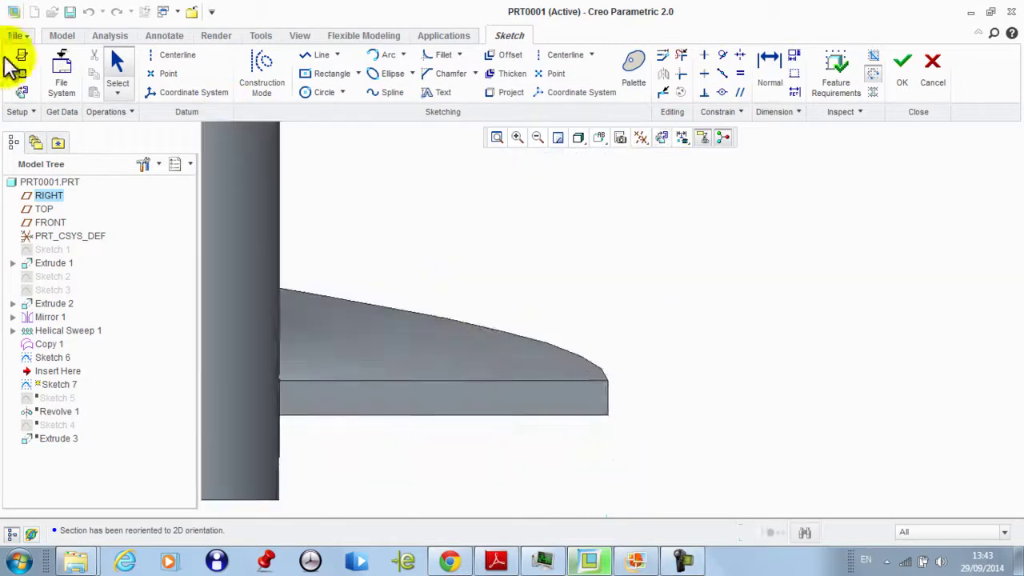
- Add the lower and outer edges of the lowest flight's end face as sketch references
left_click(21, 72)
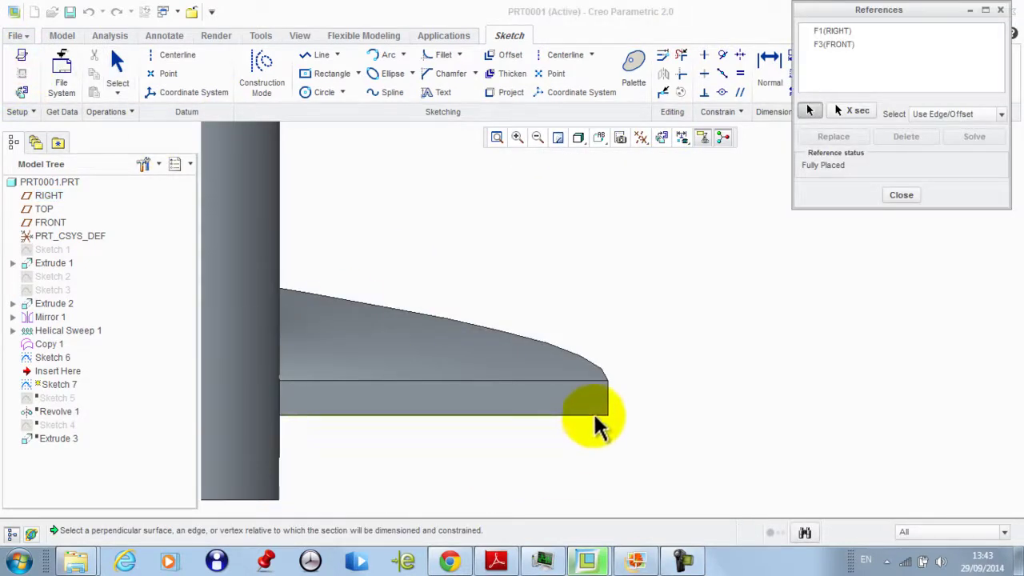
left_click(592, 414)
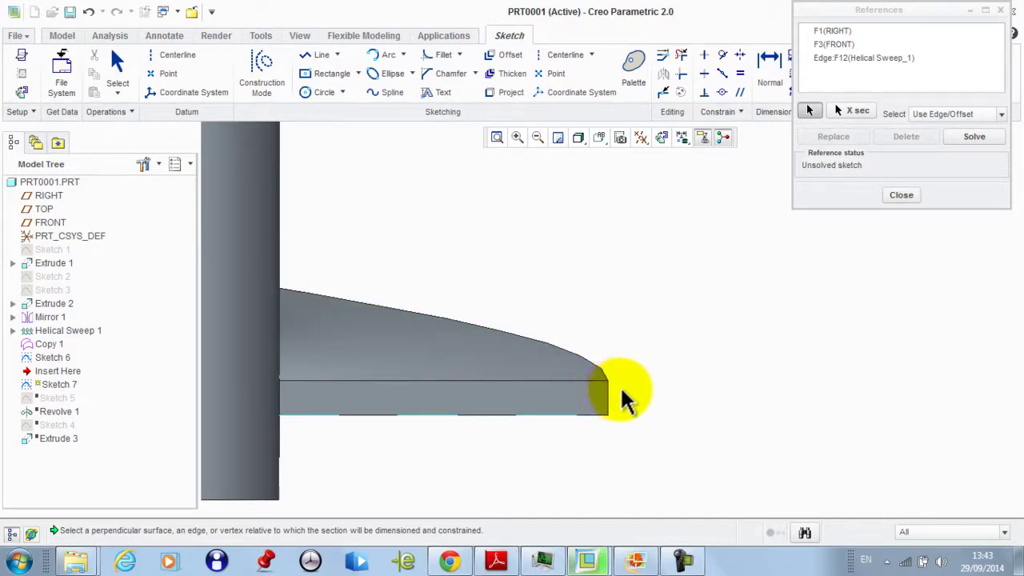
left_click(609, 402)
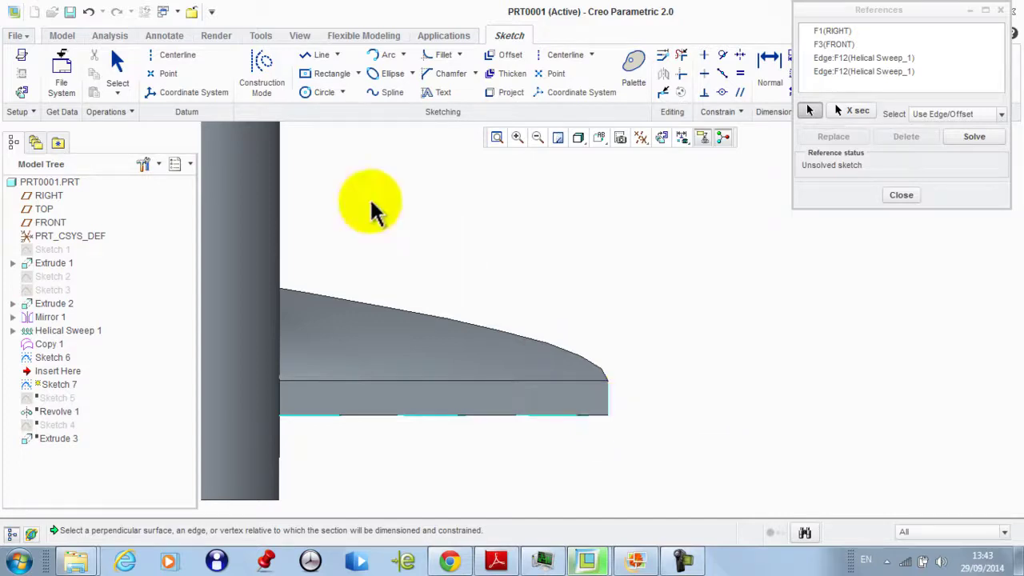
- Sketch a center rectangle about 27.6 wide on the lowest flight's lower outer corner and finish the sketch
left_click(327, 74)
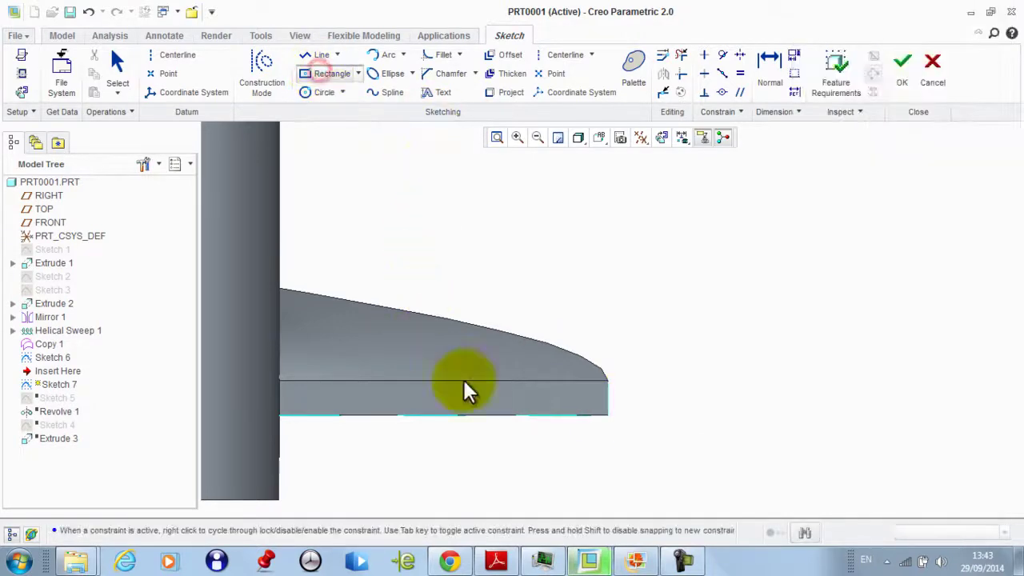
left_click(608, 421)
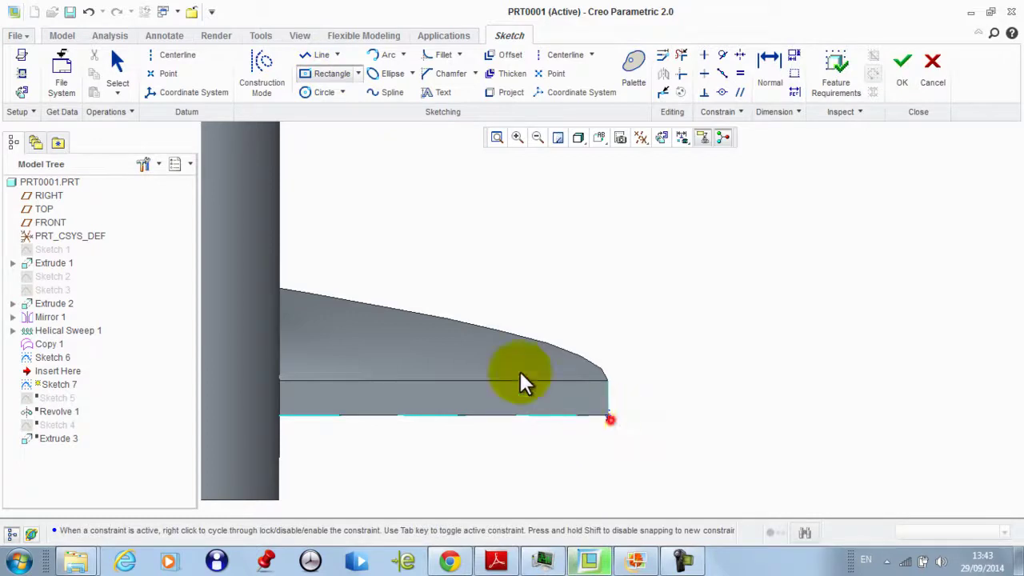
left_click(373, 243)
middle_click(486, 199)
scroll(486, 198, "down", 5)
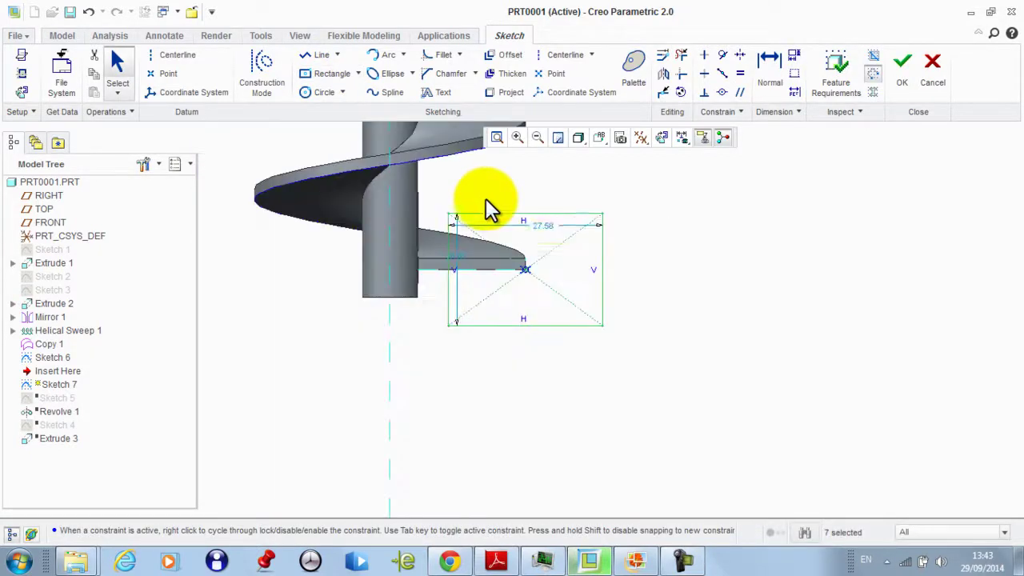
left_click(908, 76)
scroll(457, 411, "down", 5)
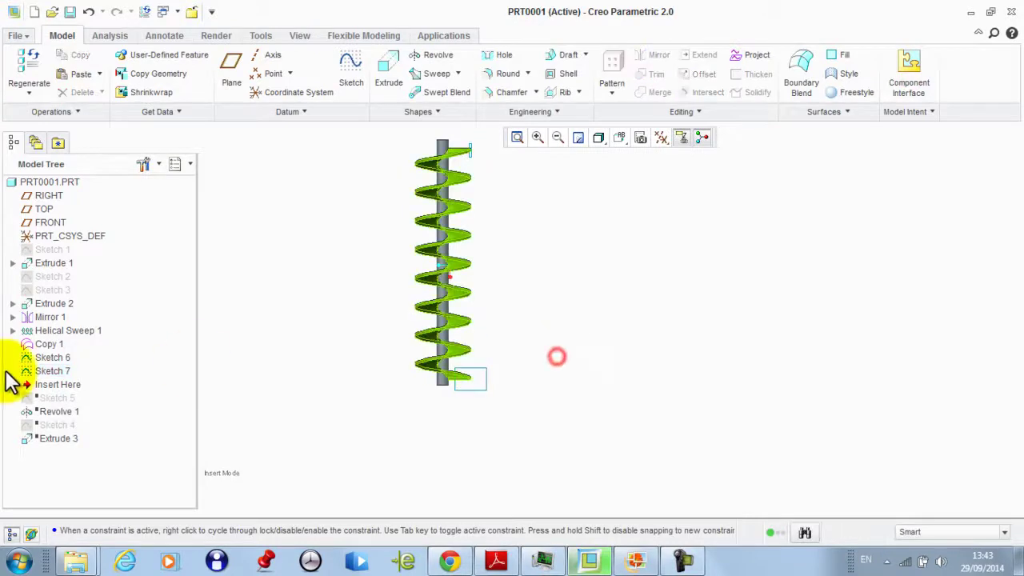
- Start a Swept Blend along the copied composite curve with Selected Sections, using the narrow rectangle at the topmost flight as the first section
left_click(49, 346)
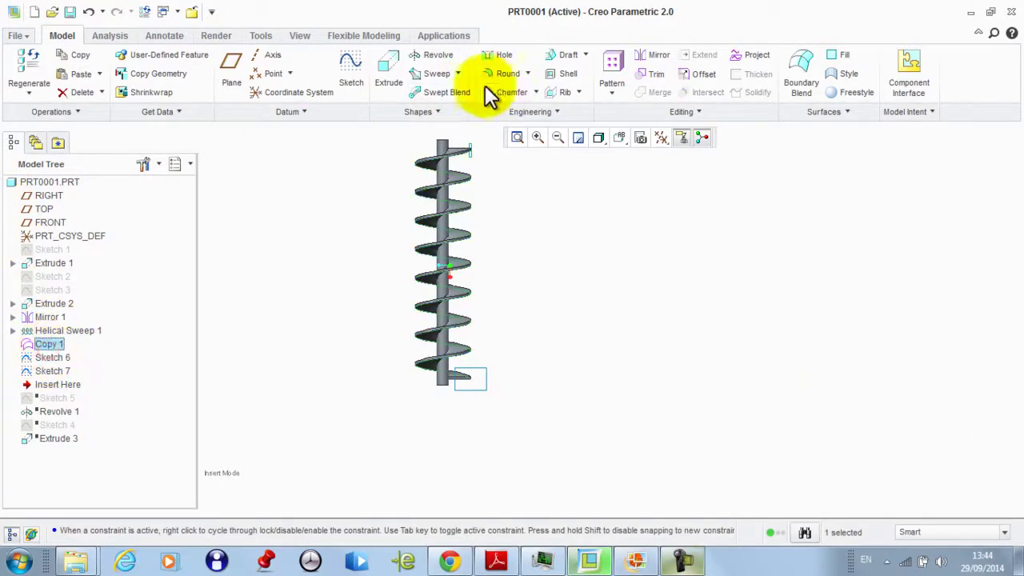
left_click(432, 91)
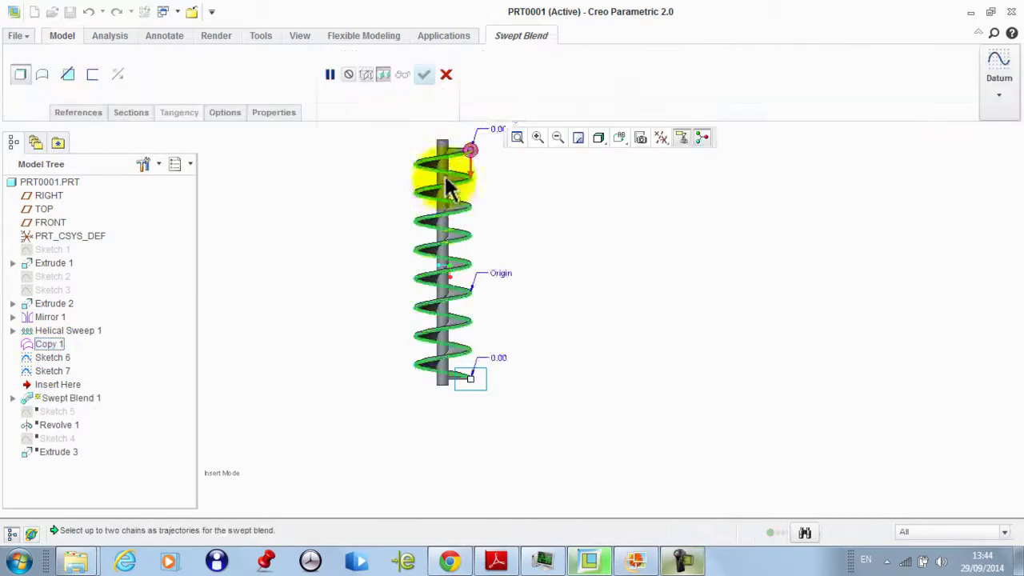
left_click(69, 116)
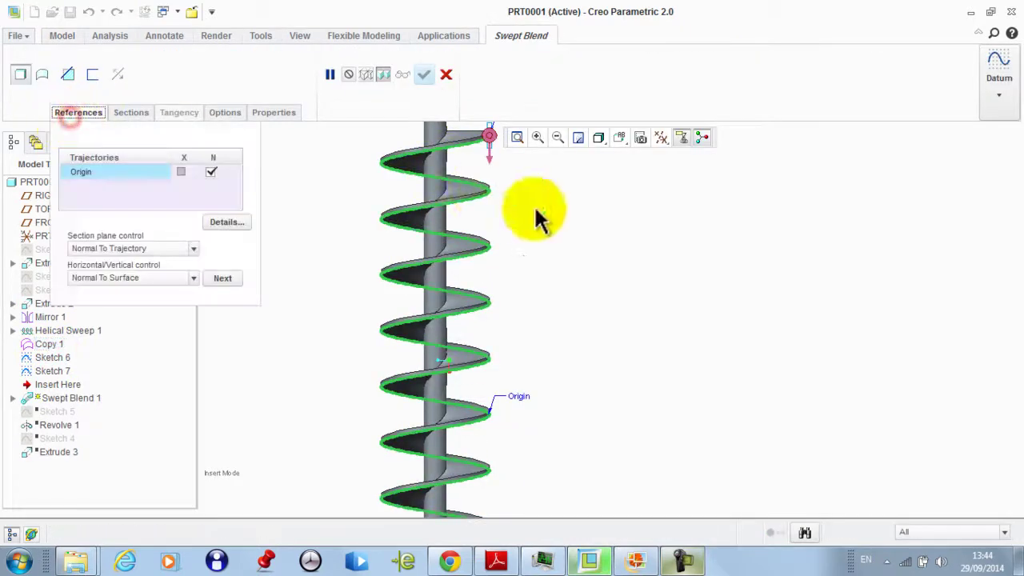
left_click(129, 115)
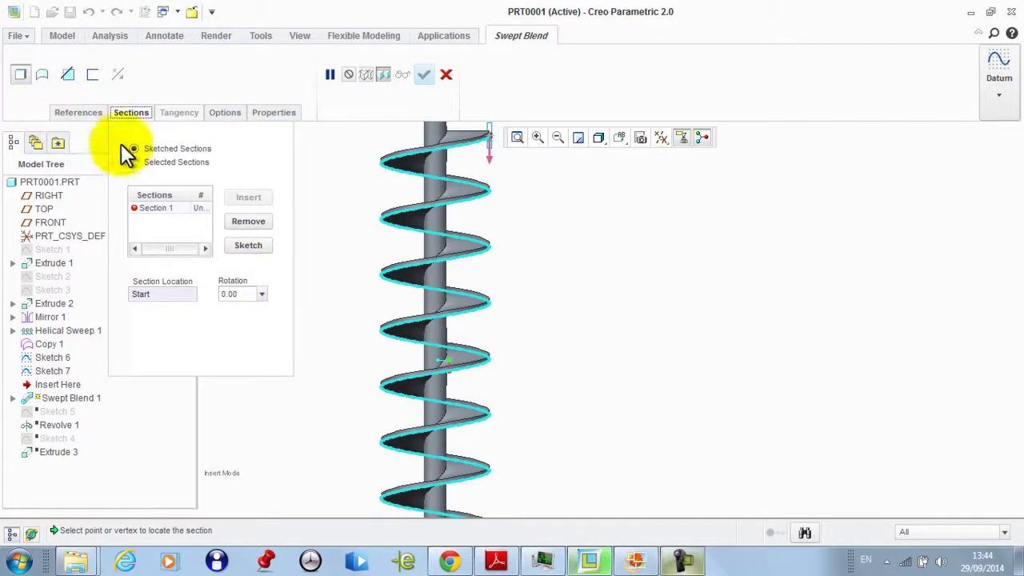
left_click(134, 161)
scroll(560, 190, "down", 2)
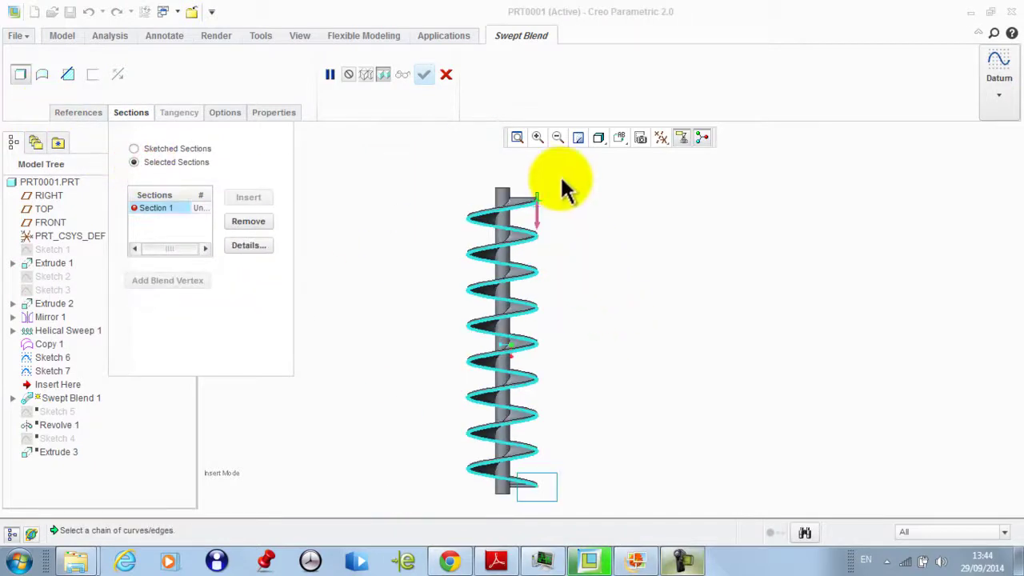
scroll(524, 214, "up", 3)
scroll(512, 216, "up", 2)
left_click(484, 218)
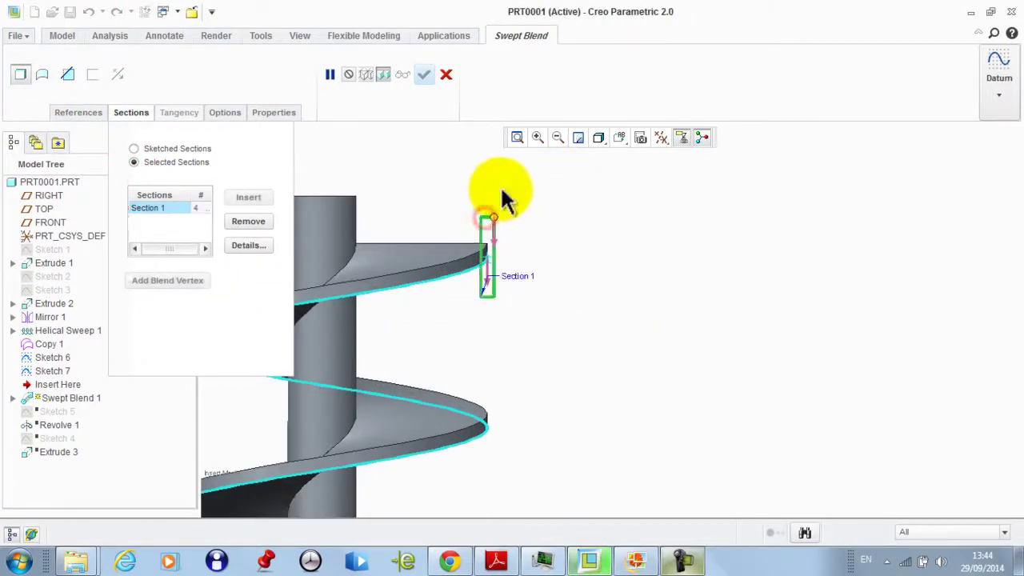
- Insert a second swept blend section and assign the large rectangle at the lowest flight to it
left_click(248, 198)
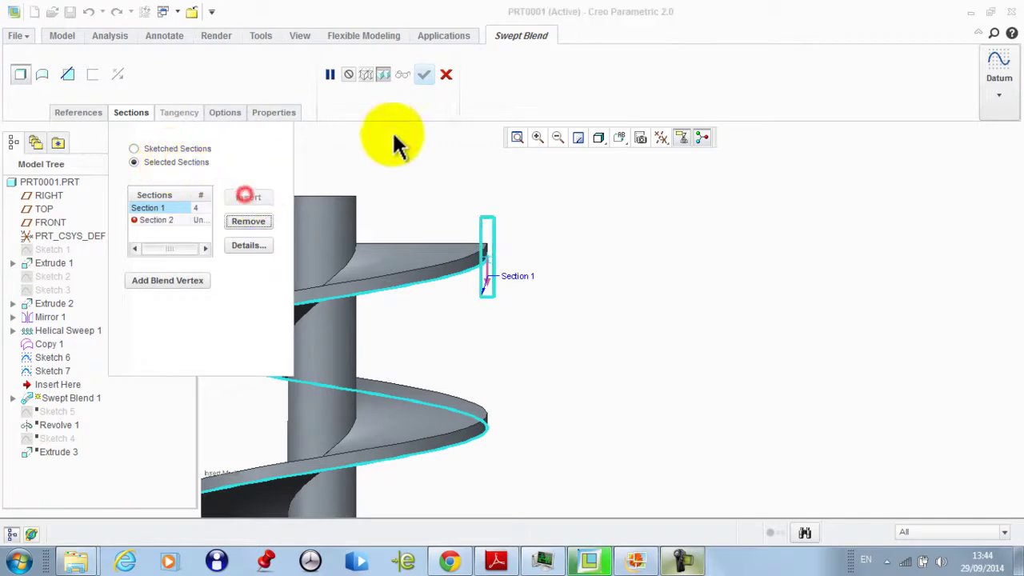
scroll(459, 156, "down", 4)
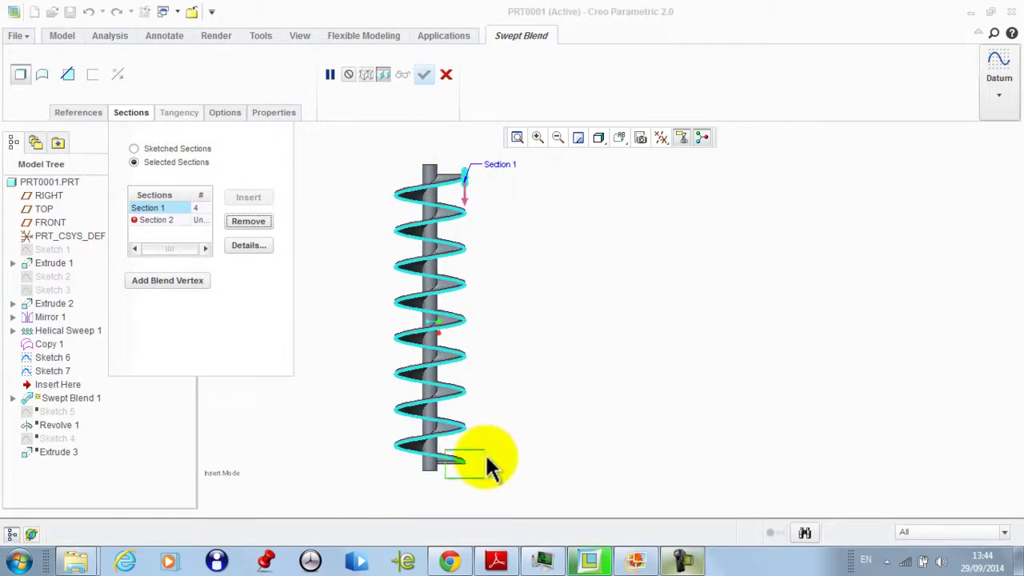
left_click(484, 454)
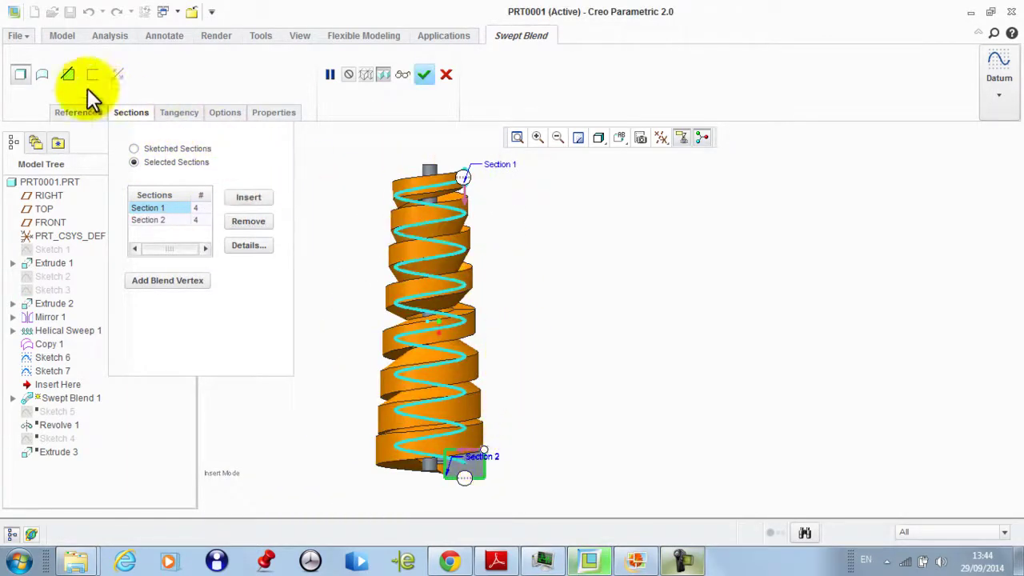
- Set the swept blend to remove material, complete the cut and inspect the tapered flights
left_click(67, 74)
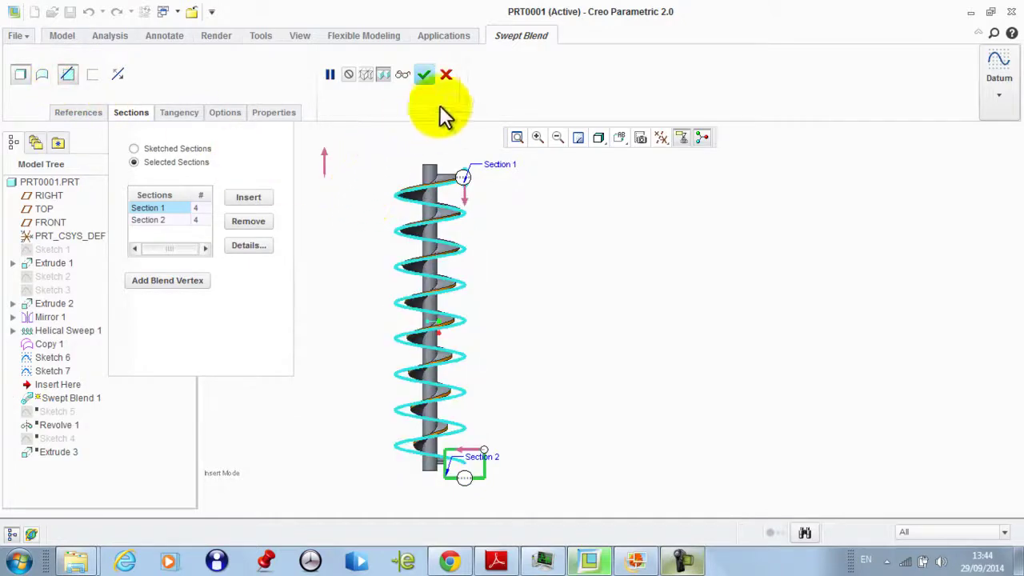
left_click(427, 75)
middle_click_drag(584, 267, 452, 393)
scroll(506, 220, "up", 3)
scroll(384, 411, "up", 3)
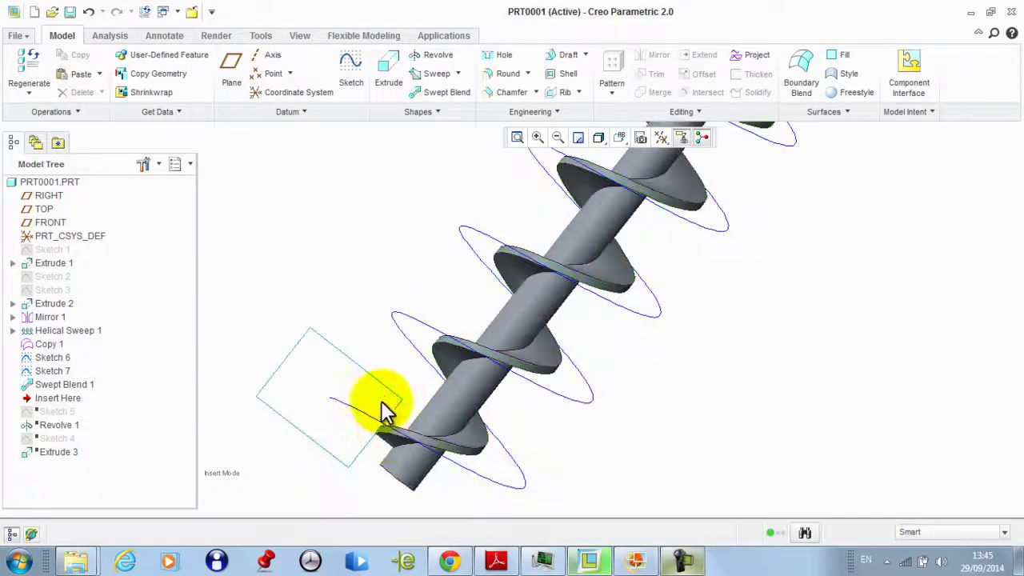
middle_click_drag(384, 411, 362, 398)
scroll(365, 335, "down", 4)
mouse_move(373, 343)
middle_mouse_down()
mouse_move(370, 290)
mouse_move(374, 316)
mouse_move(445, 187)
mouse_move(489, 197)
mouse_move(505, 179)
mouse_move(458, 189)
mouse_move(461, 198)
middle_mouse_up()
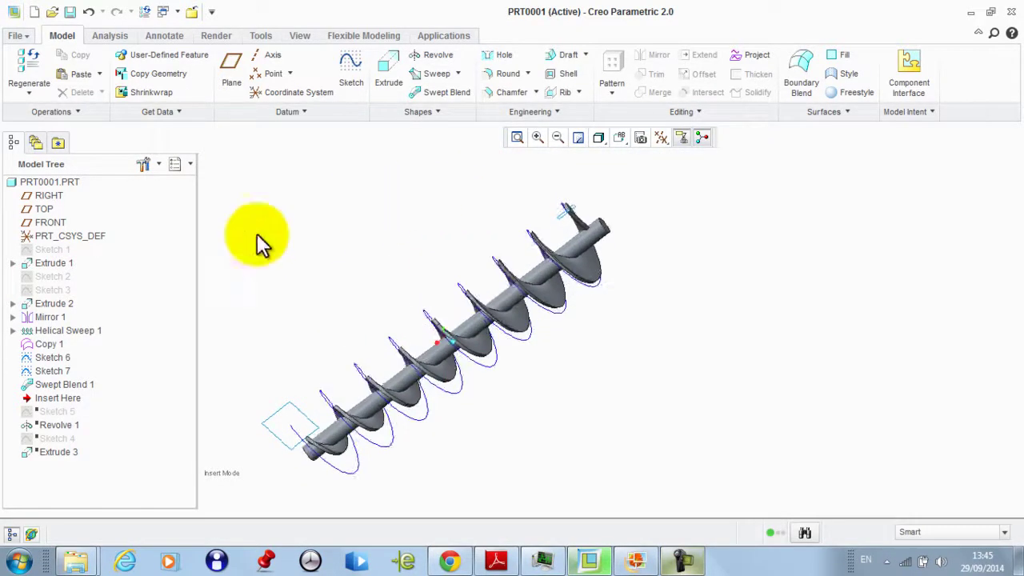
- Hide the copied composite curve and the two rectangle sketches
left_click(48, 371)
left_click(46, 345, "ctrl")
right_click(47, 358)
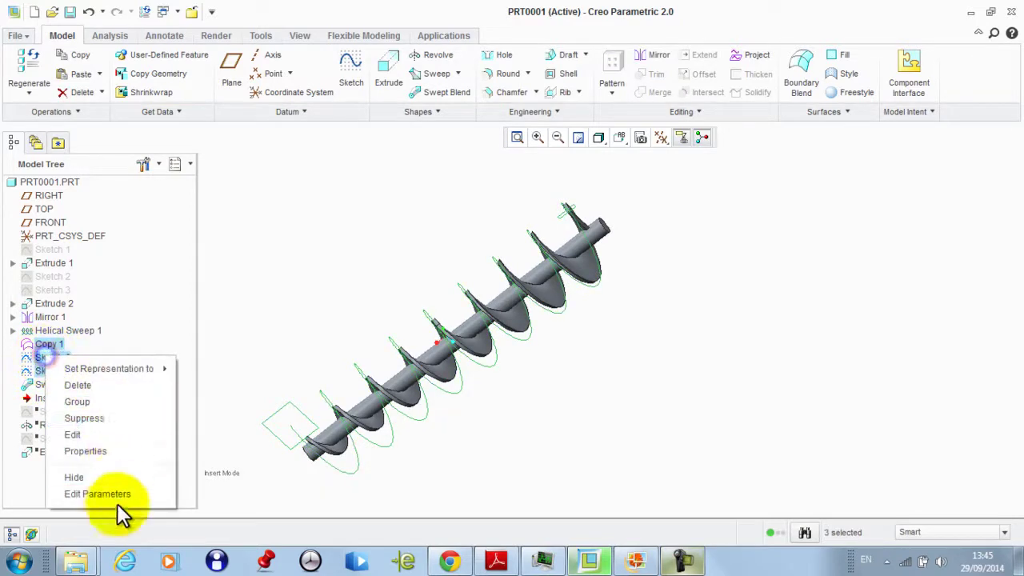
left_click(122, 479)
mouse_move(414, 261)
middle_mouse_down()
mouse_move(471, 254)
mouse_move(471, 212)
mouse_move(441, 183)
mouse_move(491, 251)
mouse_move(507, 222)
mouse_move(478, 253)
middle_mouse_up()
scroll(438, 184, "up", 4)
- Switch to Windows Live Photo Gallery and examine the cone screw feeder picture, Feeder-Cone-Screw-No-Drive-500x121.jpg
left_click(635, 560)
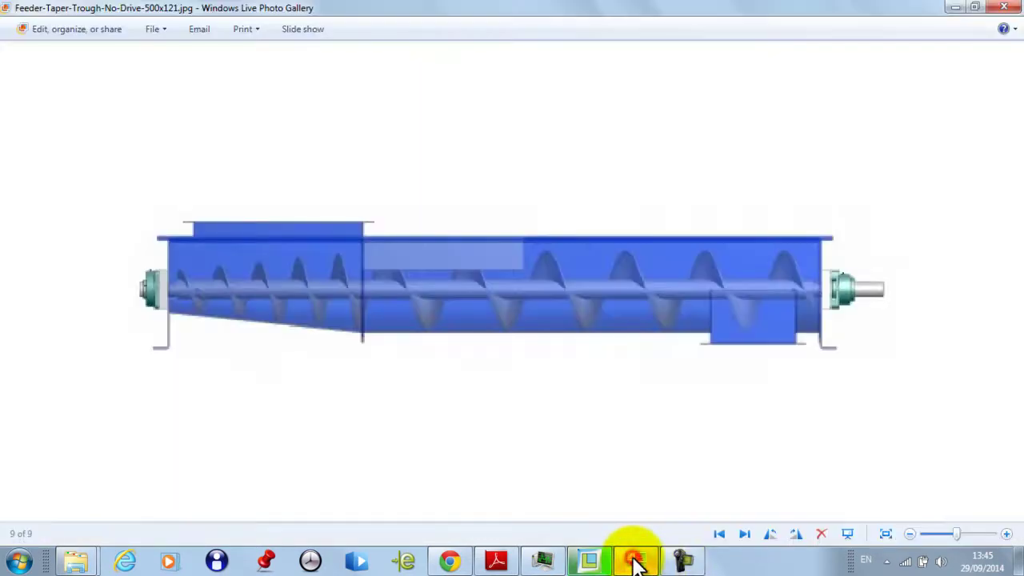
key("Left")
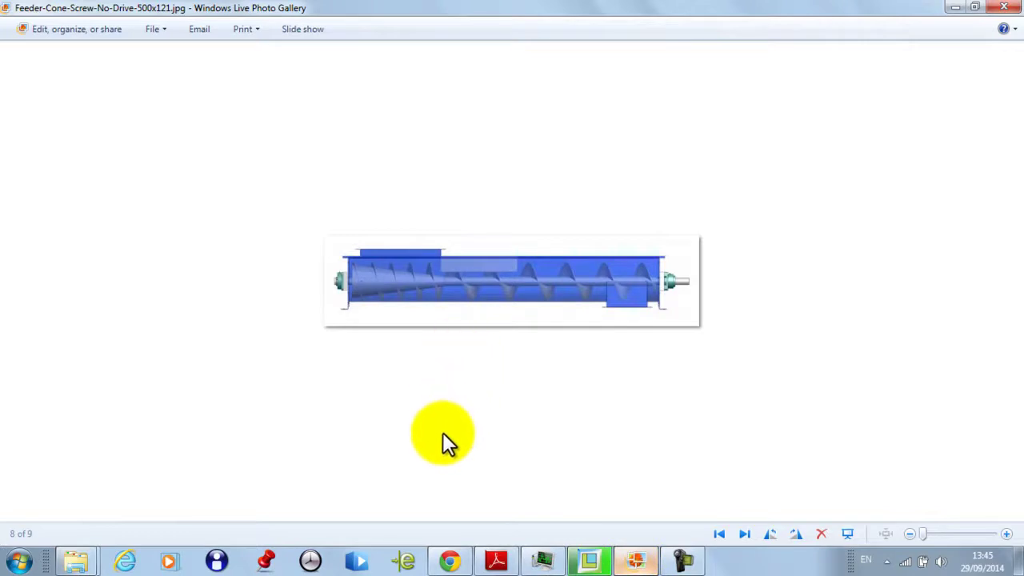
scroll(406, 282, "up", 3)
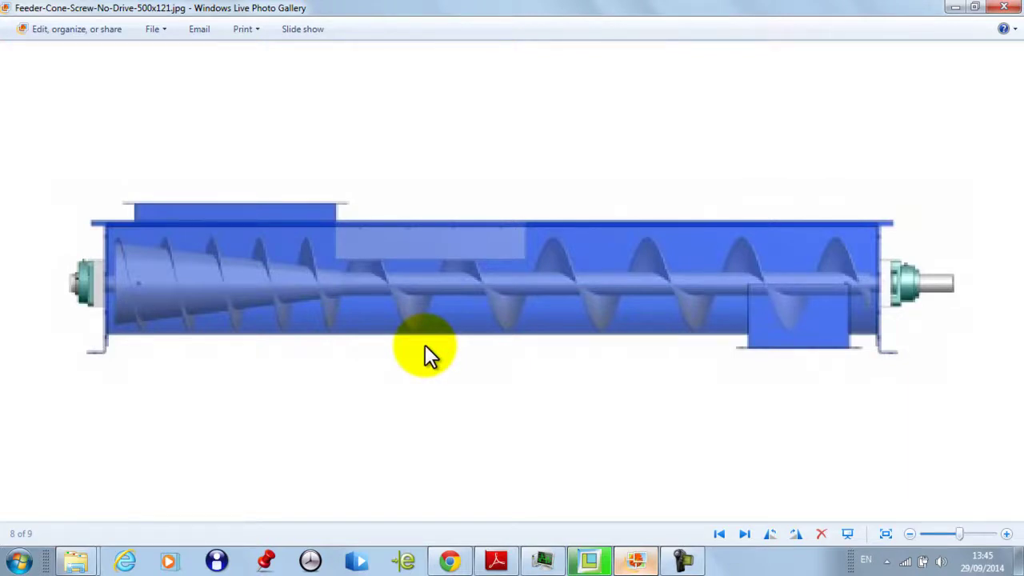
- Return to Creo Parametric and move the insertion point back to directly after the helical sweep, ahead of the copied curve
left_click(588, 562)
middle_click_drag(342, 274, 296, 308)
left_click(50, 385)
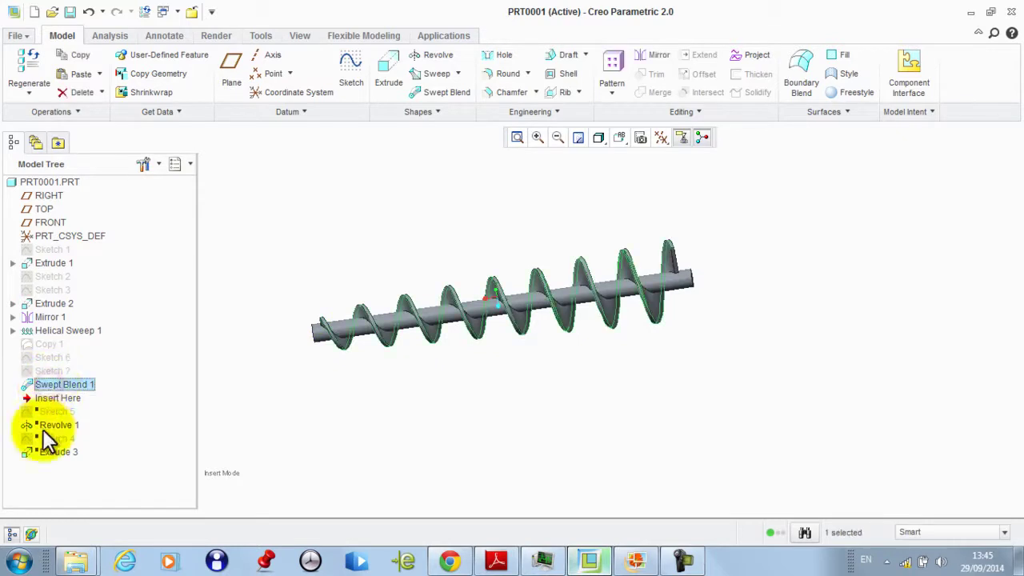
left_click_drag(42, 398, 41, 344)
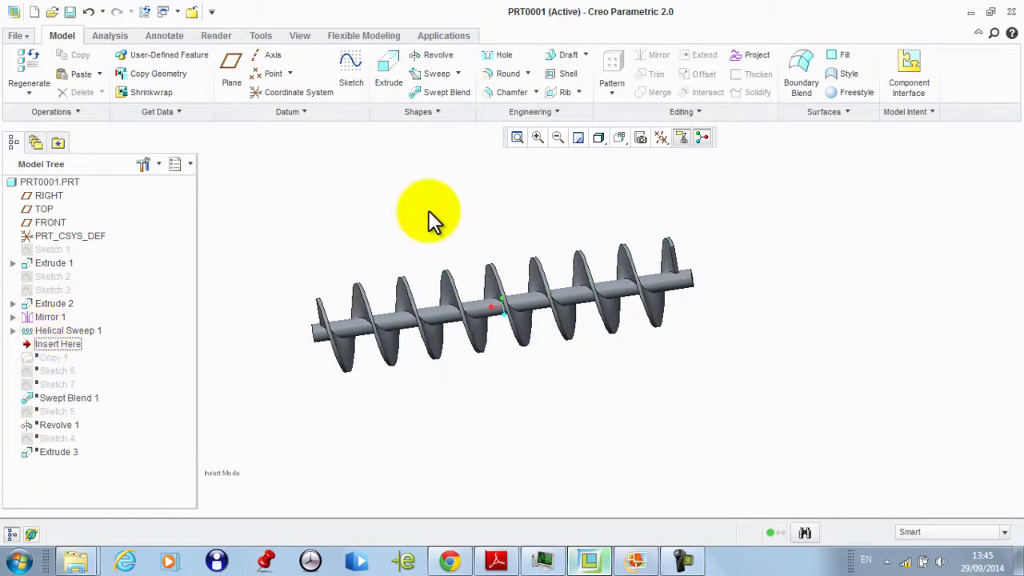
middle_click_drag(429, 211, 434, 194)
scroll(403, 280, "up", 3)
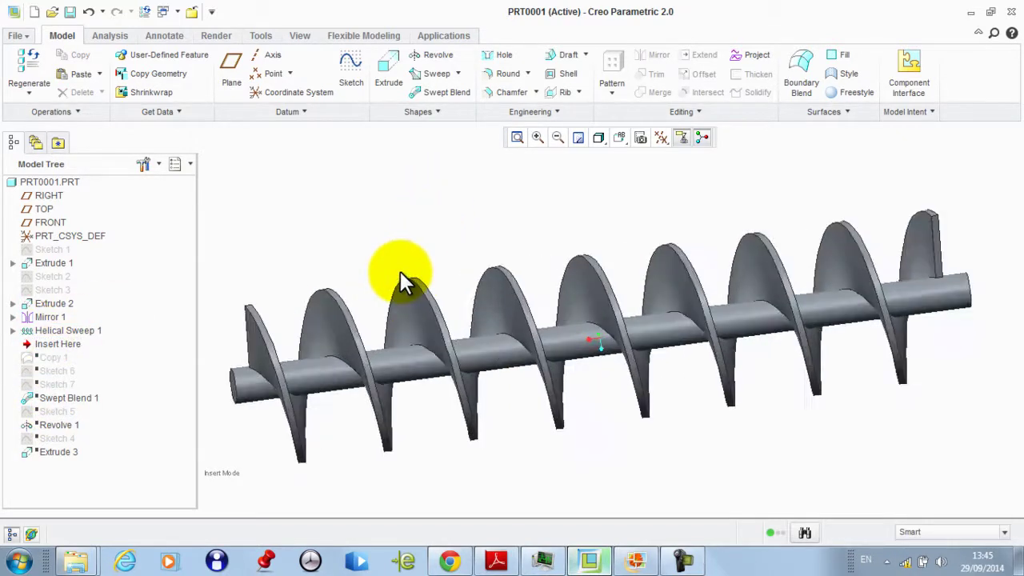
- Sketch a circle about 42 in diameter, centred on the shaft axis, on the shaft's end face
scroll(402, 280, "down", 3)
middle_click_drag(411, 267, 417, 269)
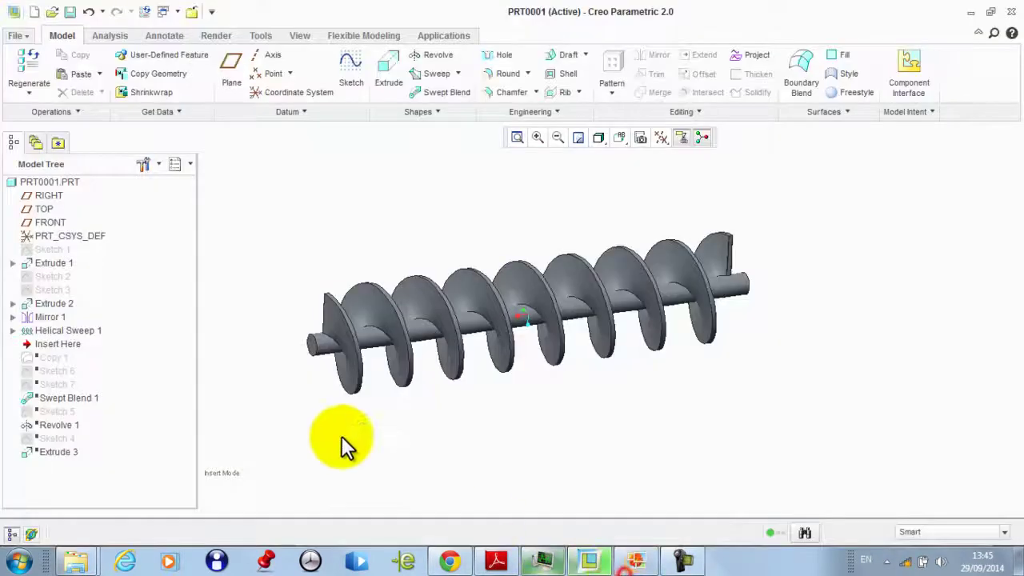
scroll(320, 356, "up", 2)
left_click(325, 348)
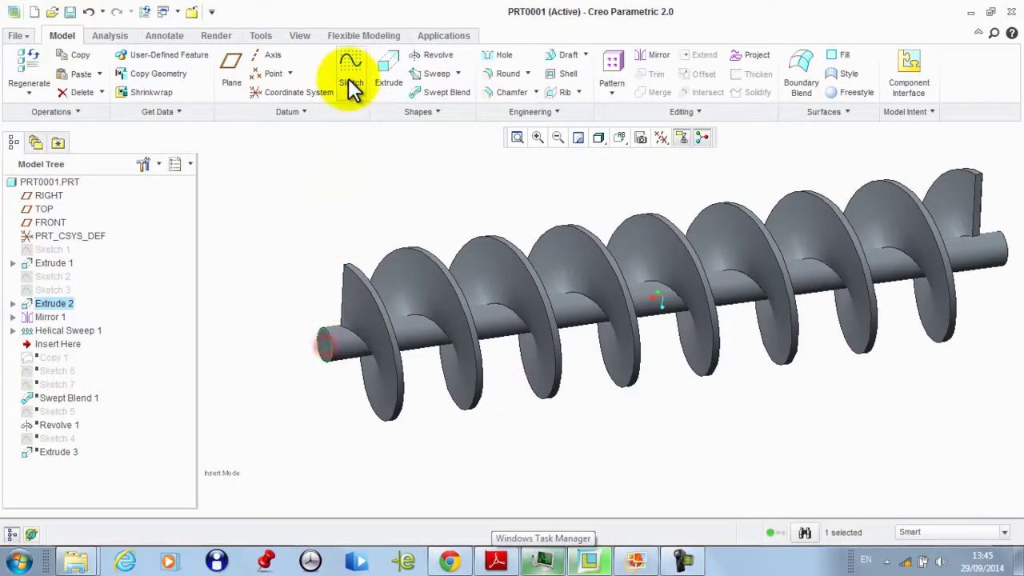
left_click(350, 74)
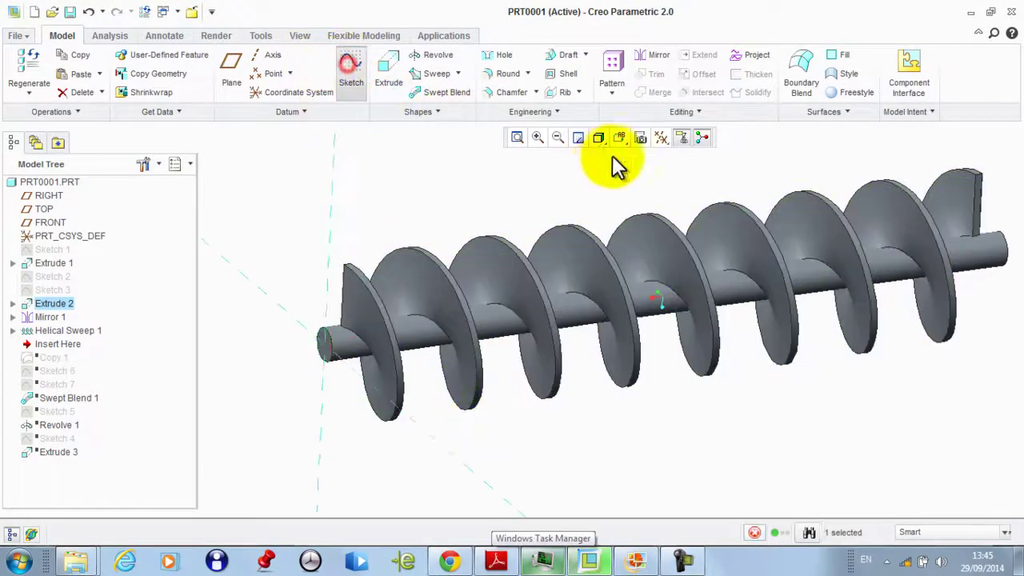
left_click(657, 138)
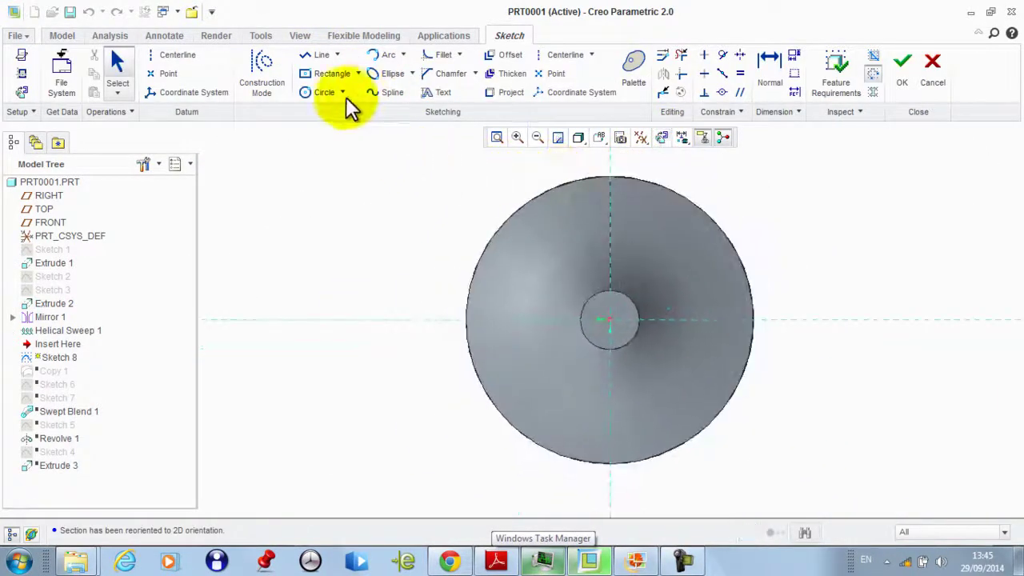
left_click(318, 93)
left_click(622, 328)
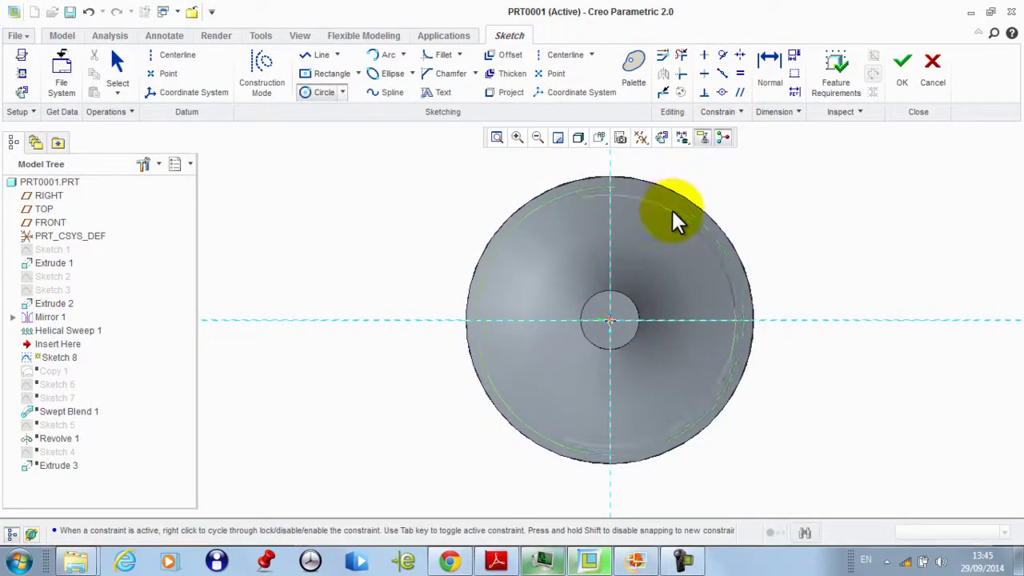
left_click(673, 211)
middle_click(741, 179)
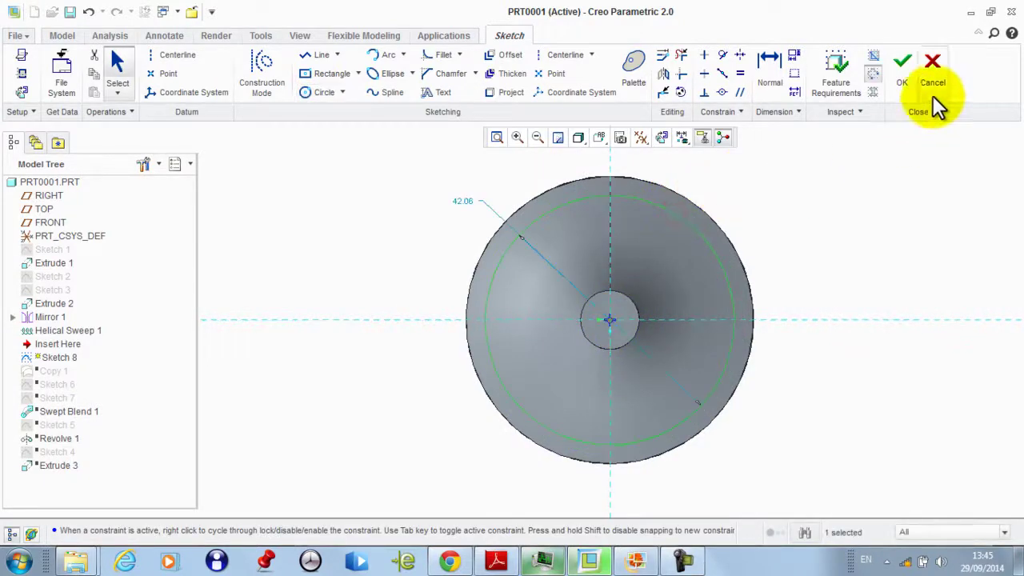
left_click(901, 64)
- Extrude the circle about 56 deep along the shaft into the flights and add a taper to the extrusion
mouse_move(509, 263)
middle_mouse_down()
mouse_move(390, 292)
mouse_move(418, 244)
middle_mouse_up()
left_click(397, 76)
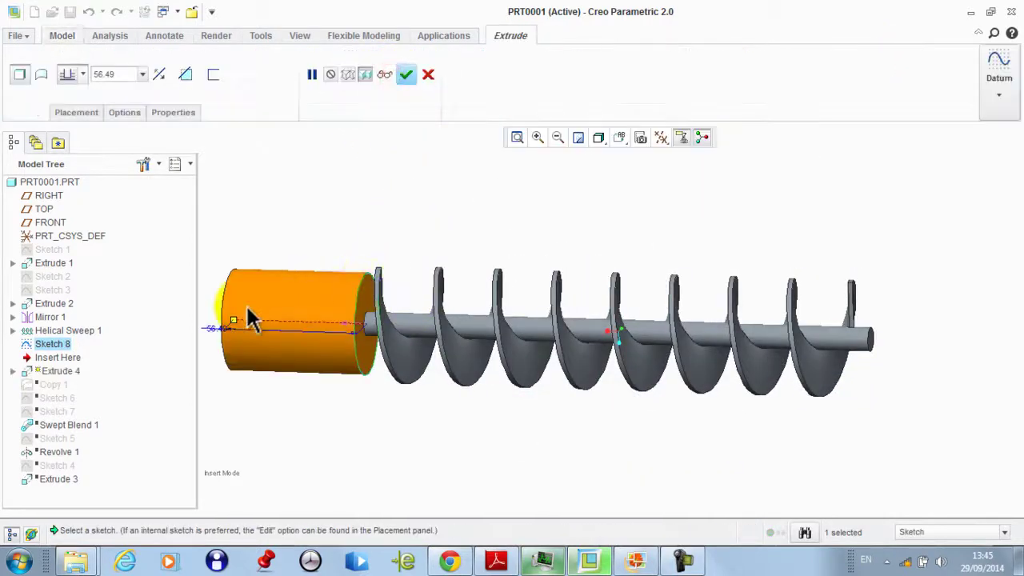
left_click(340, 332)
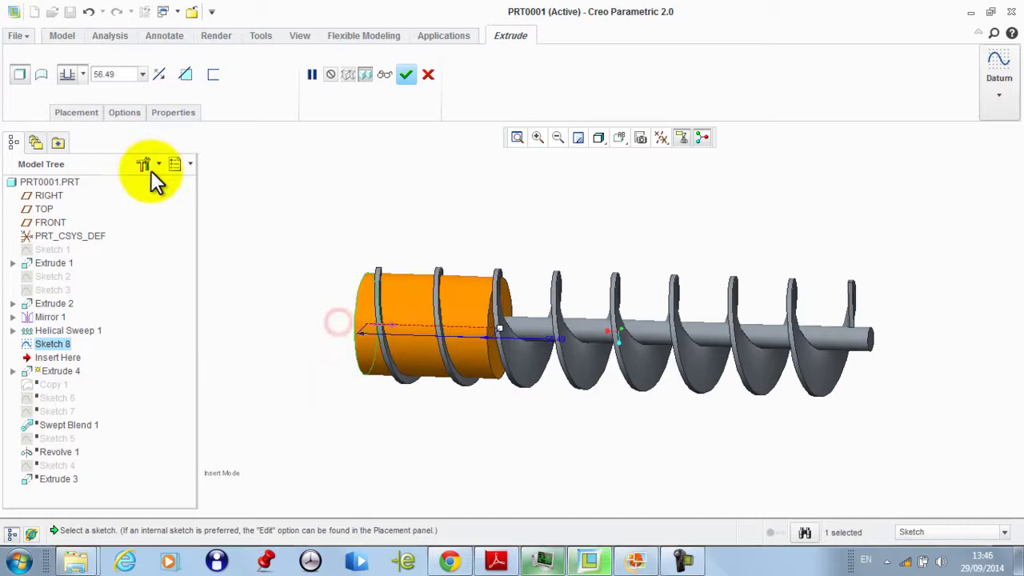
left_click(124, 112)
left_click(149, 242)
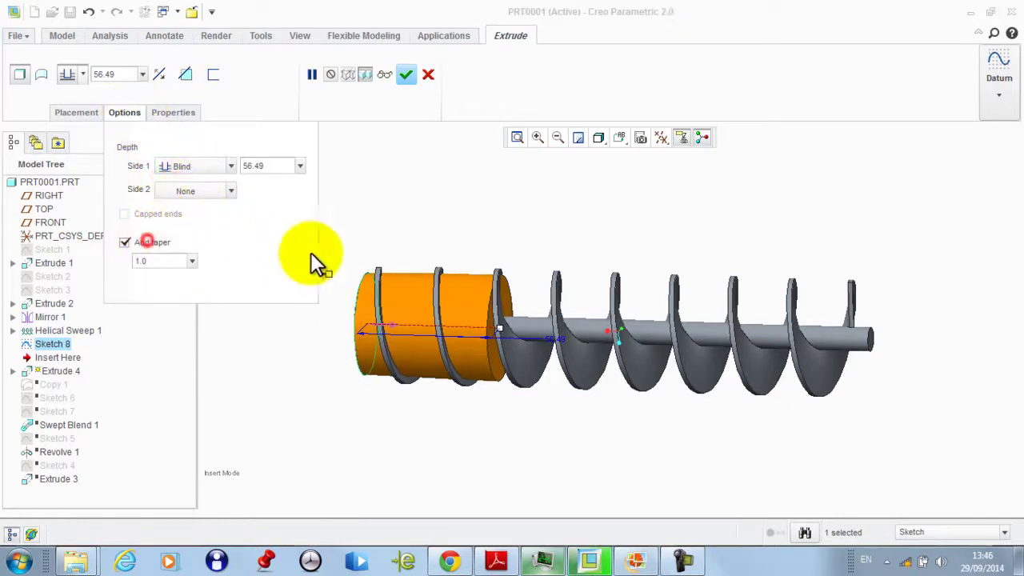
left_click_drag(504, 334, 512, 304)
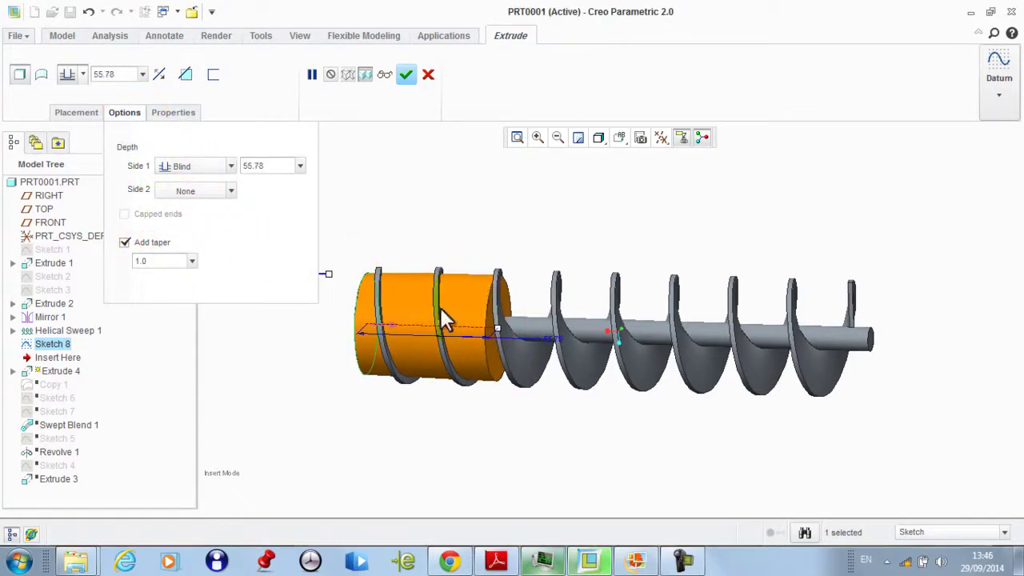
- Try a taper angle of 10 degrees on the extrusion, followed by the reversed angle of -10 degrees
left_click(168, 264)
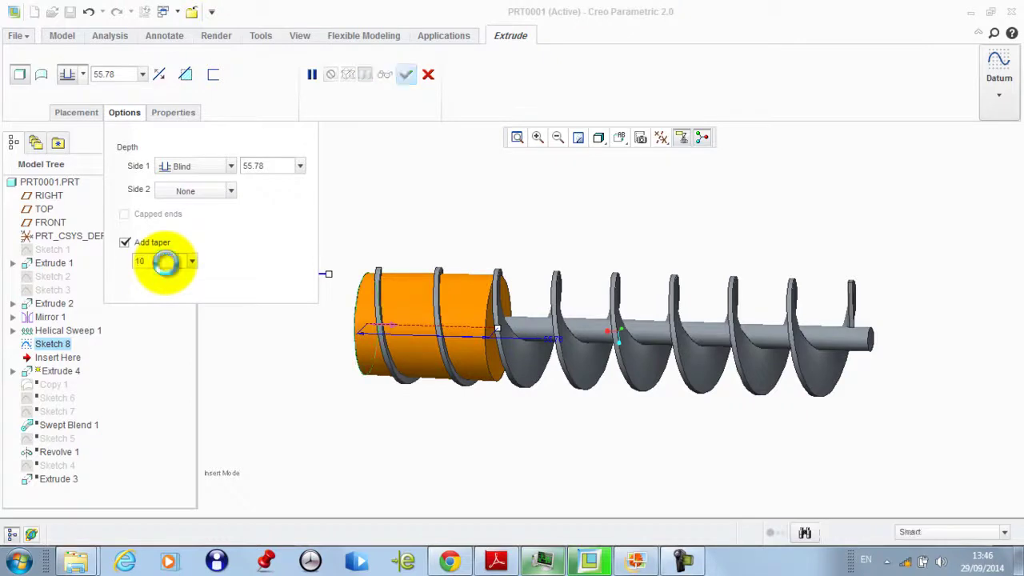
type("10")
key("Return")
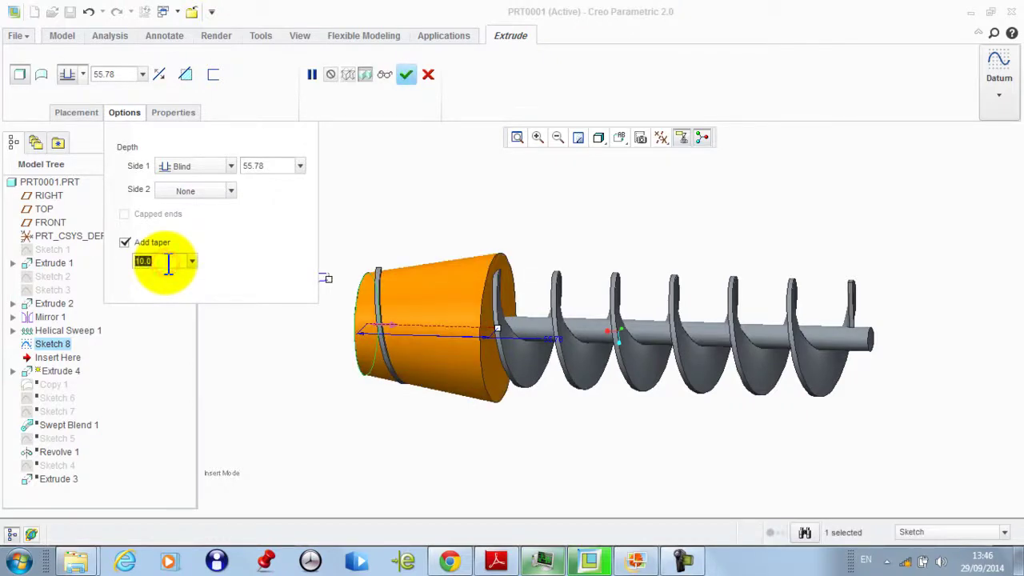
type("-10")
key("Return")
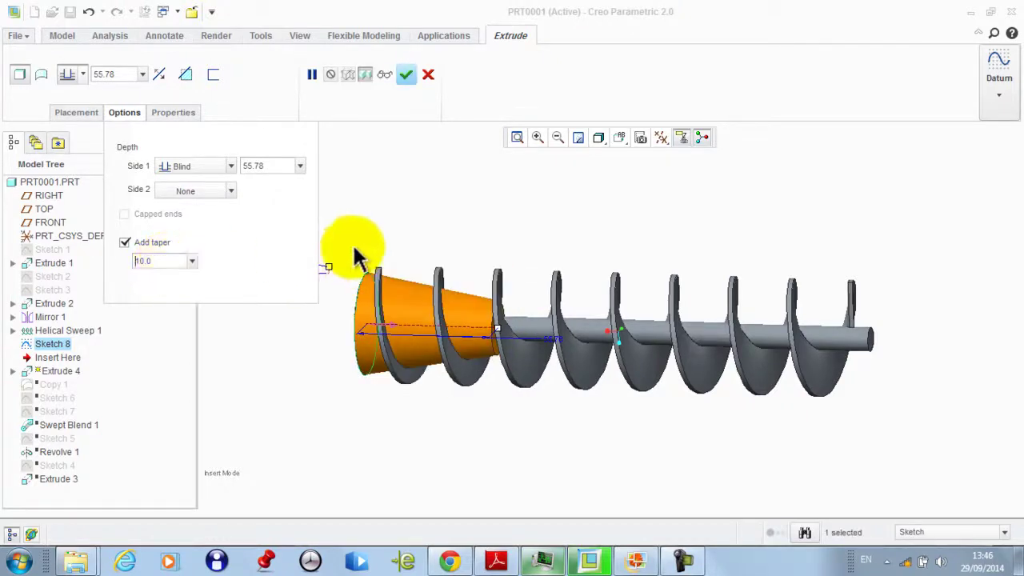
middle_click_drag(354, 240, 261, 253)
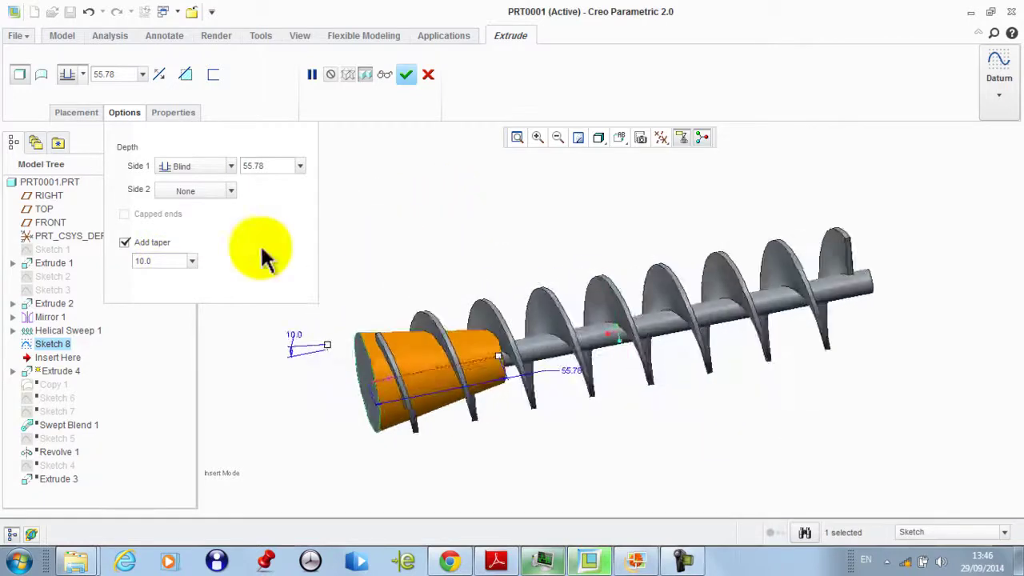
- Set the extrusion's taper to -7 degrees so that the cone narrows along the shaft
double_click(161, 264)
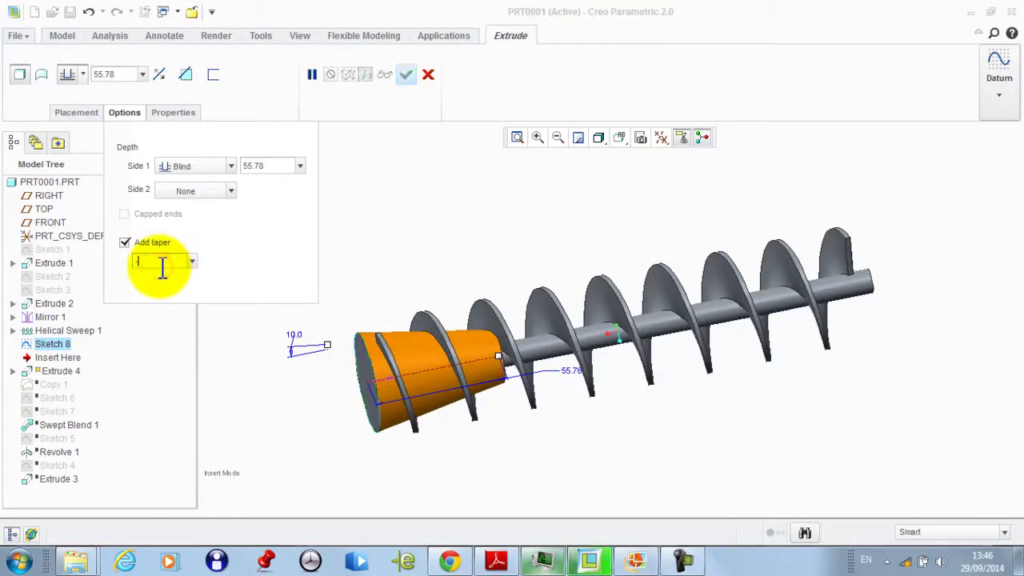
type("7")
key("Return")
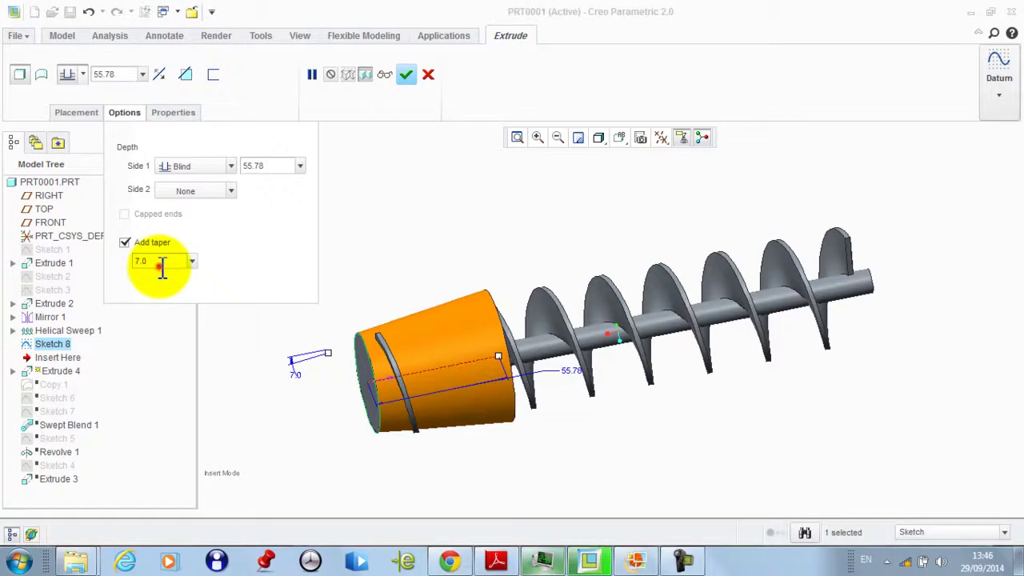
type("-")
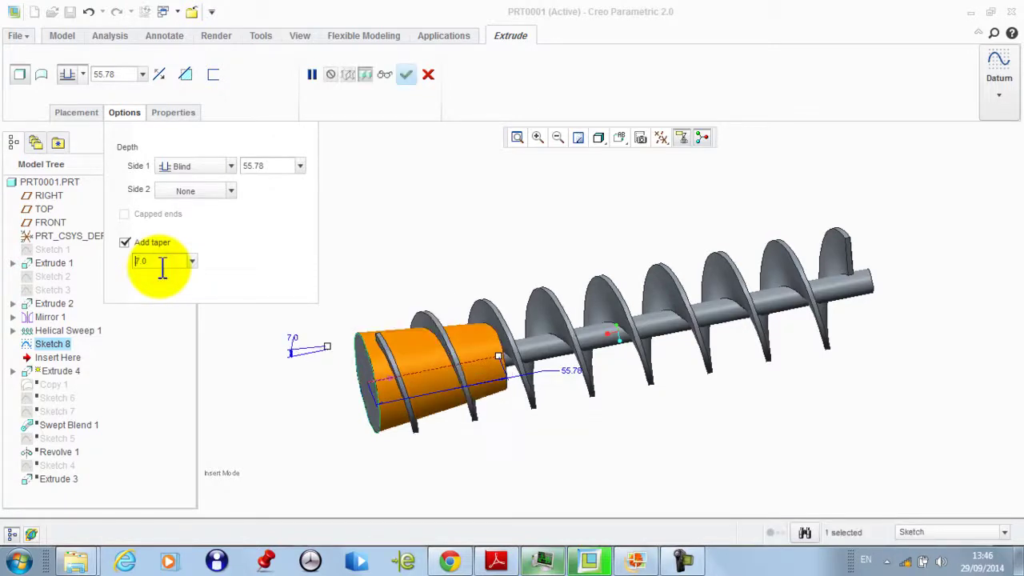
key("Return")
middle_click_drag(443, 268, 434, 233)
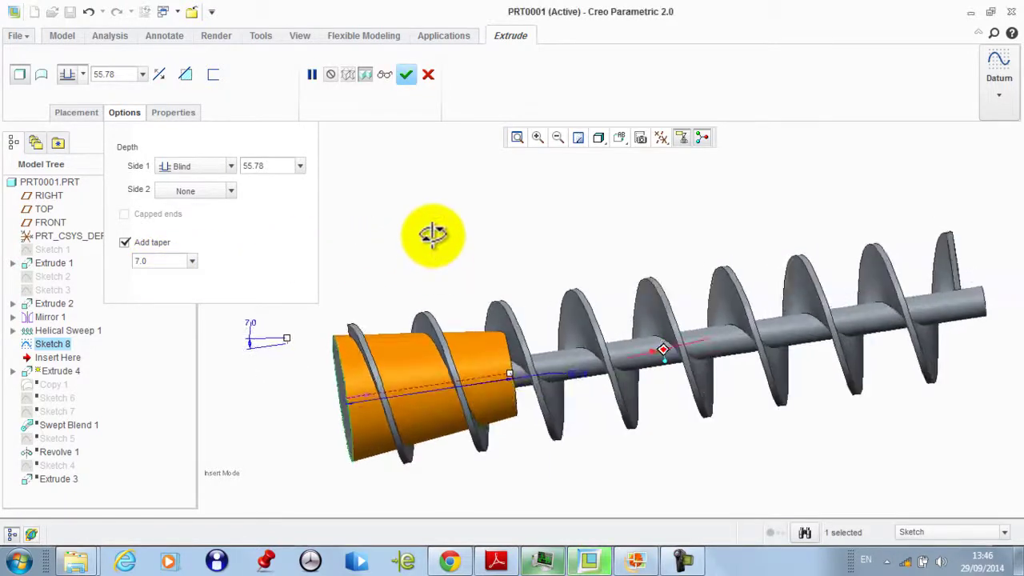
- Lengthen the cone to about 138, checking the cone screw feeder picture in Windows Live Photo Gallery, and complete the extrusion in Creo Parametric
left_click_drag(511, 374, 666, 274)
left_click(638, 559)
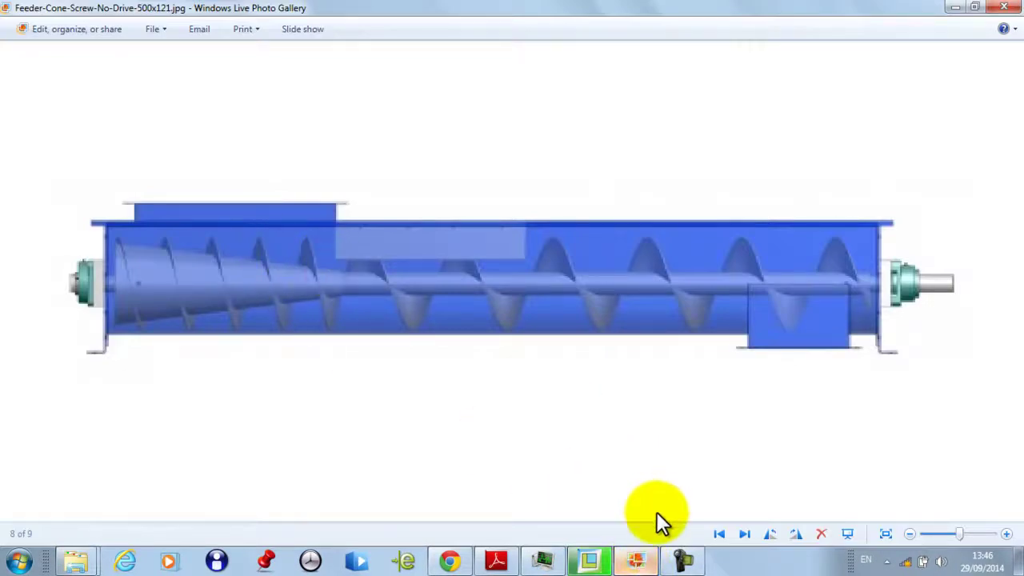
left_click(642, 563)
scroll(691, 322, "down", 3)
mouse_move(692, 304)
middle_mouse_down()
mouse_move(710, 273)
mouse_move(692, 286)
middle_mouse_up()
scroll(711, 274, "up", 2)
left_click_drag(731, 323, 773, 325)
scroll(549, 297, "up", 3)
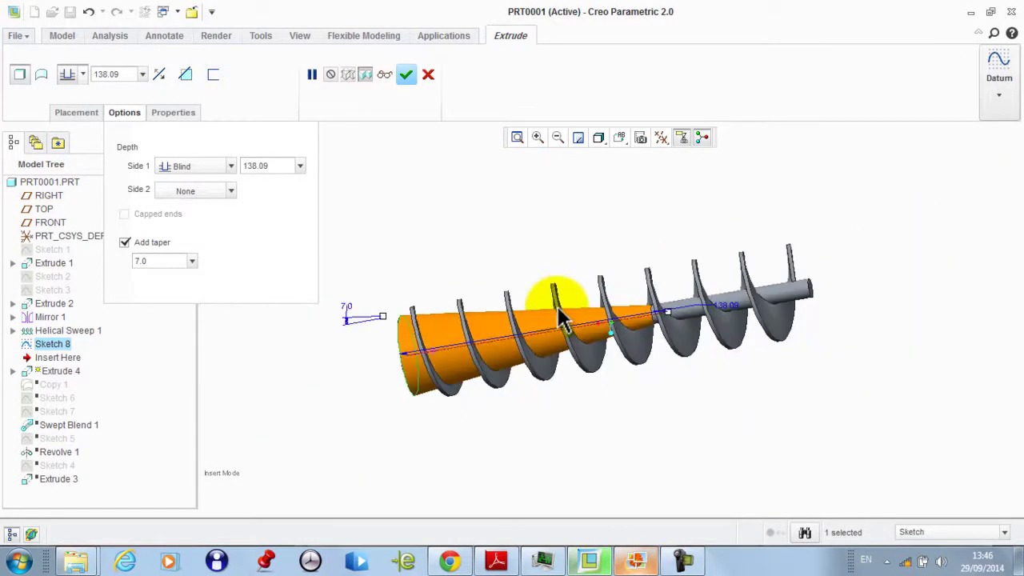
left_click(406, 75)
- Inspect the cone on the screw and compare it with the cone screw feeder picture in Windows Live Photo Gallery
middle_click_drag(443, 216, 472, 249)
middle_click_drag(640, 407, 670, 374)
scroll(459, 334, "up", 3)
scroll(370, 287, "down", 3)
mouse_move(370, 287)
middle_mouse_down()
mouse_move(443, 277)
mouse_move(372, 293)
middle_mouse_up()
scroll(372, 292, "up", 2)
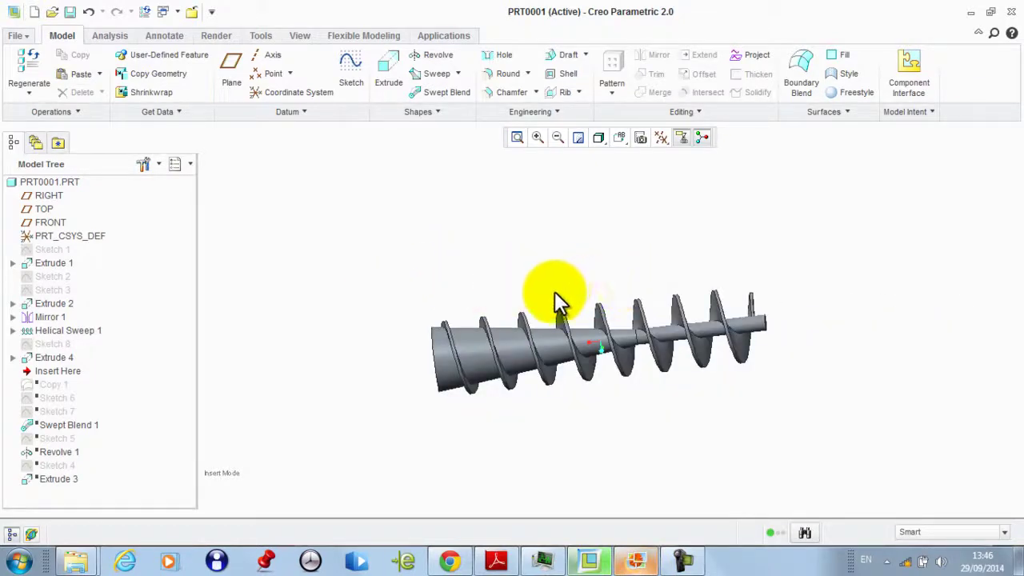
left_click(630, 562)
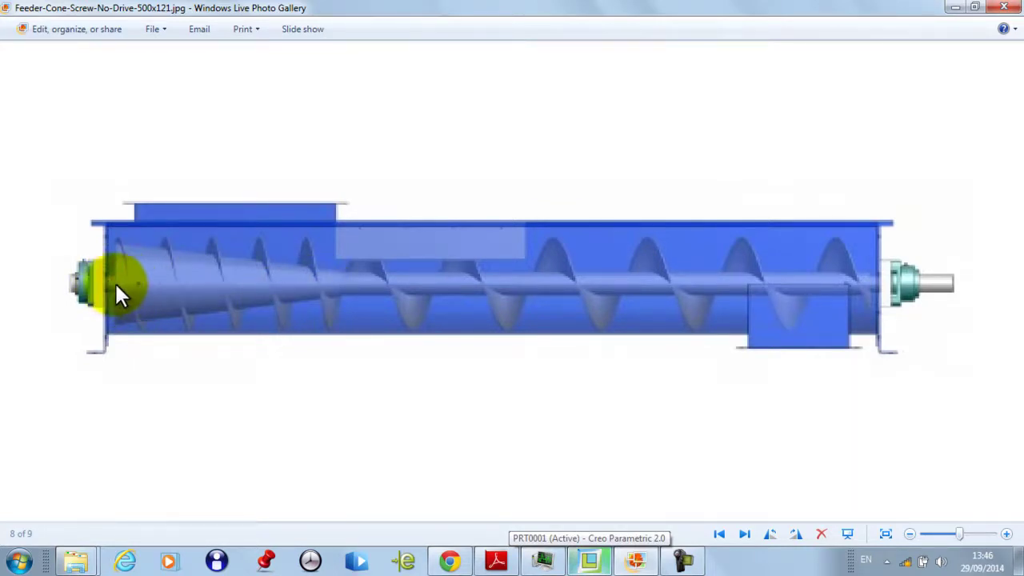
- Return to Creo Parametric and examine the cone and surrounding flights from several angles
left_click(591, 560)
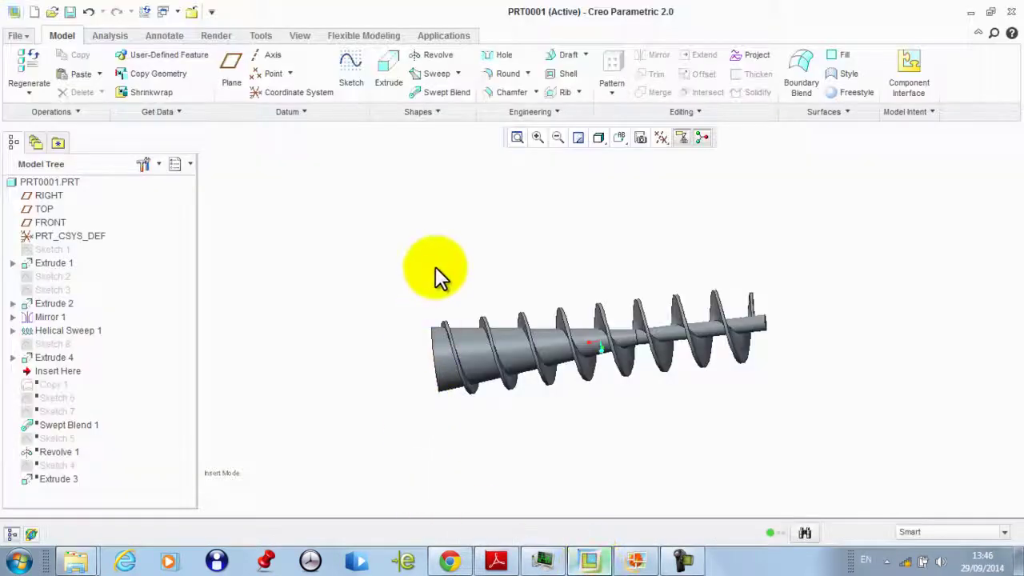
middle_click_drag(434, 274, 463, 272)
scroll(464, 273, "up", 1)
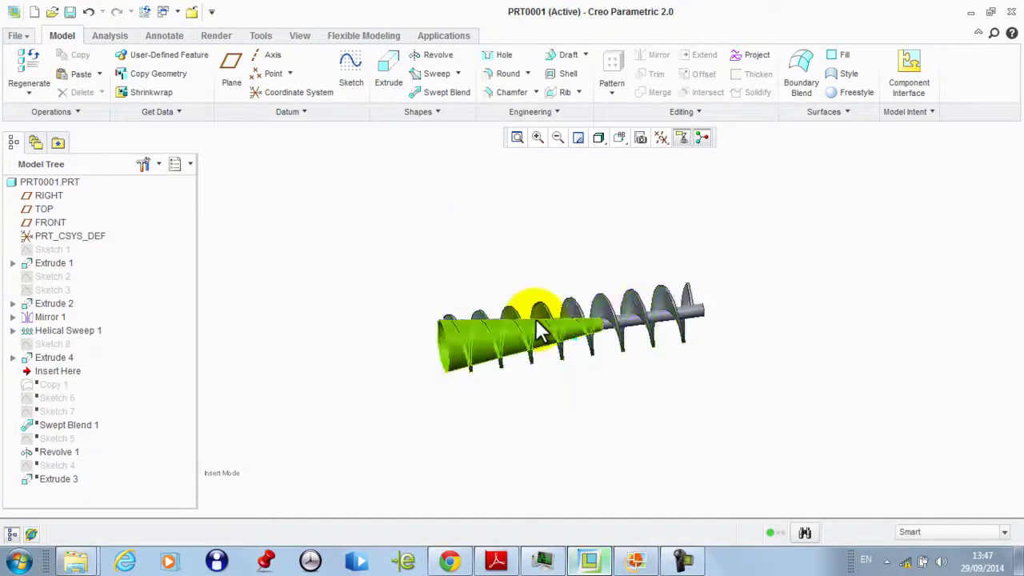
scroll(566, 311, "down", 3)
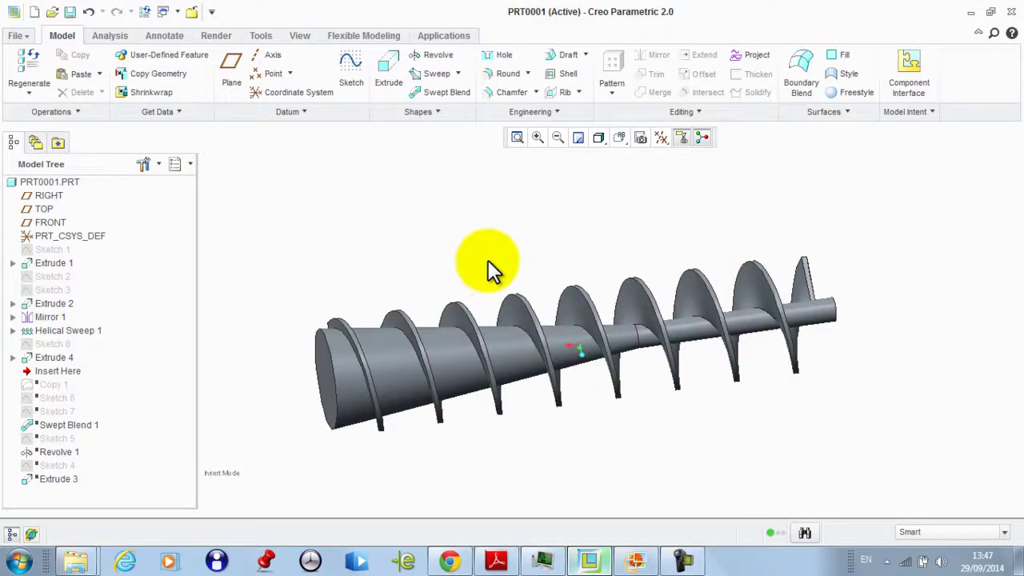
middle_click_drag(489, 267, 470, 404)
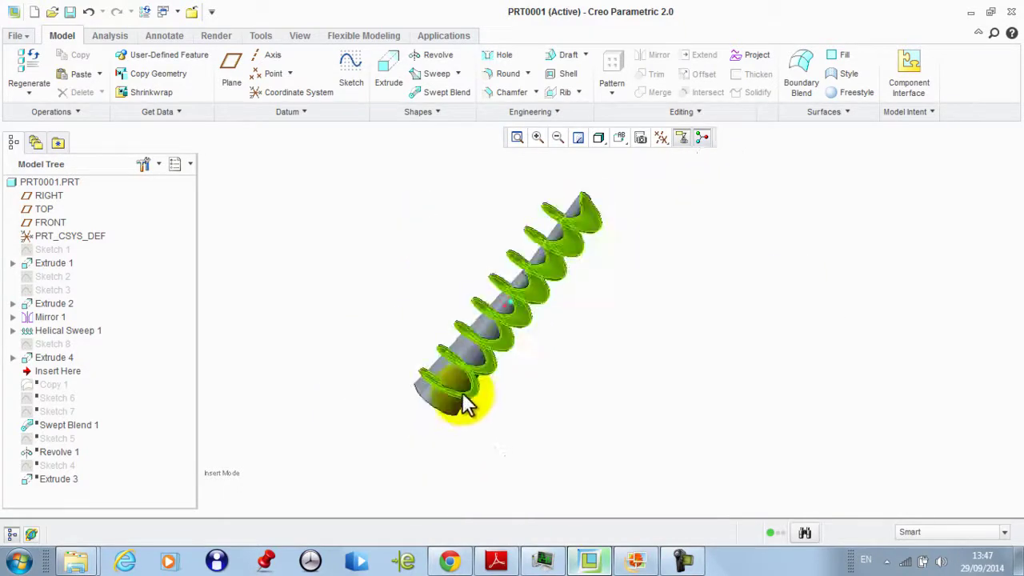
scroll(463, 393, "down", 4)
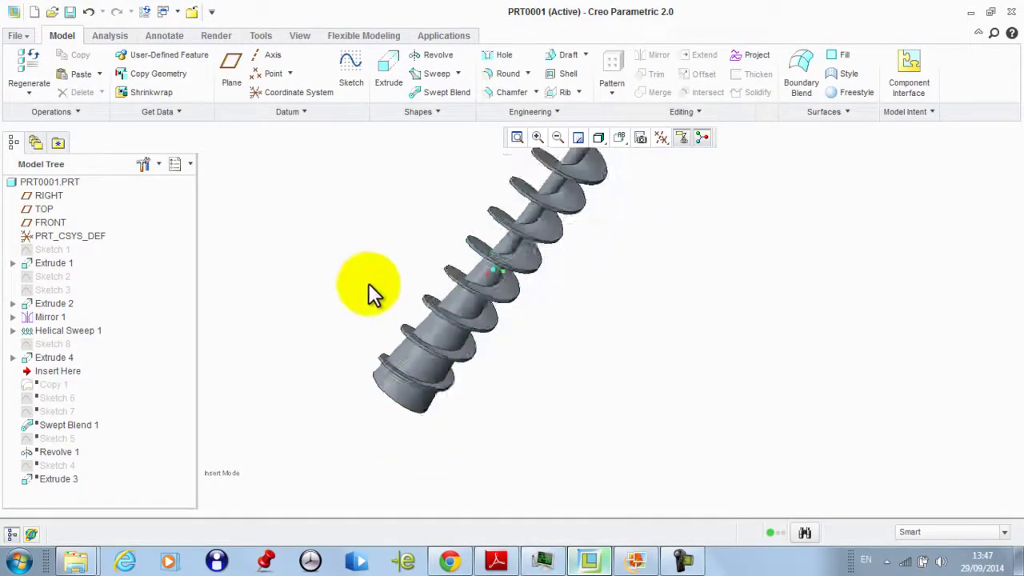
middle_click_drag(368, 283, 365, 320)
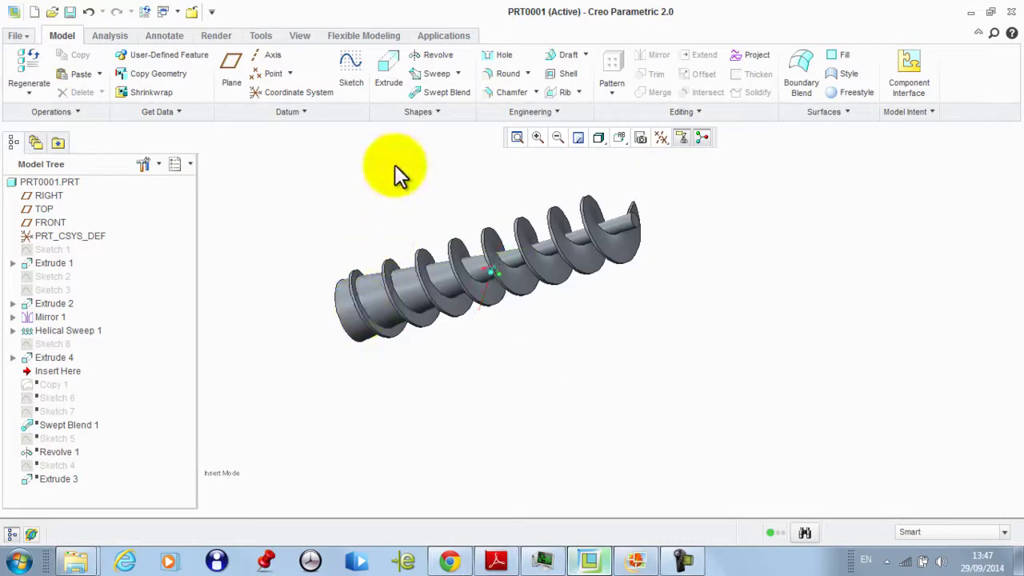
left_click(384, 201)
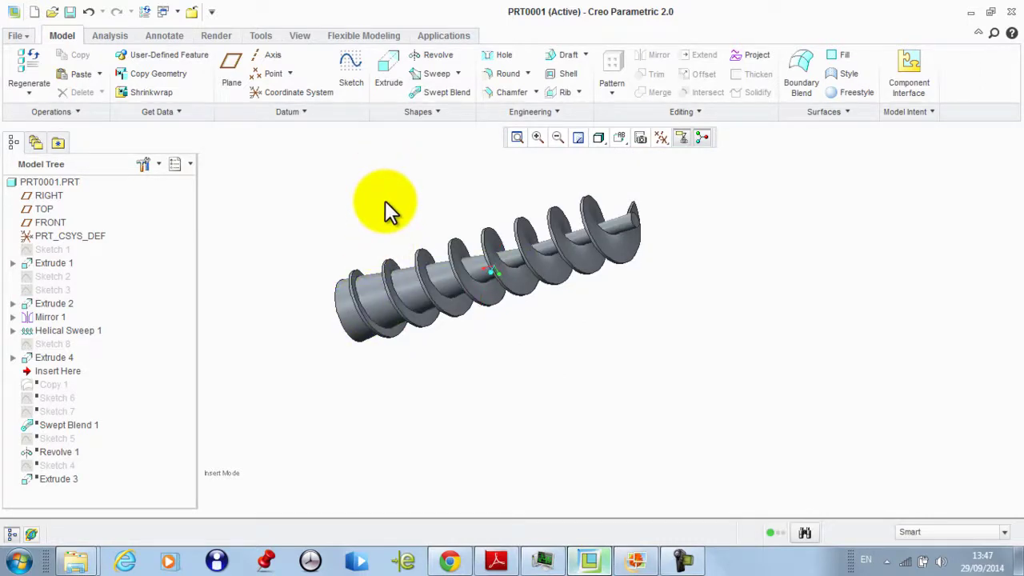